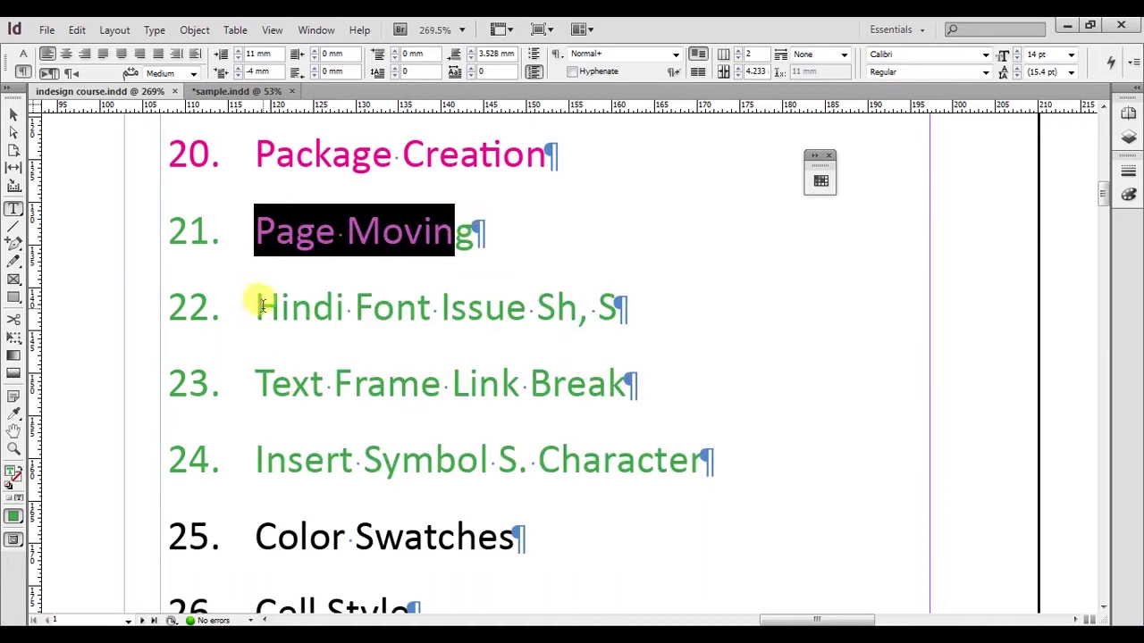
Review topics 21 to 24 in the course list, from Page Moving to Insert Symbol S. Character
drag(262, 306, 556, 308)
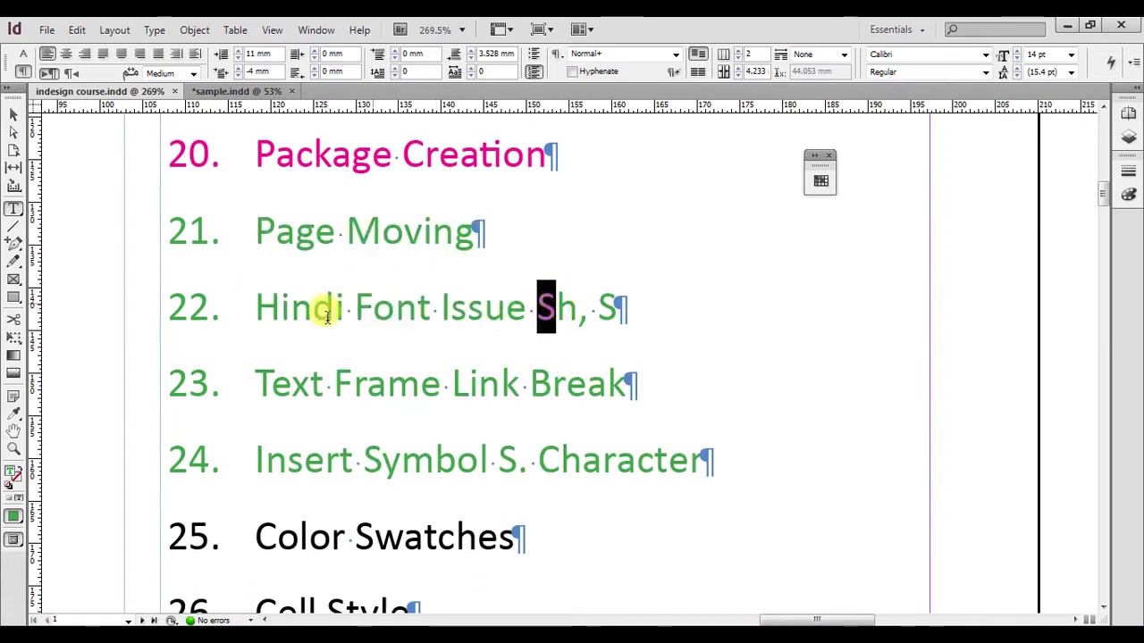
drag(257, 382, 577, 385)
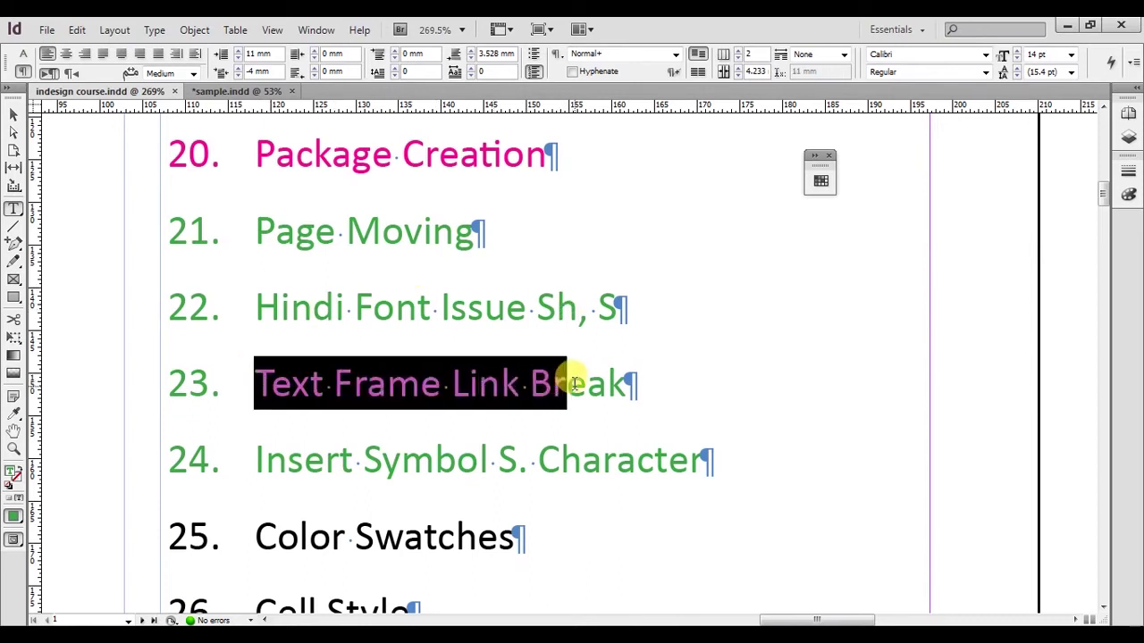
drag(304, 459, 583, 451)
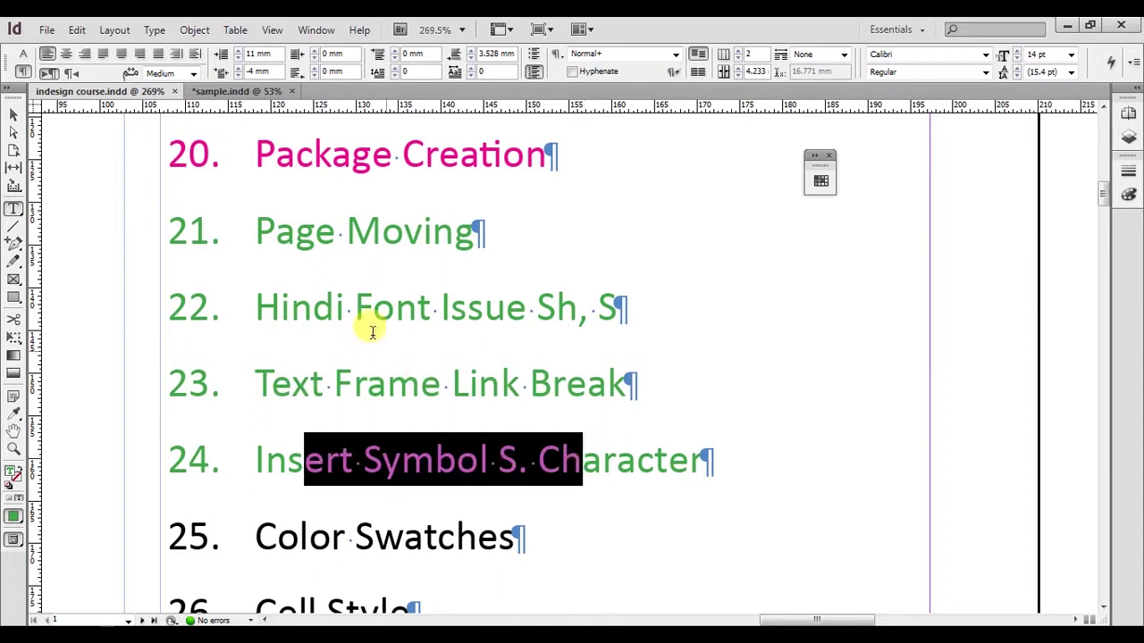
drag(296, 231, 401, 460)
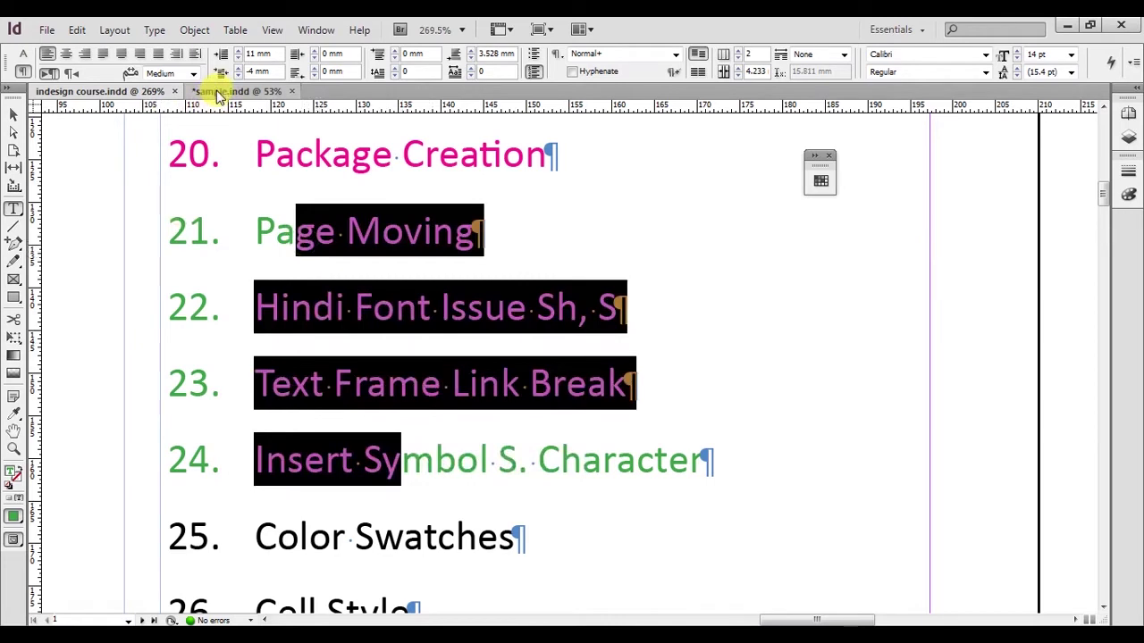
drag(258, 232, 404, 232)
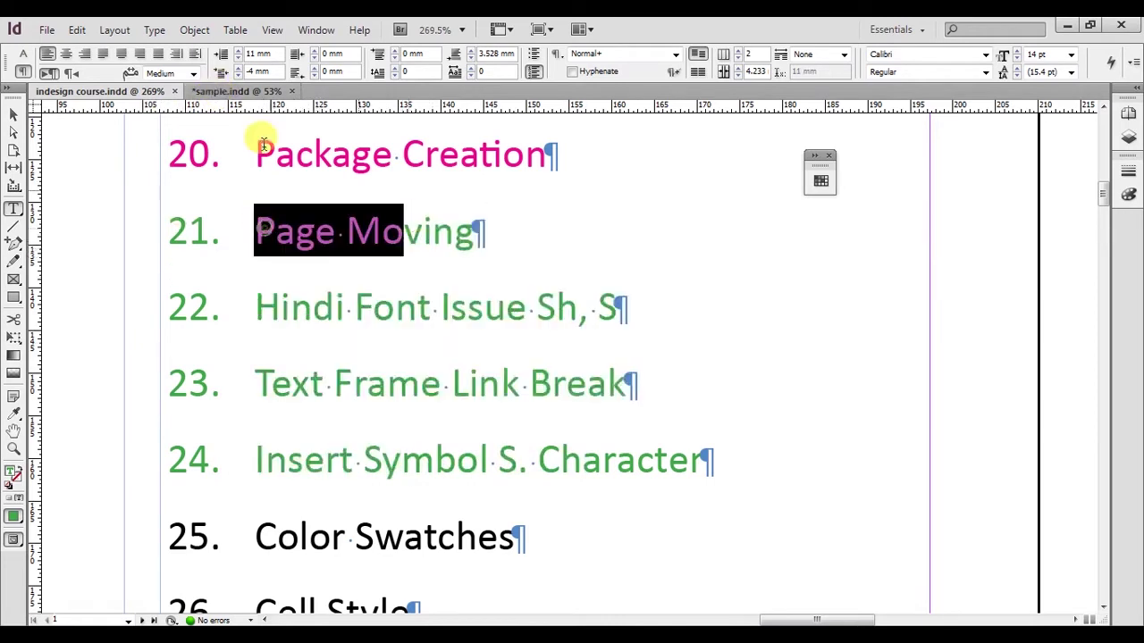
Switch to the sample.indd document, activate the Selection tool and go to its cover page
click(235, 91)
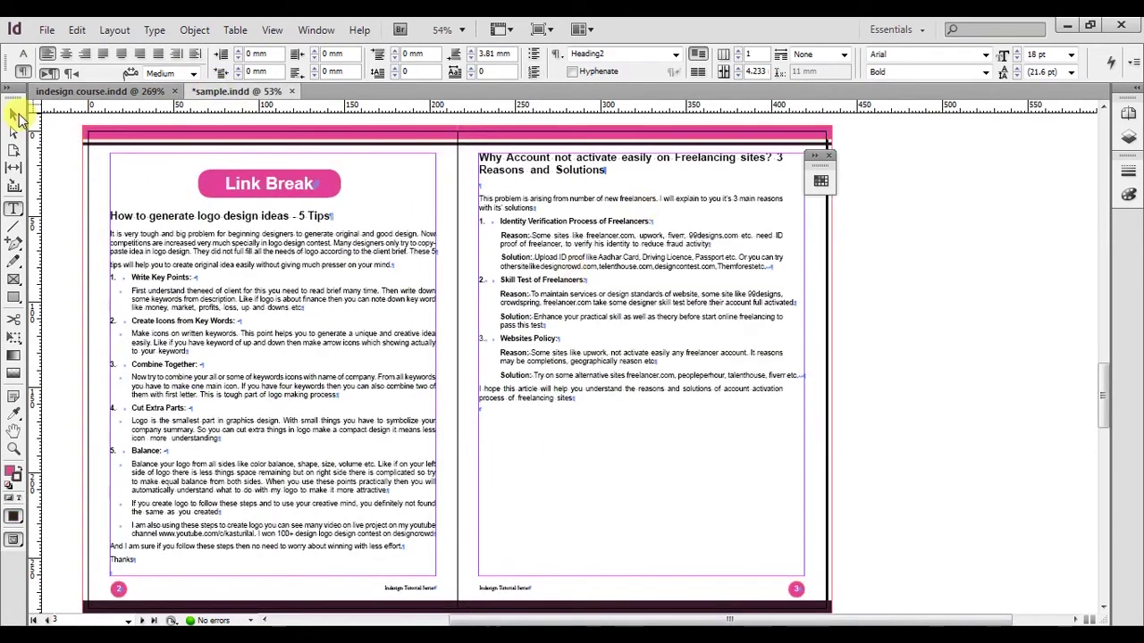
click(14, 115)
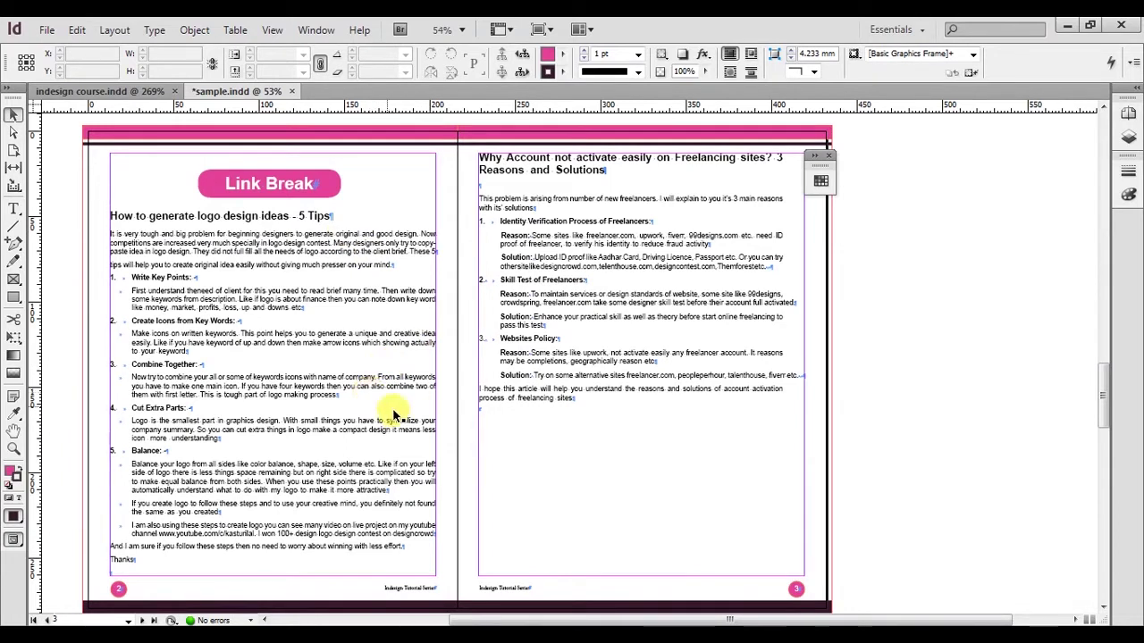
scroll(398, 418, up, 2)
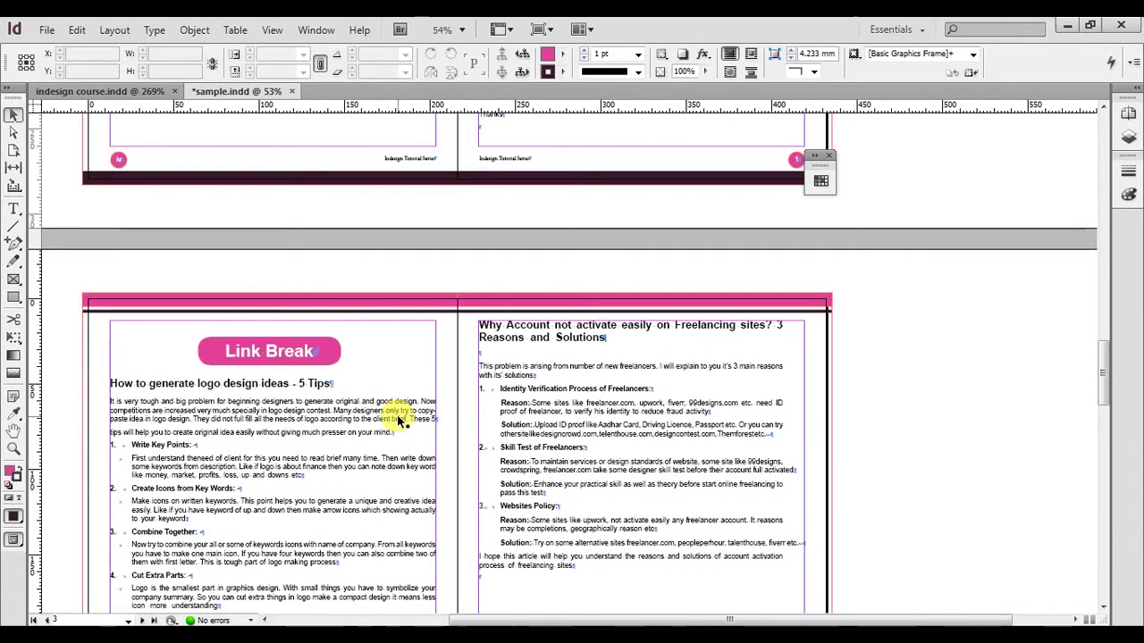
scroll(400, 420, up, 4)
scroll(397, 415, up, 8)
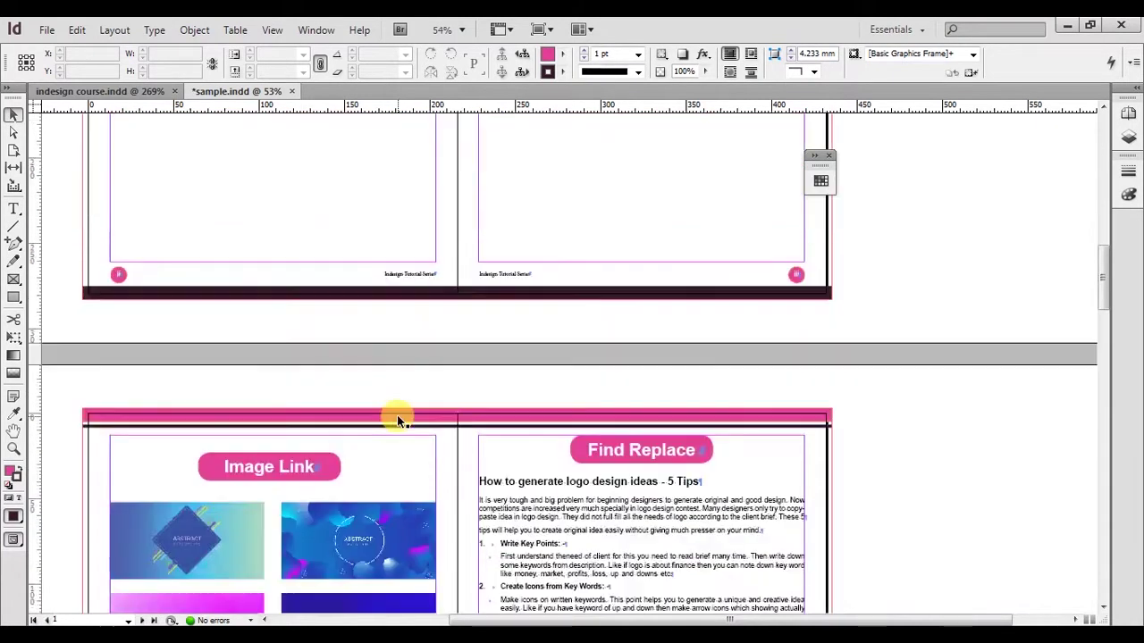
scroll(375, 356, up, 7)
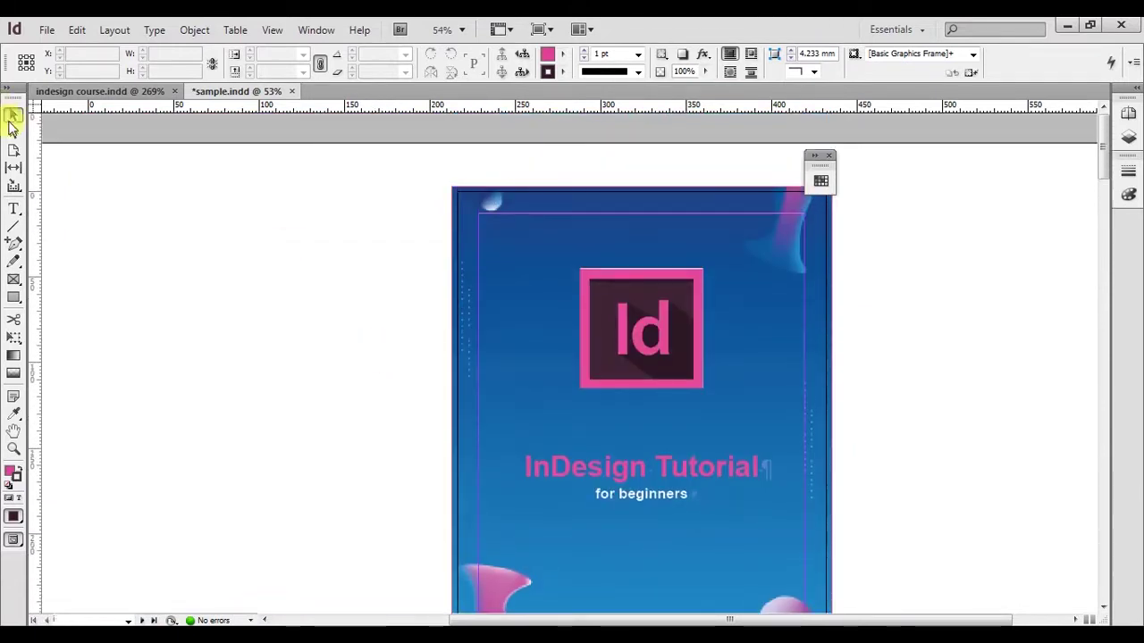
Examine the layout of sample.indd spread by spread, from the cover through the pages following page 3
click(761, 286)
drag(914, 271, 528, 385)
scroll(528, 384, down, 7)
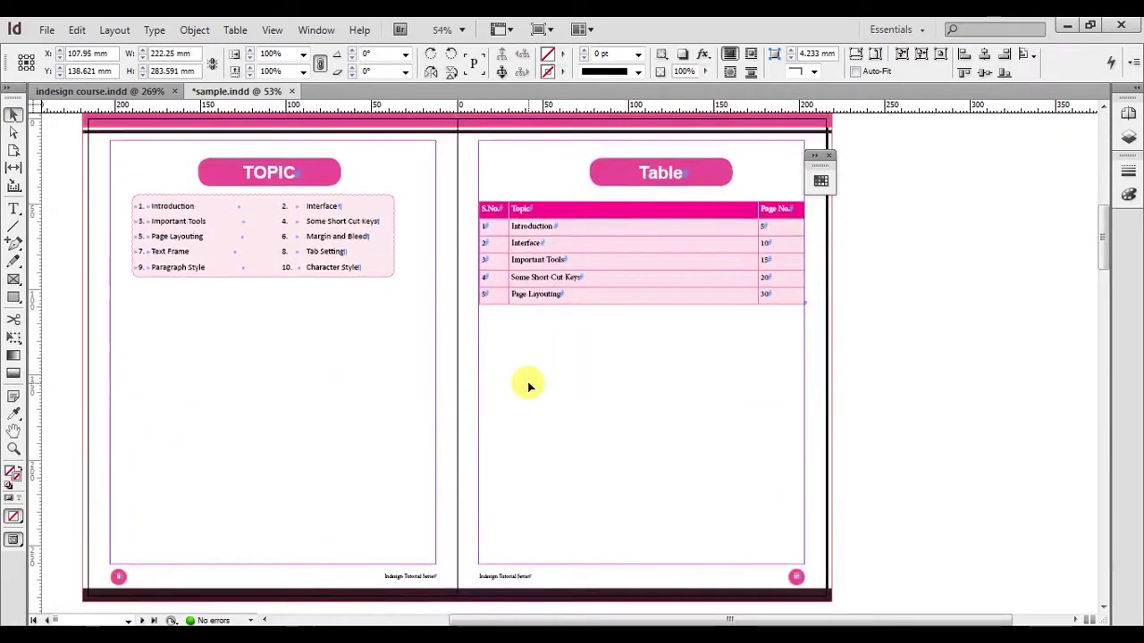
scroll(525, 382, down, 6)
drag(920, 345, 710, 470)
scroll(608, 429, down, 5)
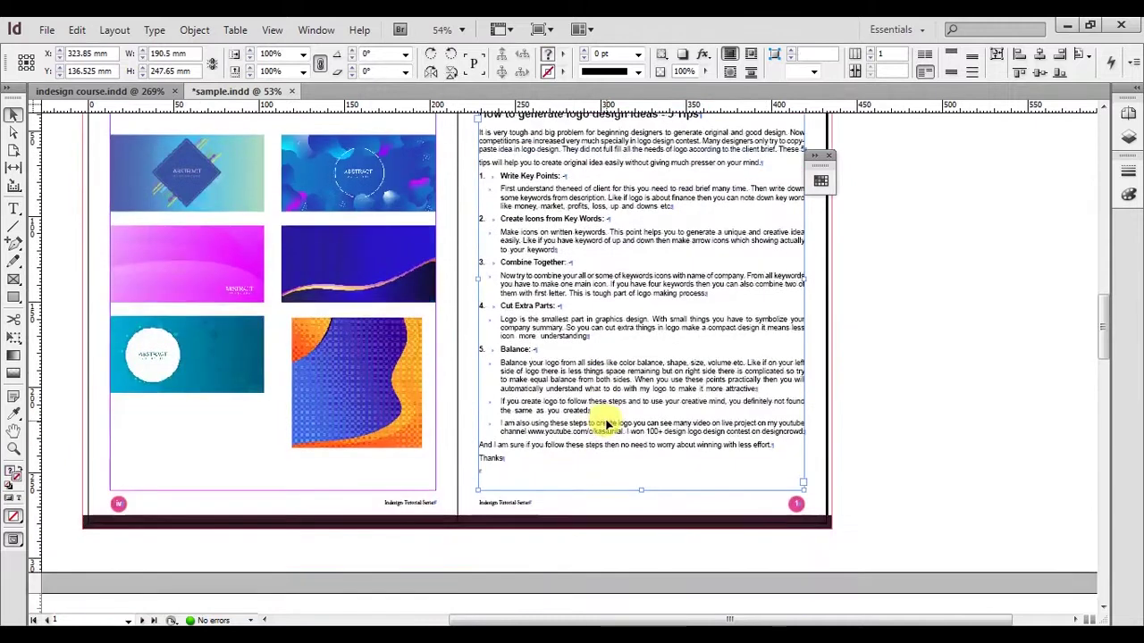
click(907, 396)
drag(918, 359, 537, 467)
scroll(545, 462, down, 1)
scroll(563, 442, down, 10)
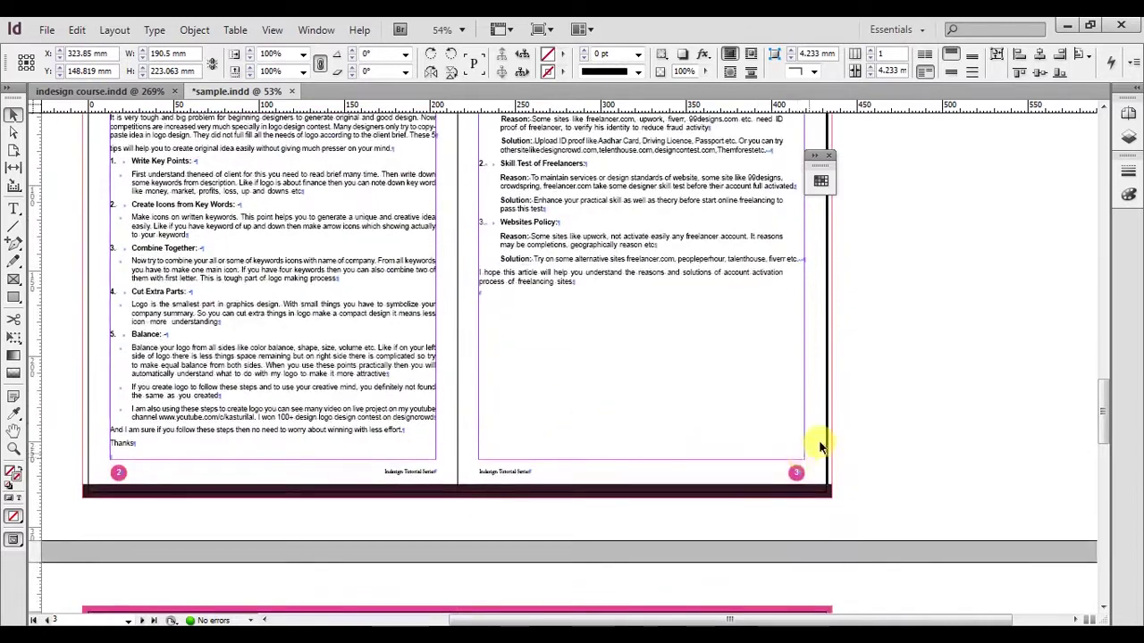
scroll(769, 428, down, 8)
scroll(644, 393, up, 9)
drag(993, 285, 102, 451)
scroll(779, 375, up, 7)
scroll(706, 375, up, 9)
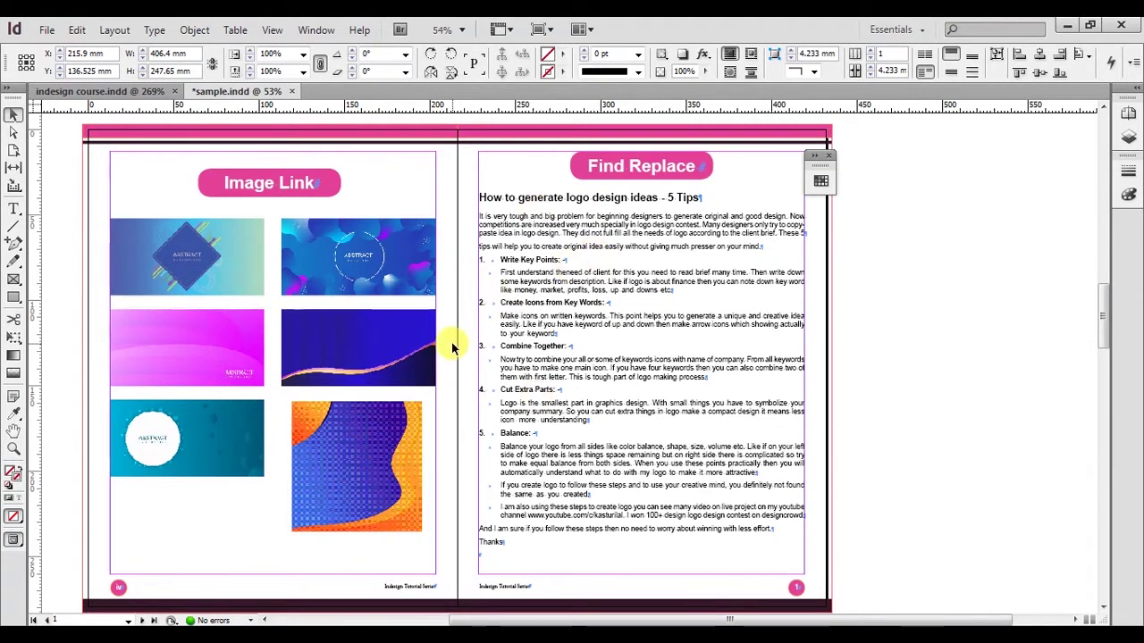
Compare the page order and footer page numbers of the TOPIC and Table spread with the Image Link and Find Replace spread
key(ctrl+minus)
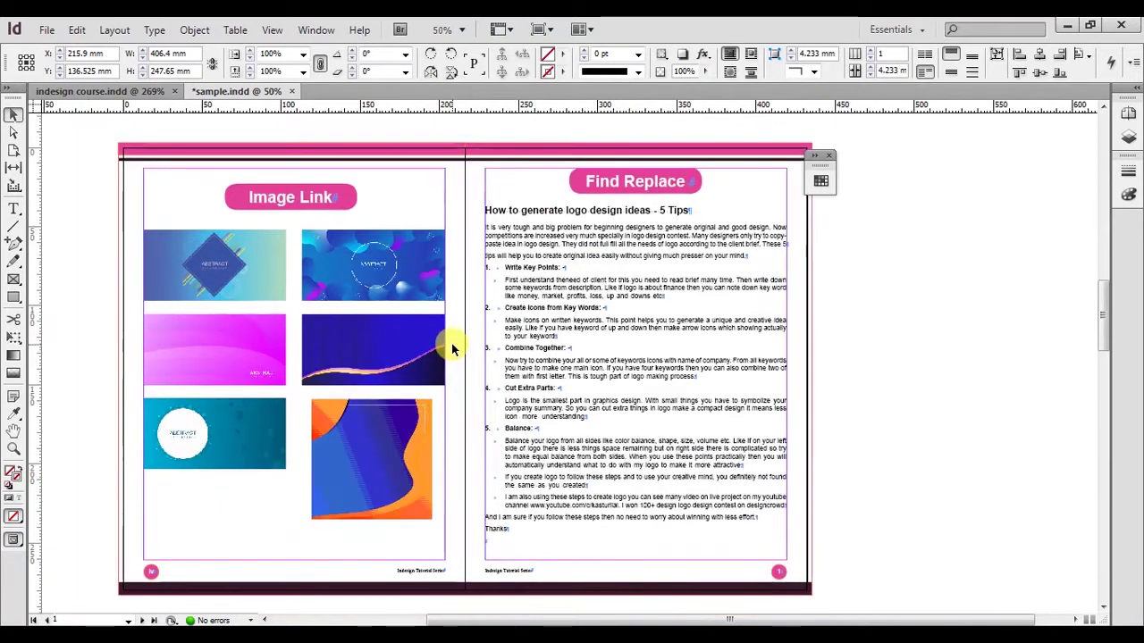
scroll(451, 343, up, 10)
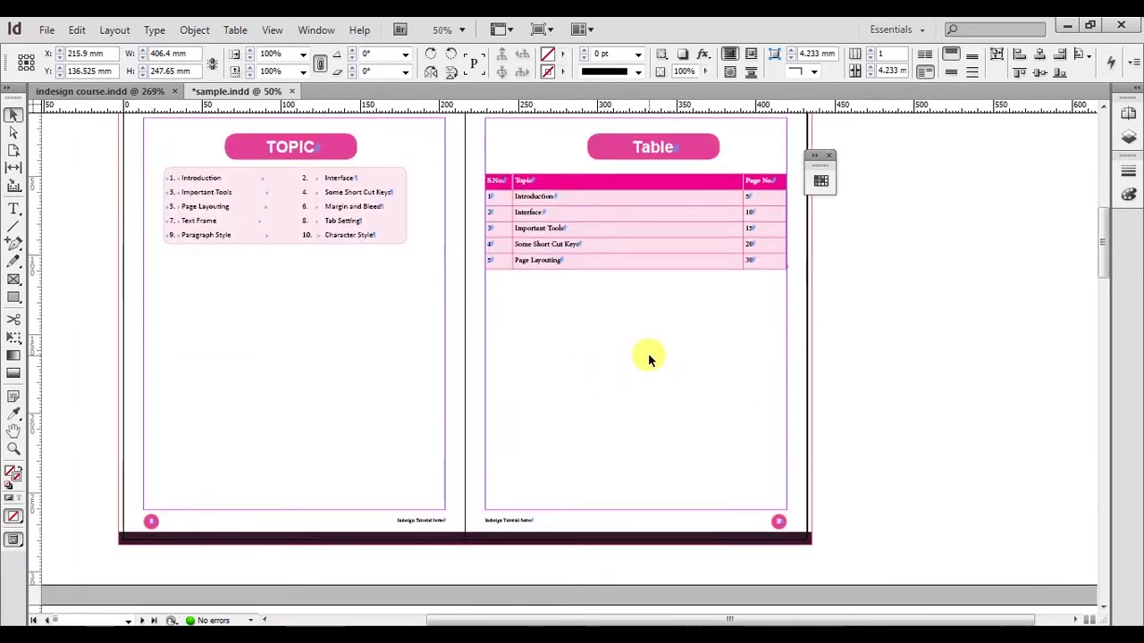
scroll(648, 358, down, 2)
scroll(649, 359, up, 6)
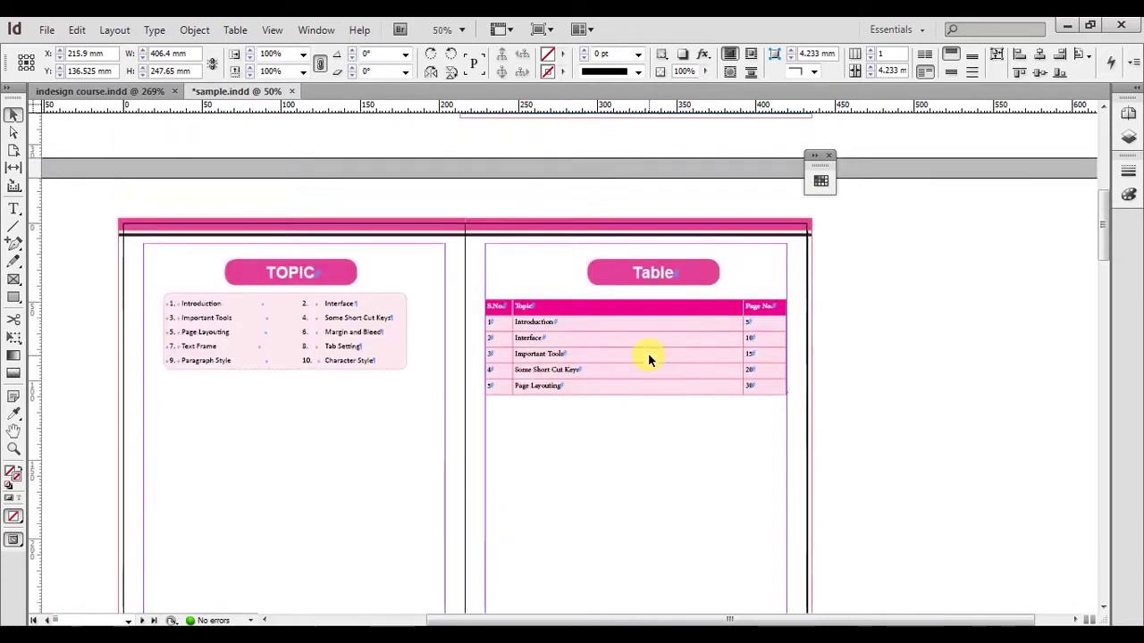
scroll(648, 357, down, 16)
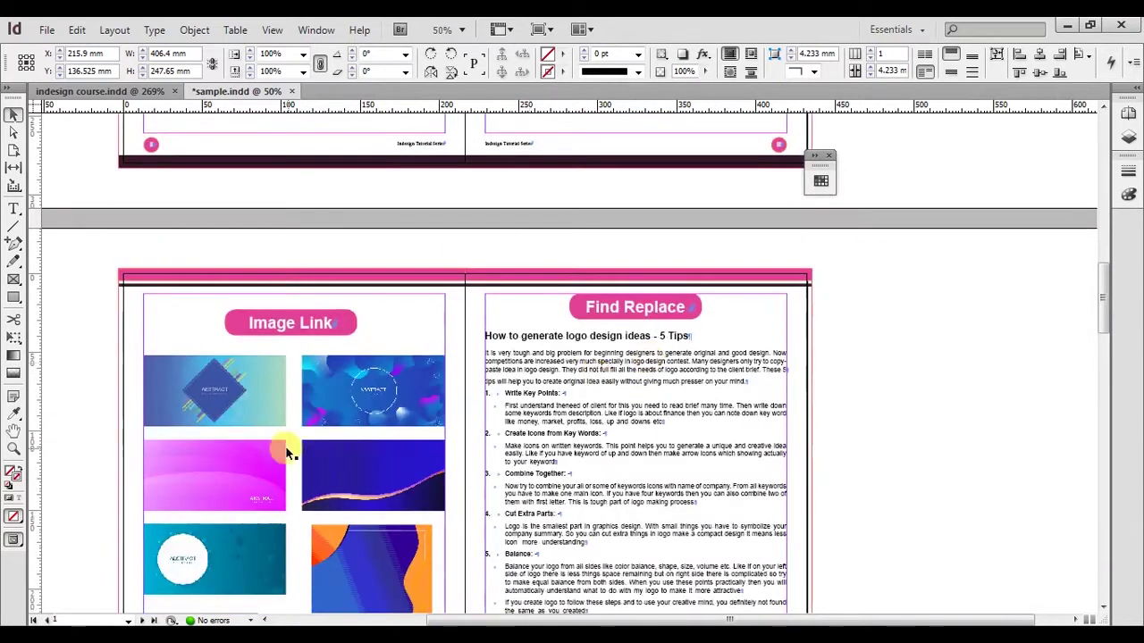
scroll(214, 457, up, 9)
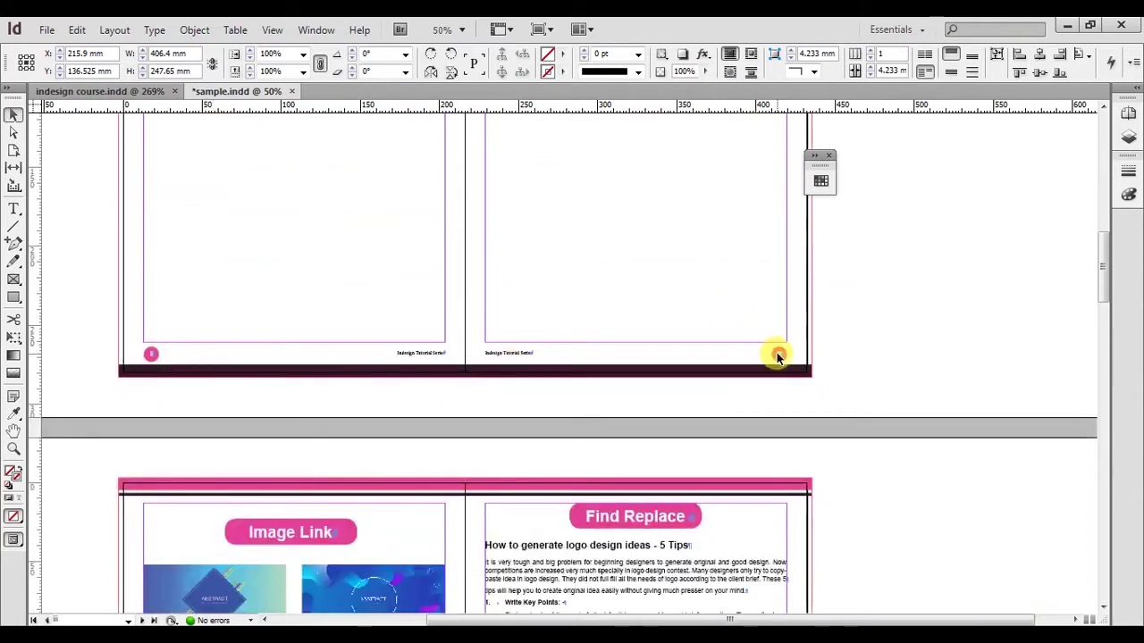
scroll(400, 457, down, 10)
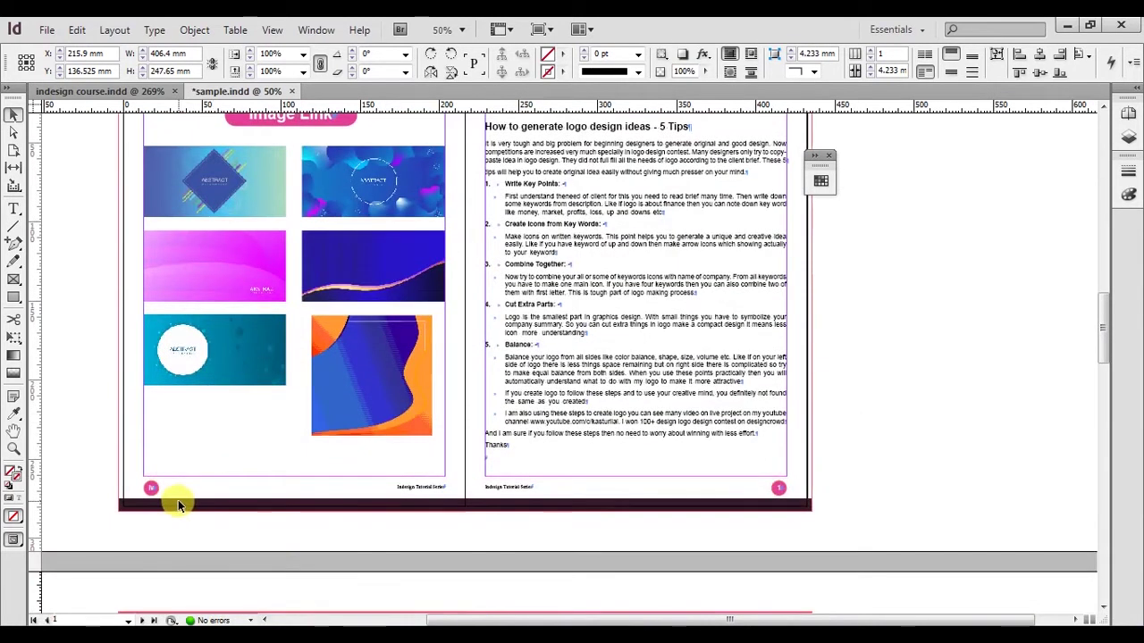
scroll(532, 321, up, 17)
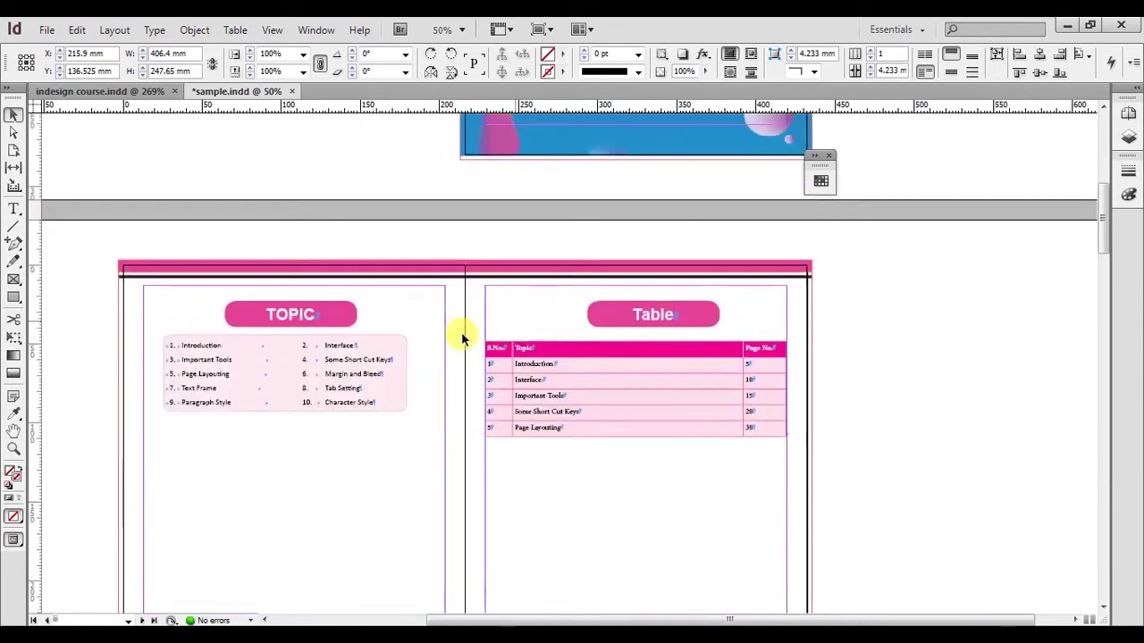
scroll(519, 349, down, 4)
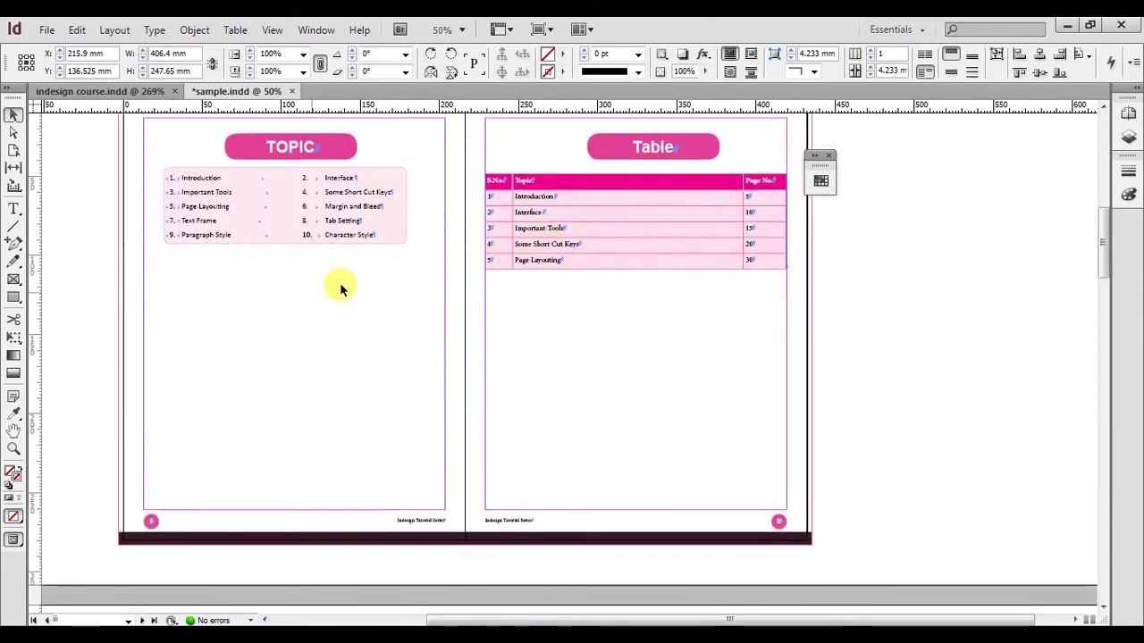
Inspect the footer page number of the TOPIC page up close, and return to the whole TOPIC and Table spread
key(z)
drag(95, 293, 865, 532)
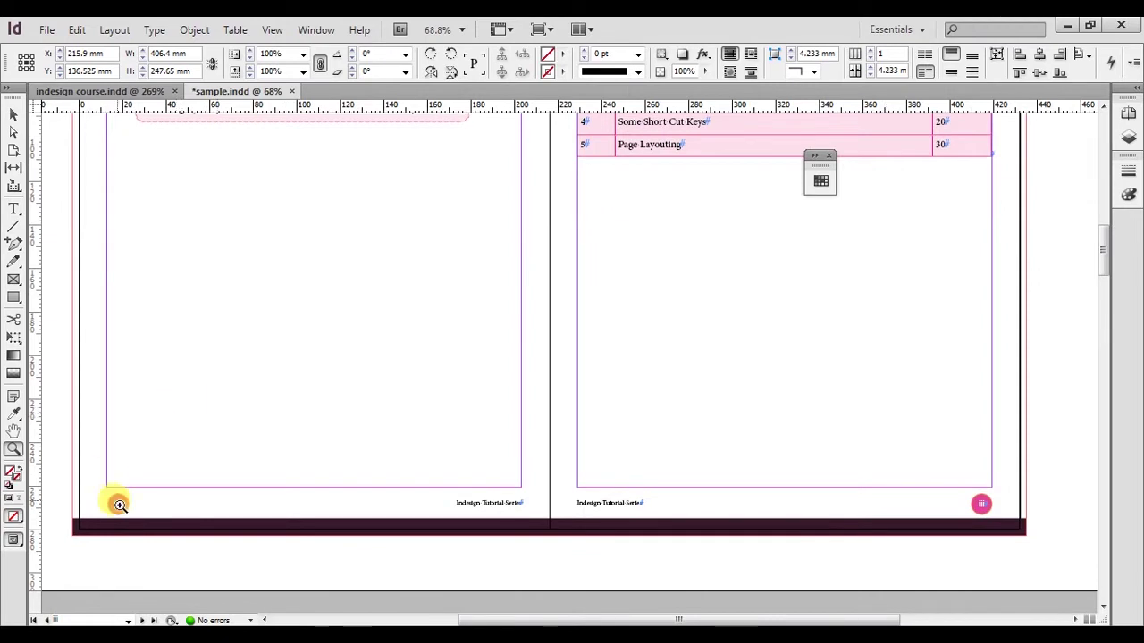
drag(95, 483, 596, 531)
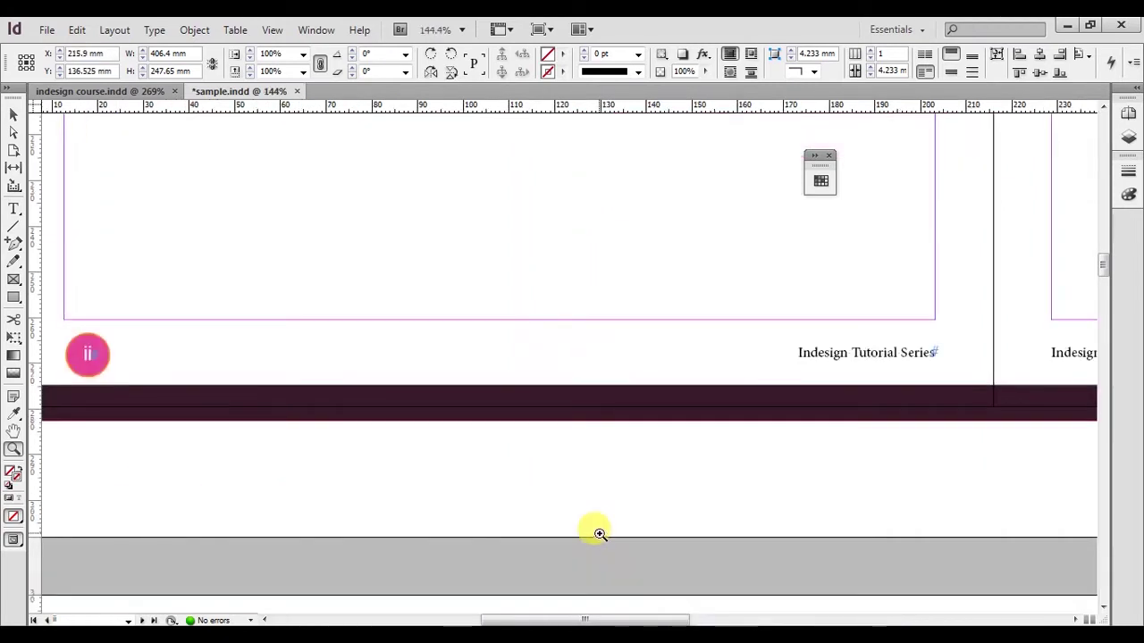
key(ctrl+0)
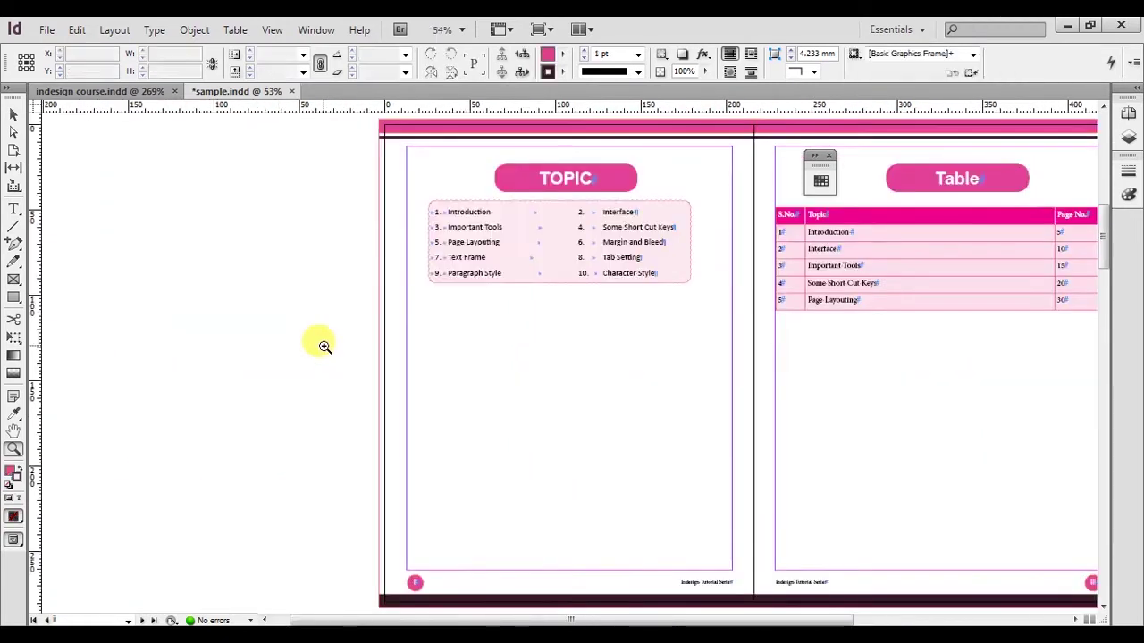
drag(711, 278, 436, 325)
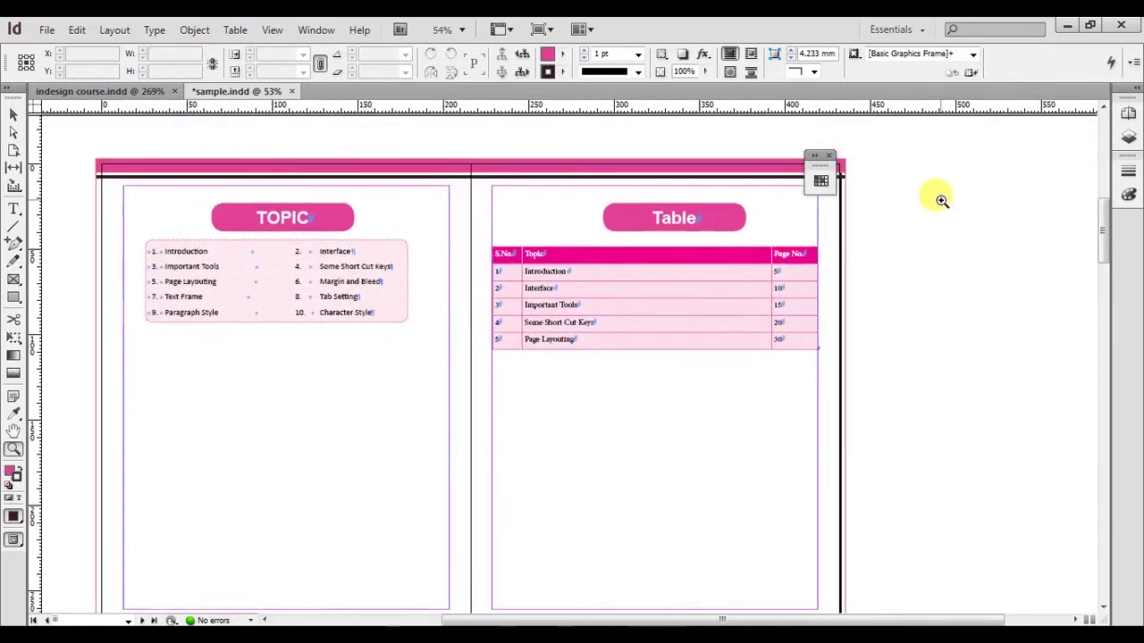
Show the document's page thumbnails and open the Move Pages settings for the TOPIC and Table spread
key(F12)
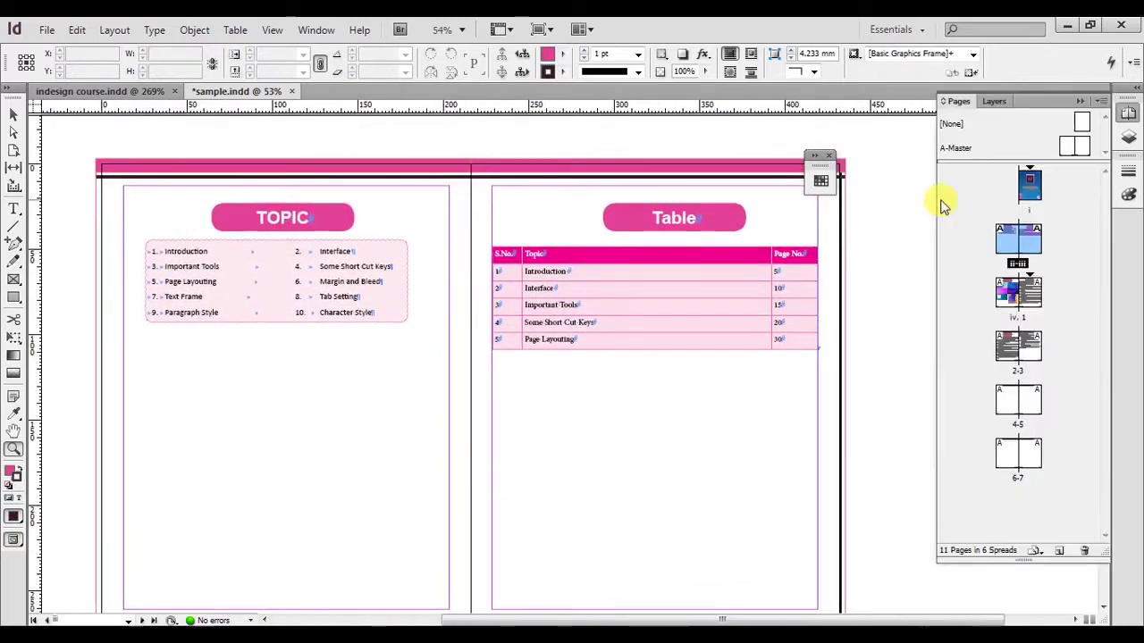
click(1102, 103)
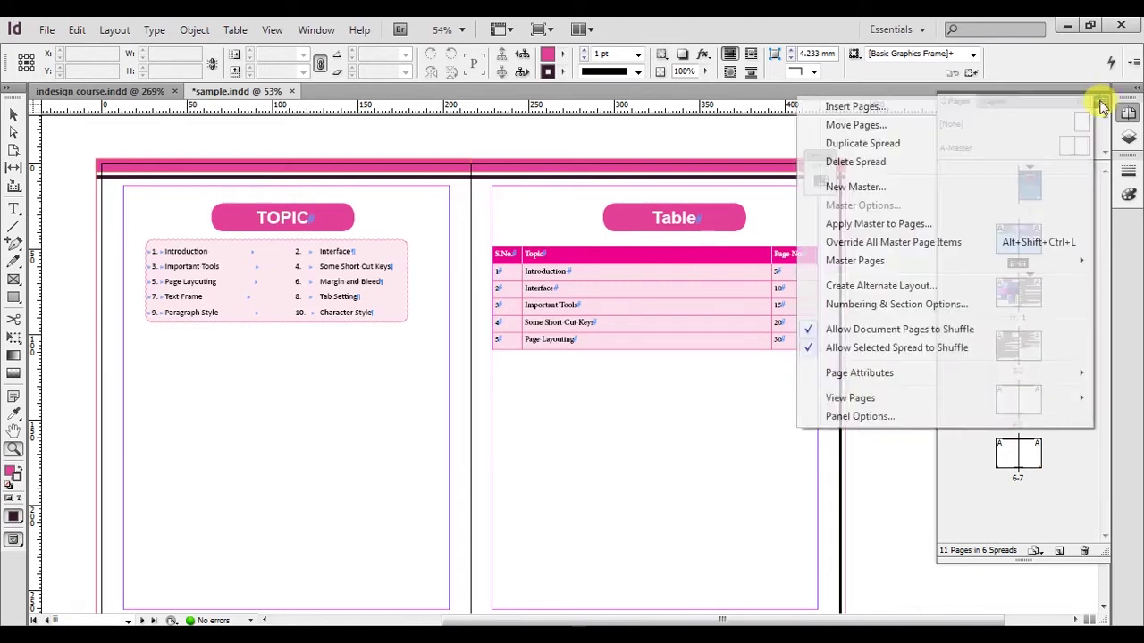
click(871, 125)
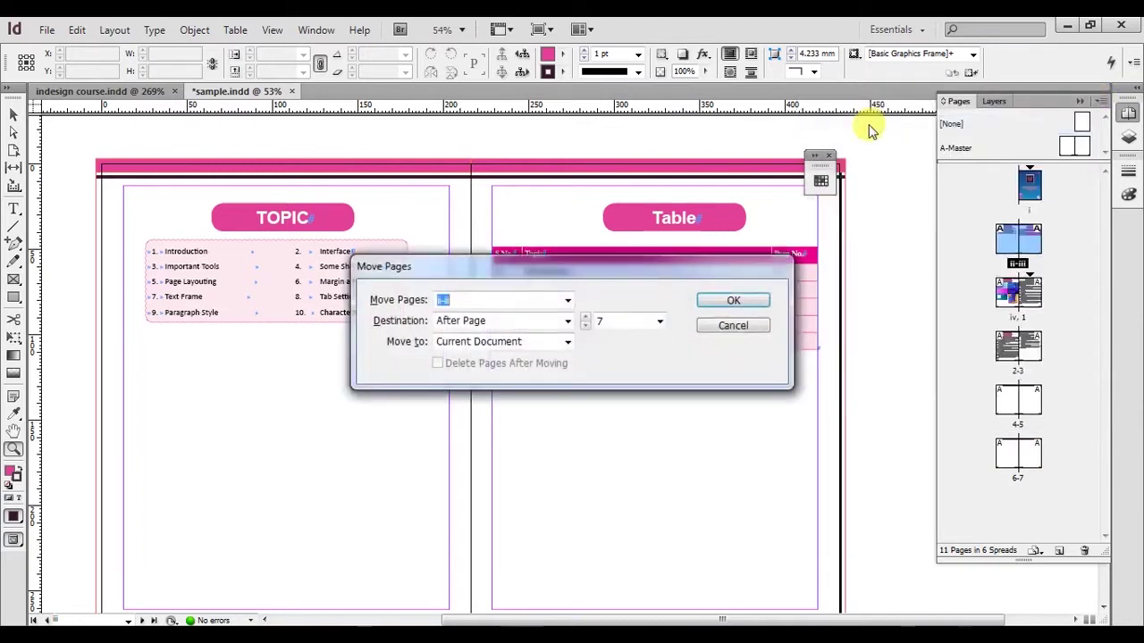
drag(560, 258, 703, 289)
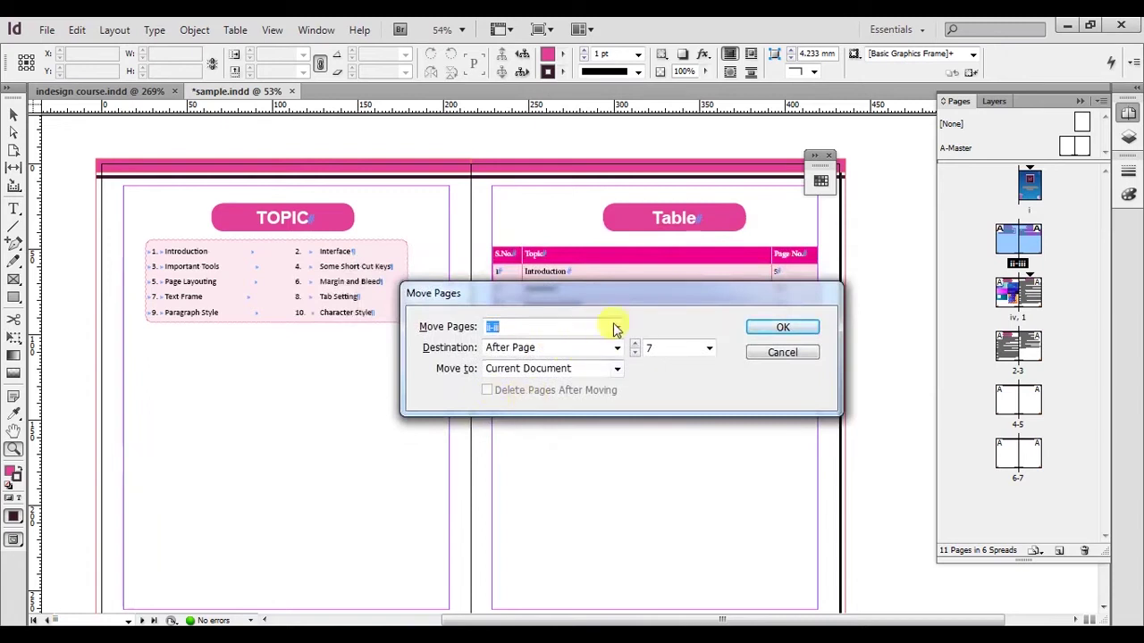
Keep the page range ii-iii in the Move Pages settings and set the destination to after page i
click(616, 328)
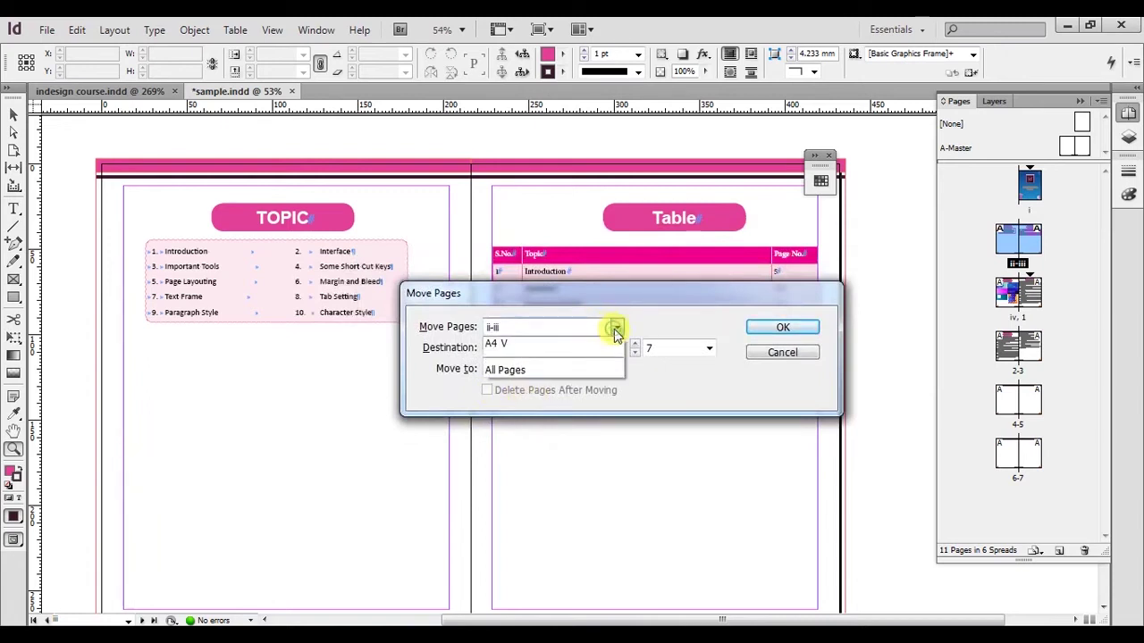
click(520, 330)
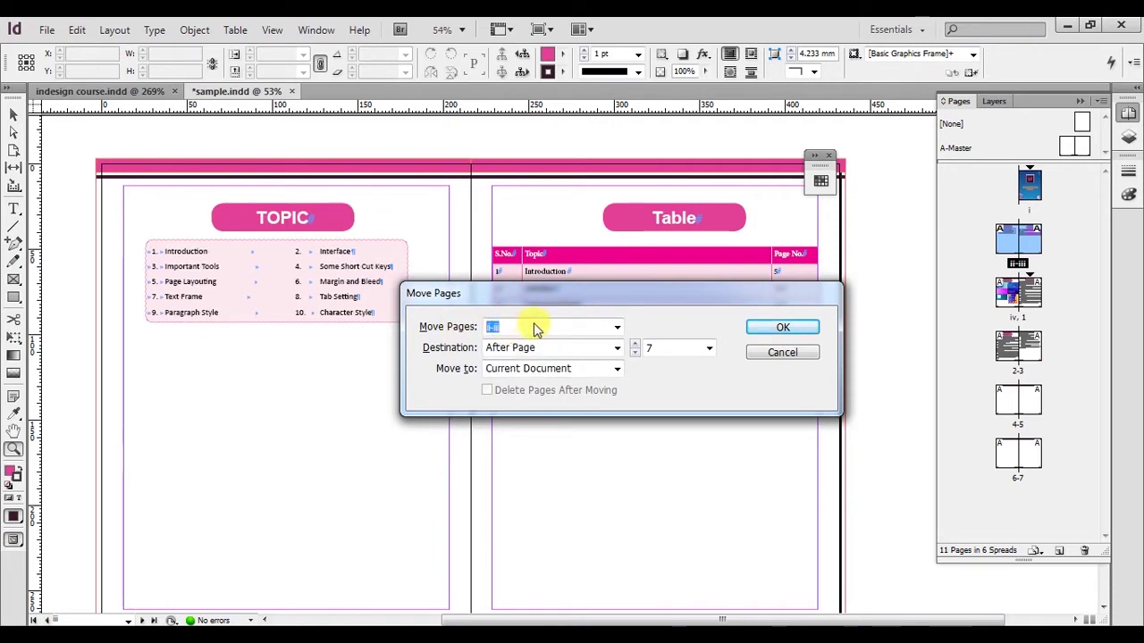
click(492, 329)
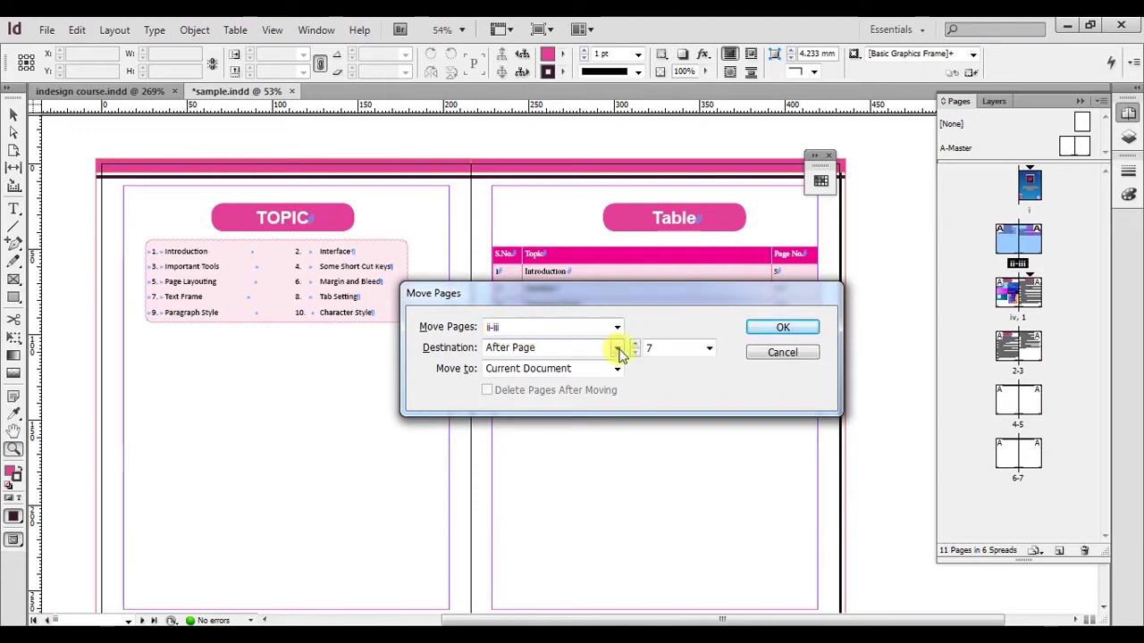
click(709, 350)
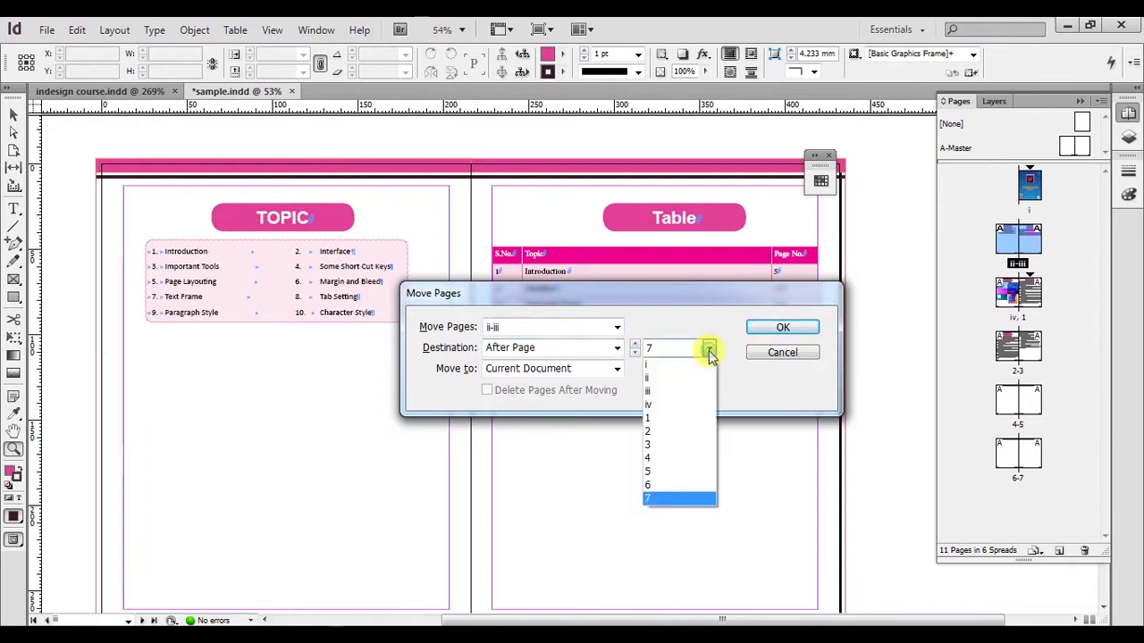
click(659, 369)
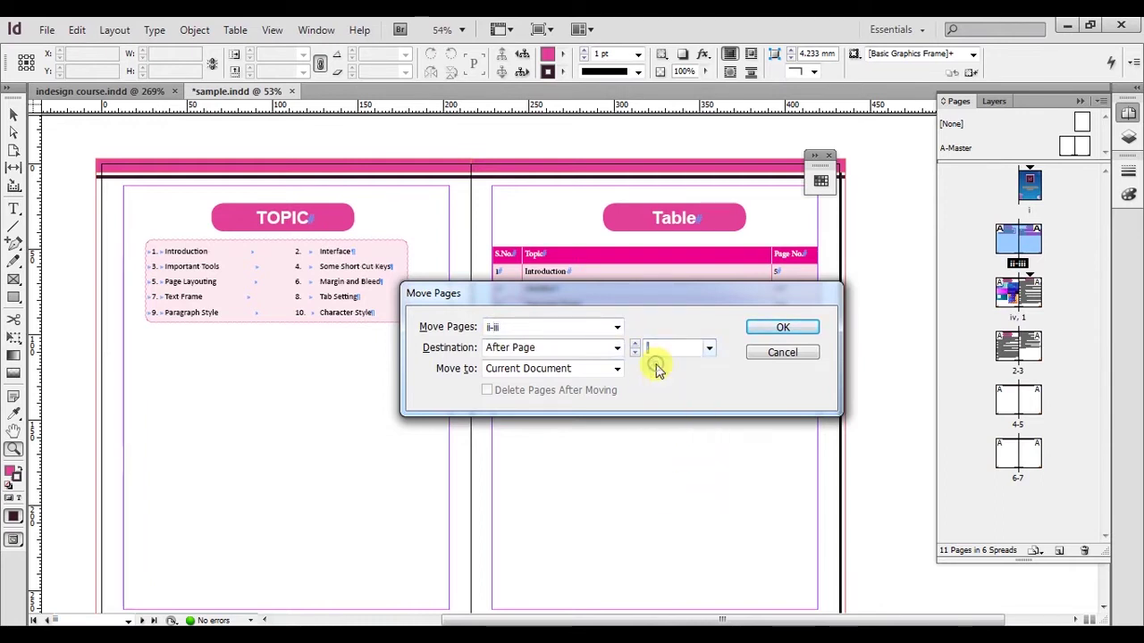
click(709, 350)
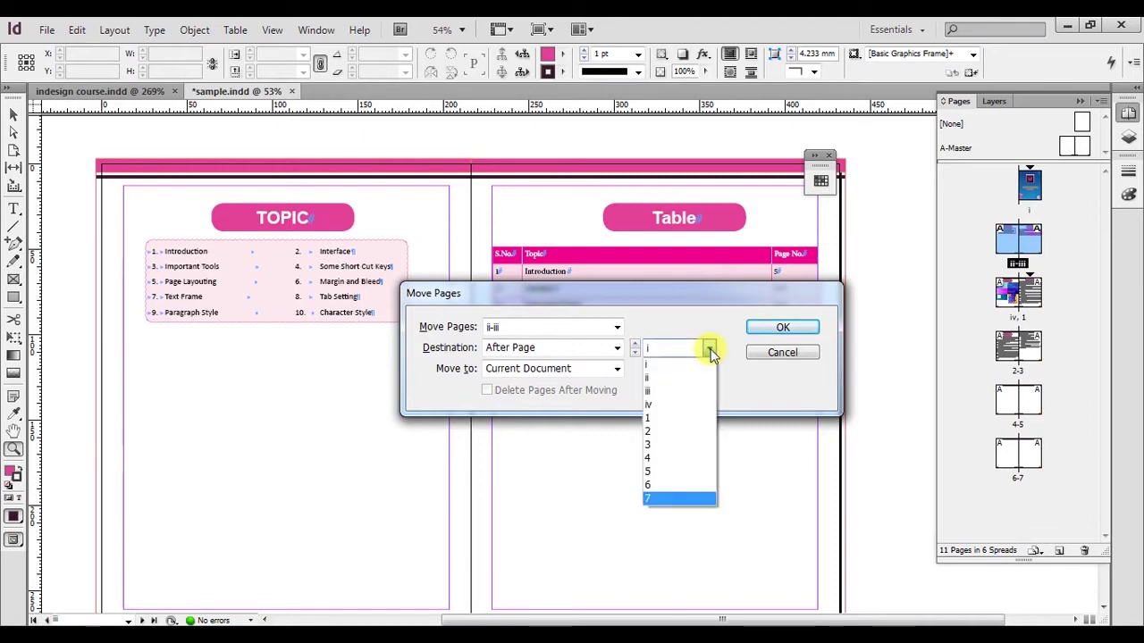
click(604, 352)
Choose Current Document as the document to move to and After Page as the destination type
click(617, 369)
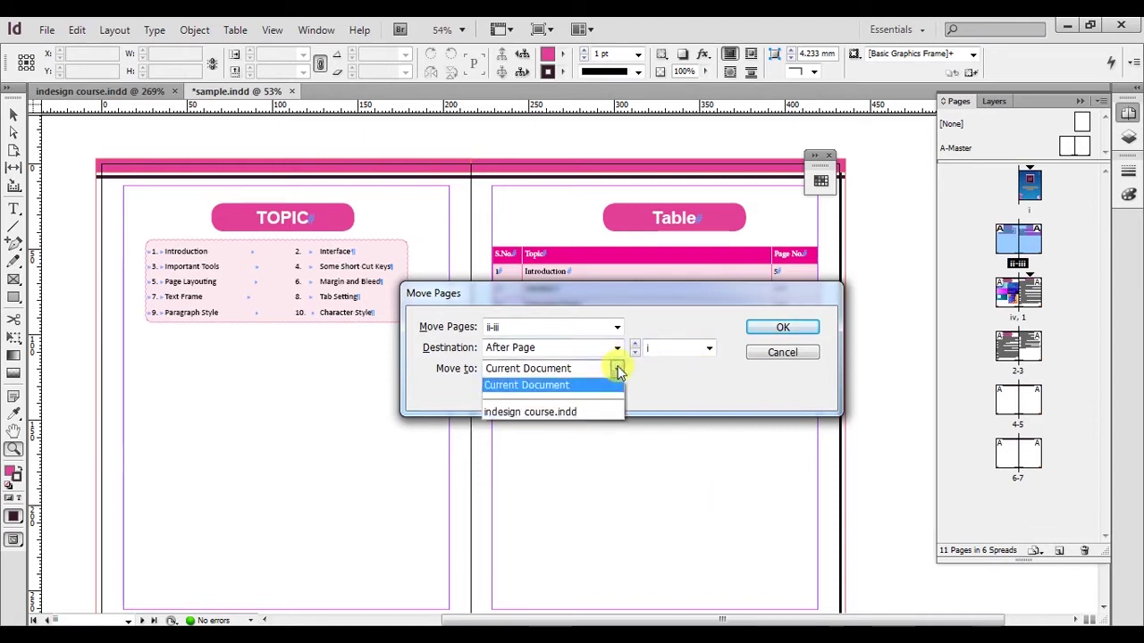
click(552, 412)
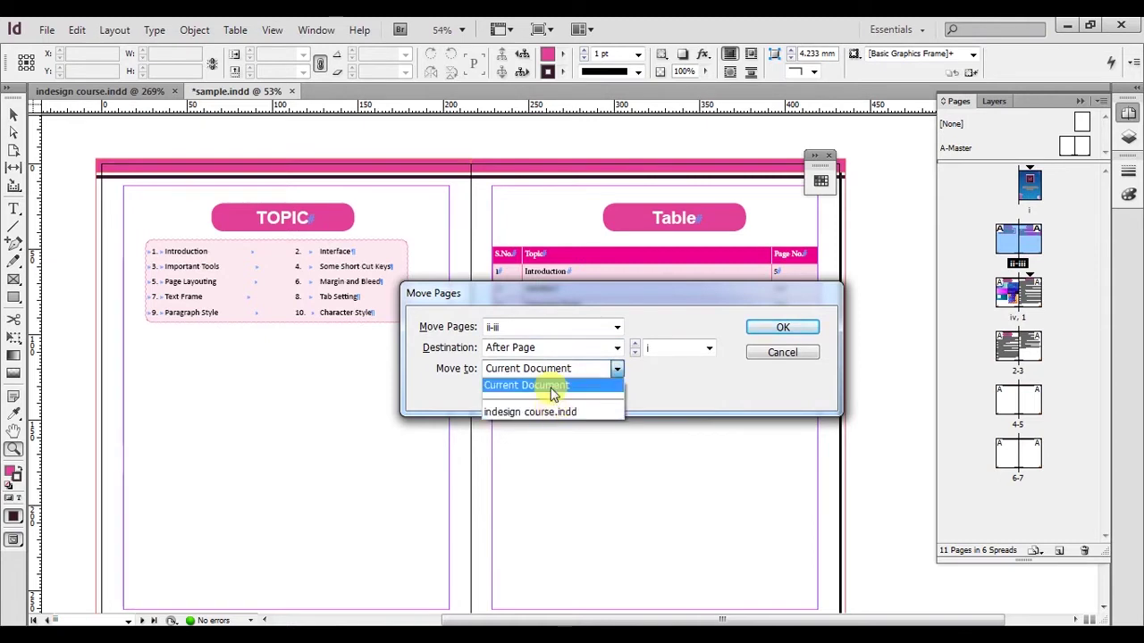
click(554, 386)
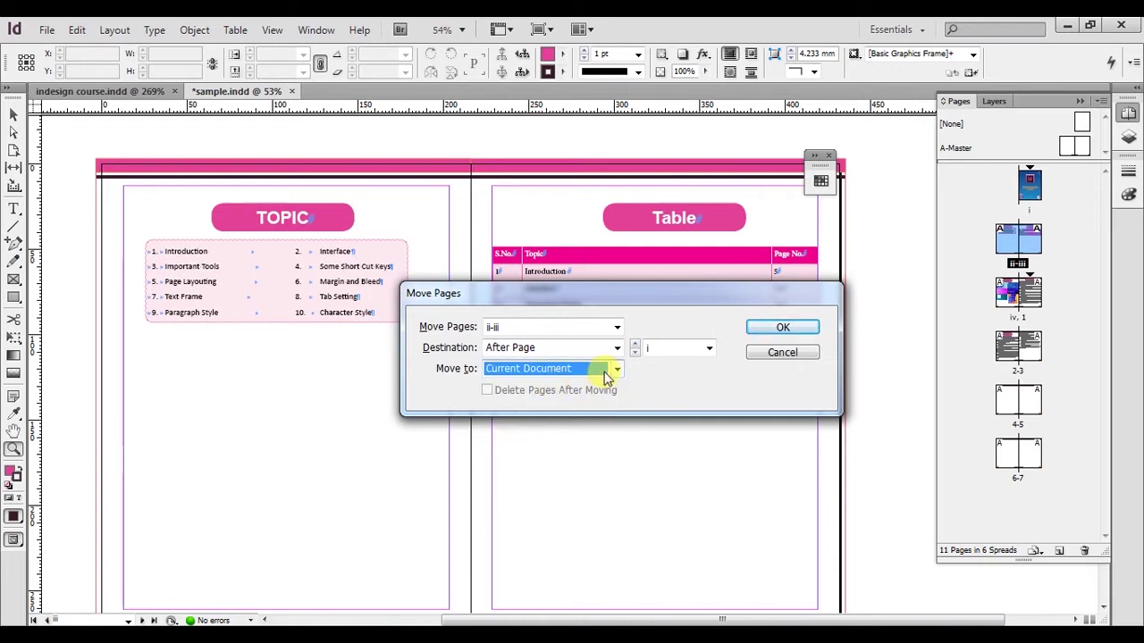
click(616, 348)
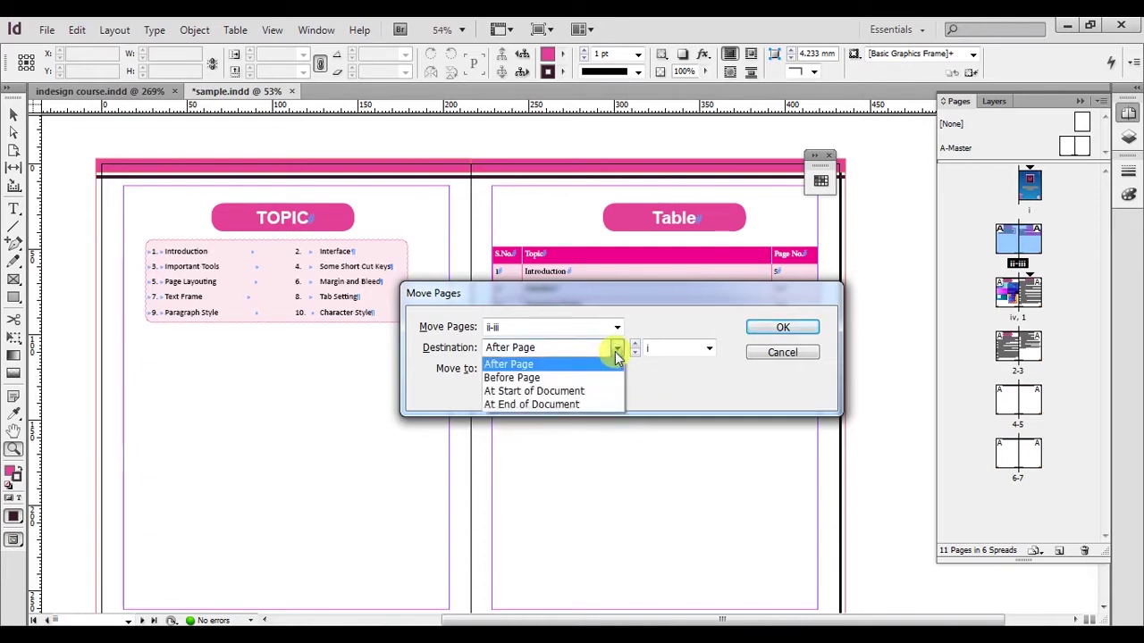
click(532, 365)
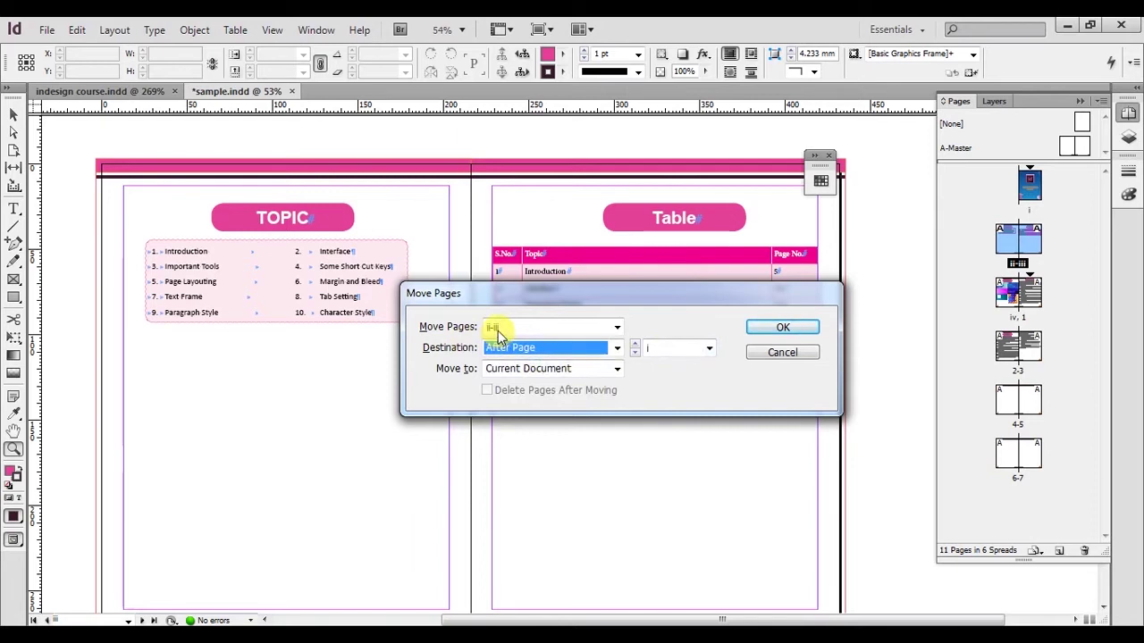
Change the page range to iii-iv and try to move those pages after page i
drag(498, 329, 487, 330)
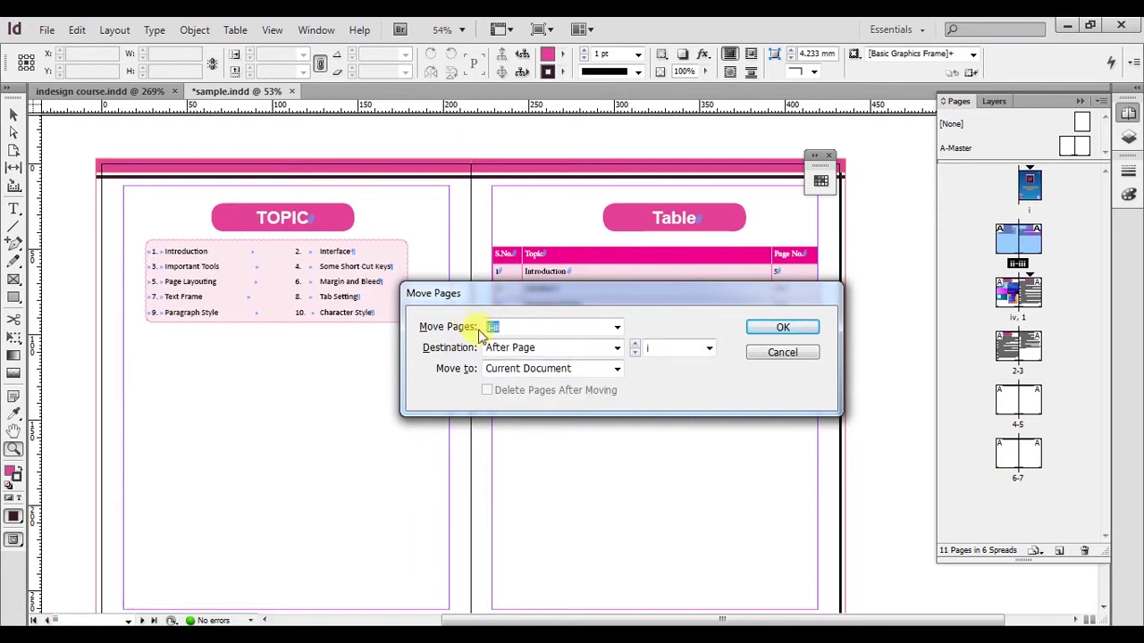
text(iii-iv)
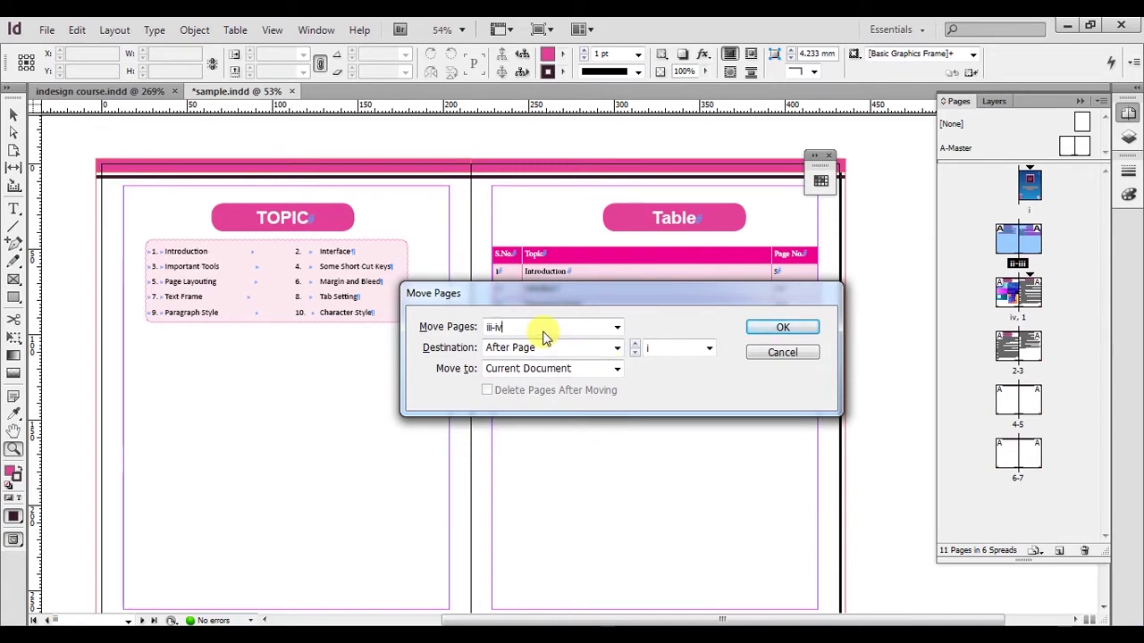
click(774, 332)
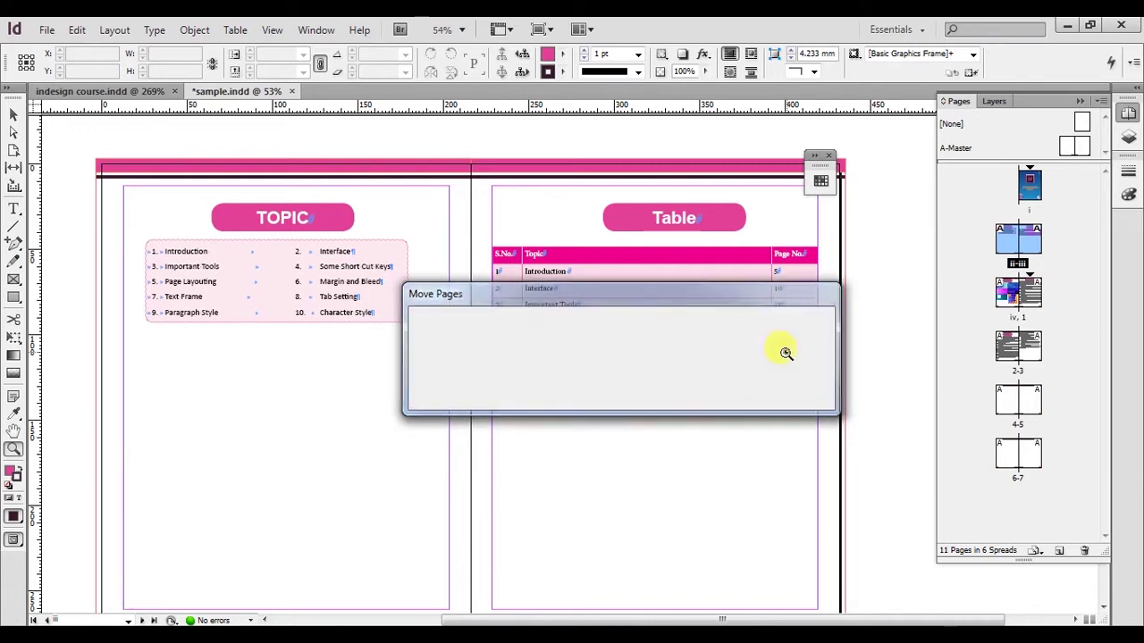
Check the content of each spread, from the TOPIC and Table spread through the Link Break pages 2-3
scroll(496, 304, up, 3)
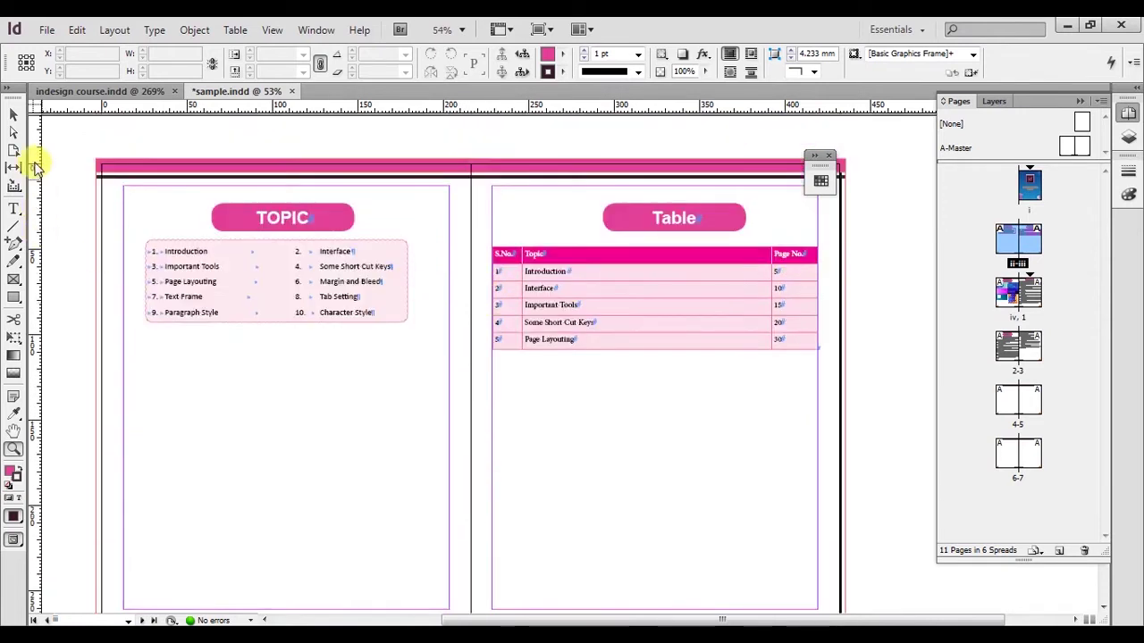
click(13, 115)
scroll(393, 298, down, 3)
click(585, 193)
click(331, 186)
click(579, 199)
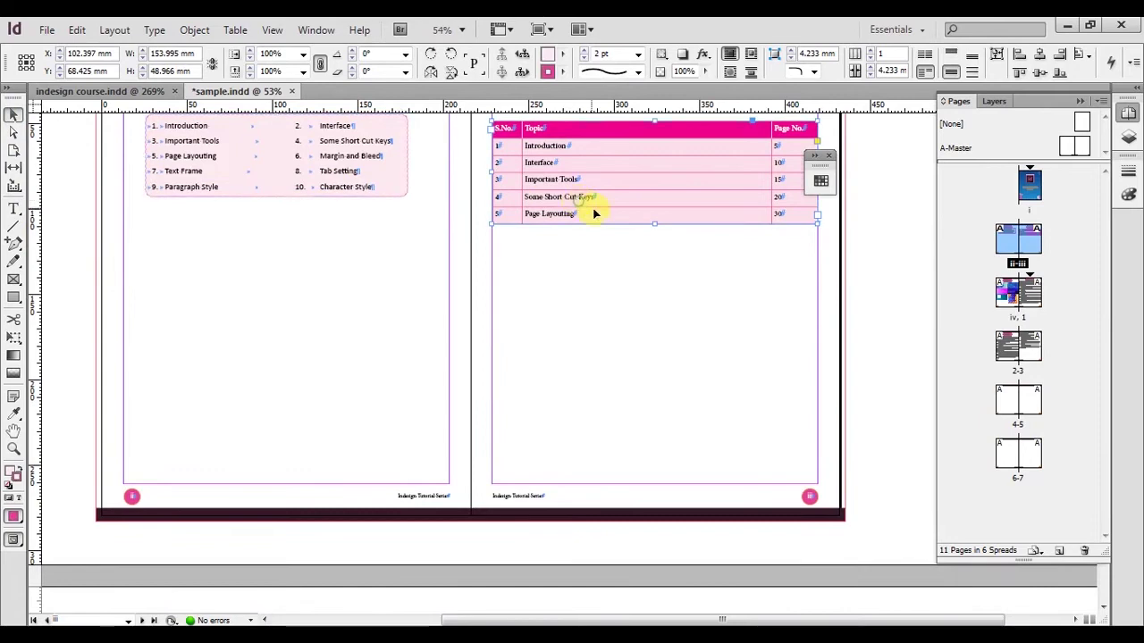
scroll(587, 268, down, 12)
click(358, 348)
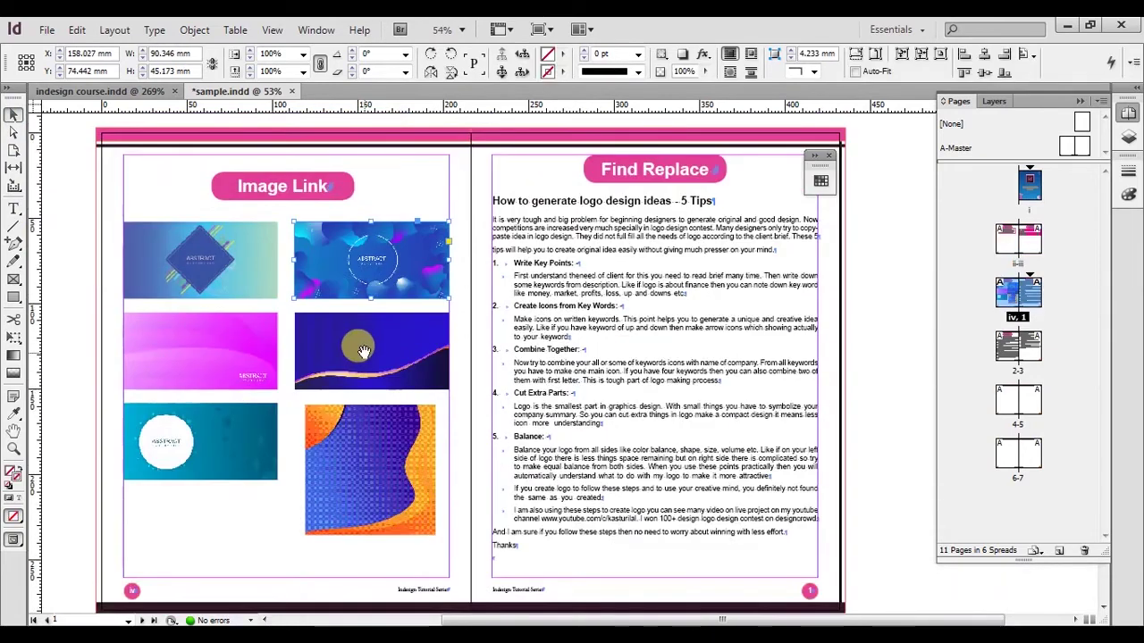
scroll(376, 358, down, 10)
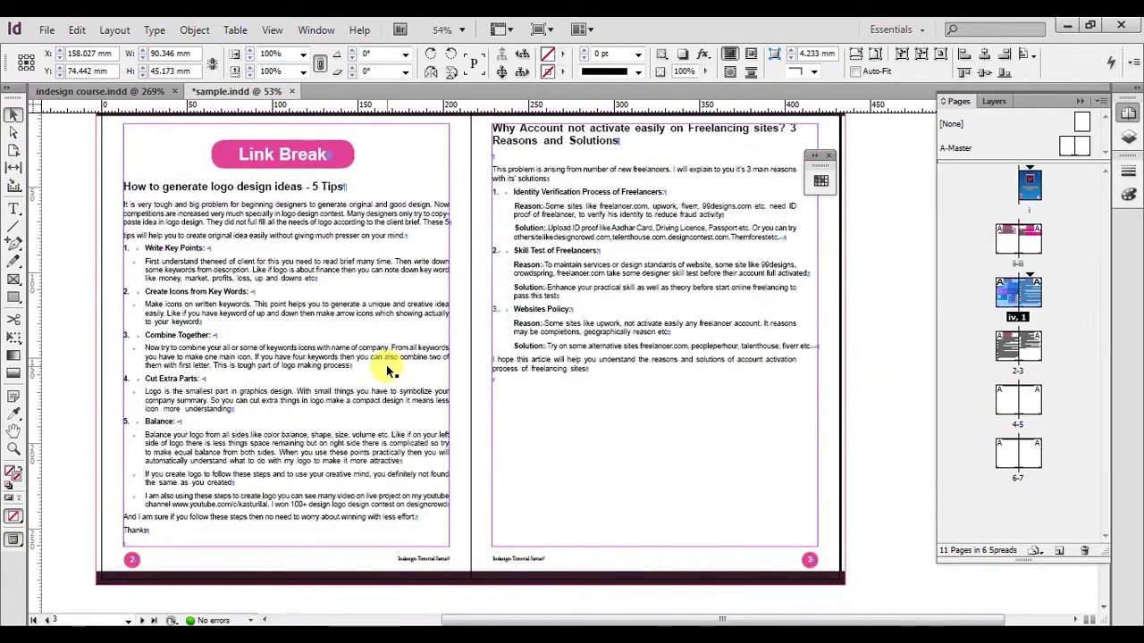
click(618, 275)
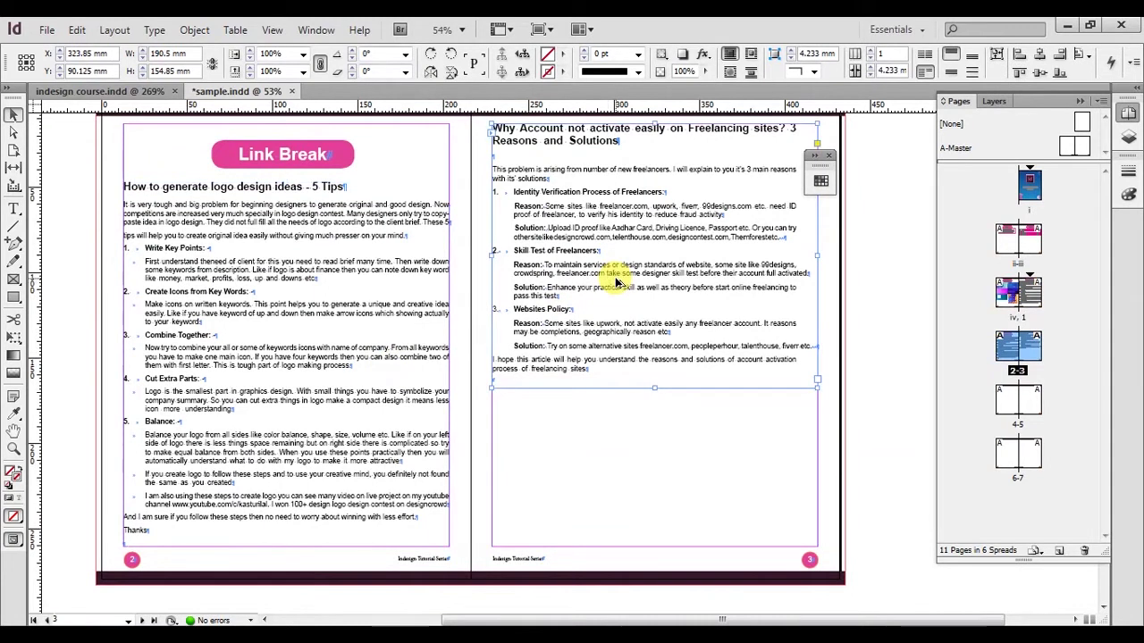
Turn off the hidden characters and show the text threads on the Link Break spread
key(ctrl+alt+shift+y)
click(398, 317)
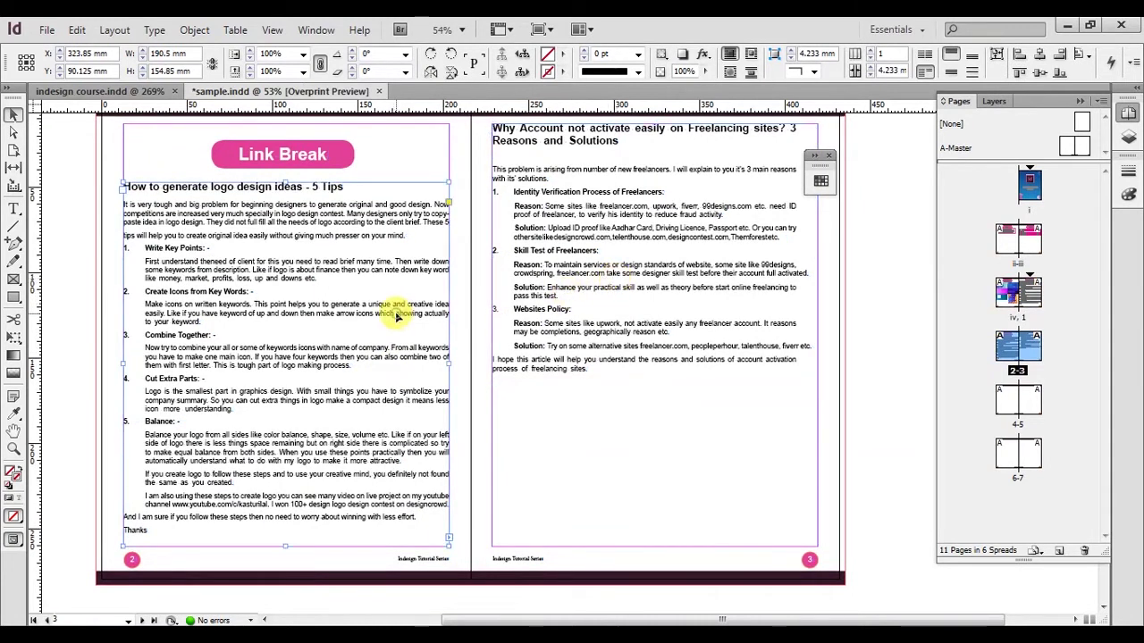
key(ctrl+alt+shift+y)
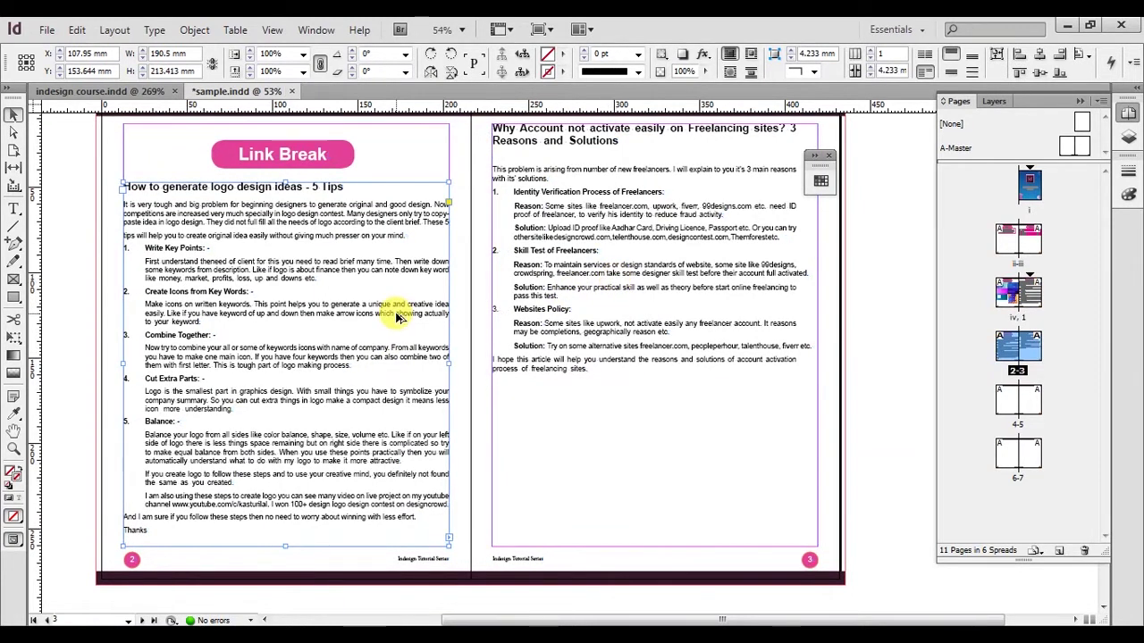
click(610, 351)
key(ctrl+alt+y)
scroll(534, 280, up, 2)
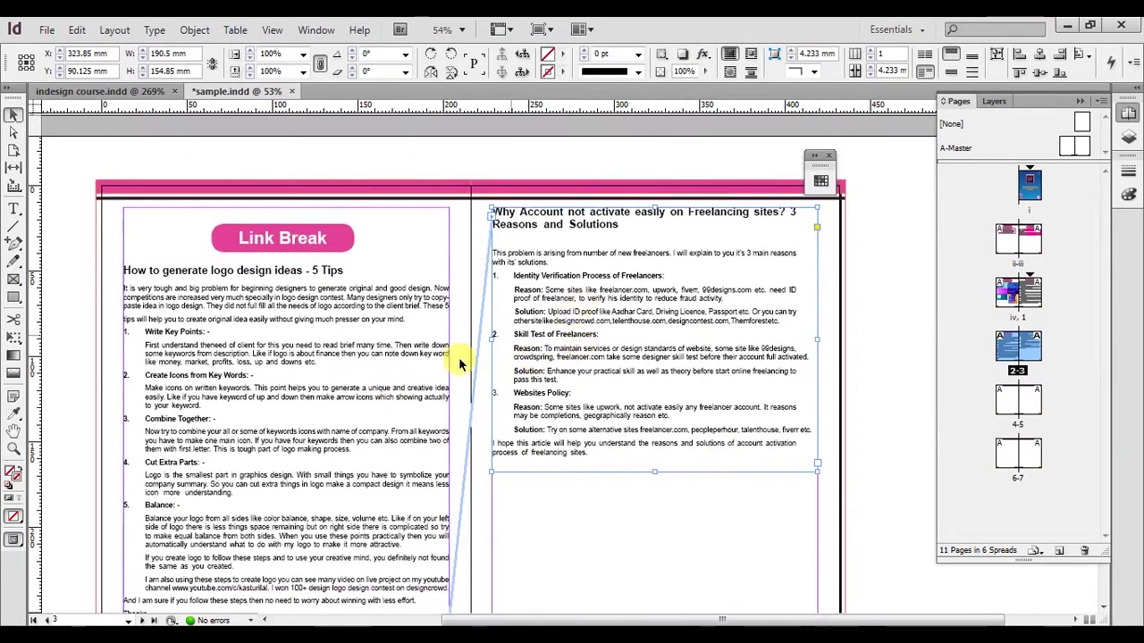
drag(567, 357, 642, 385)
key(ctrl+z)
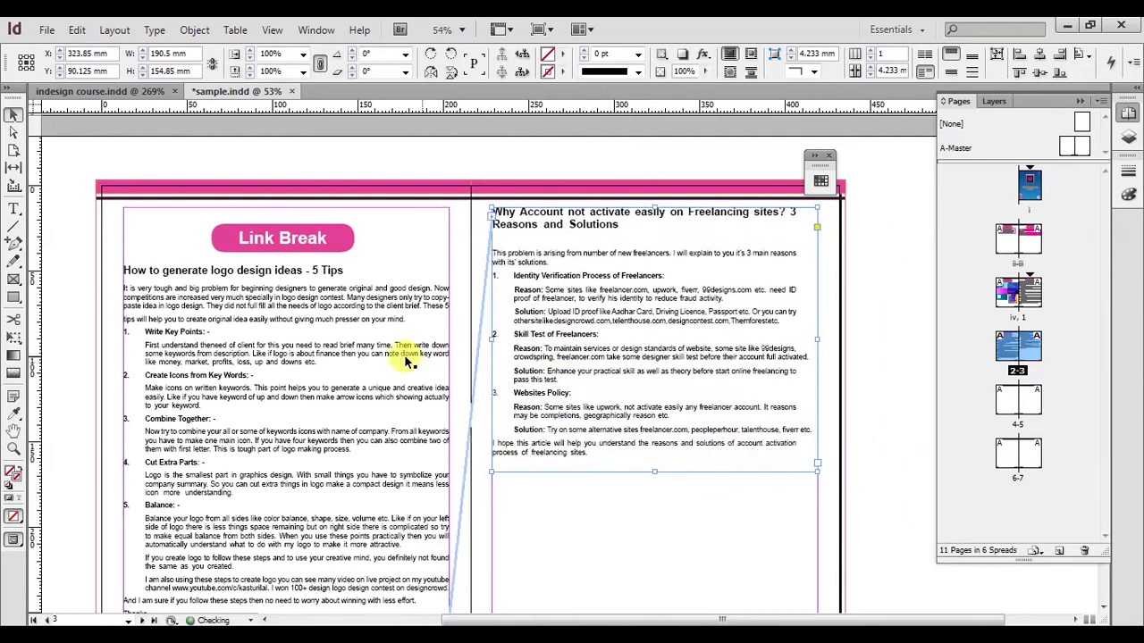
key(t)
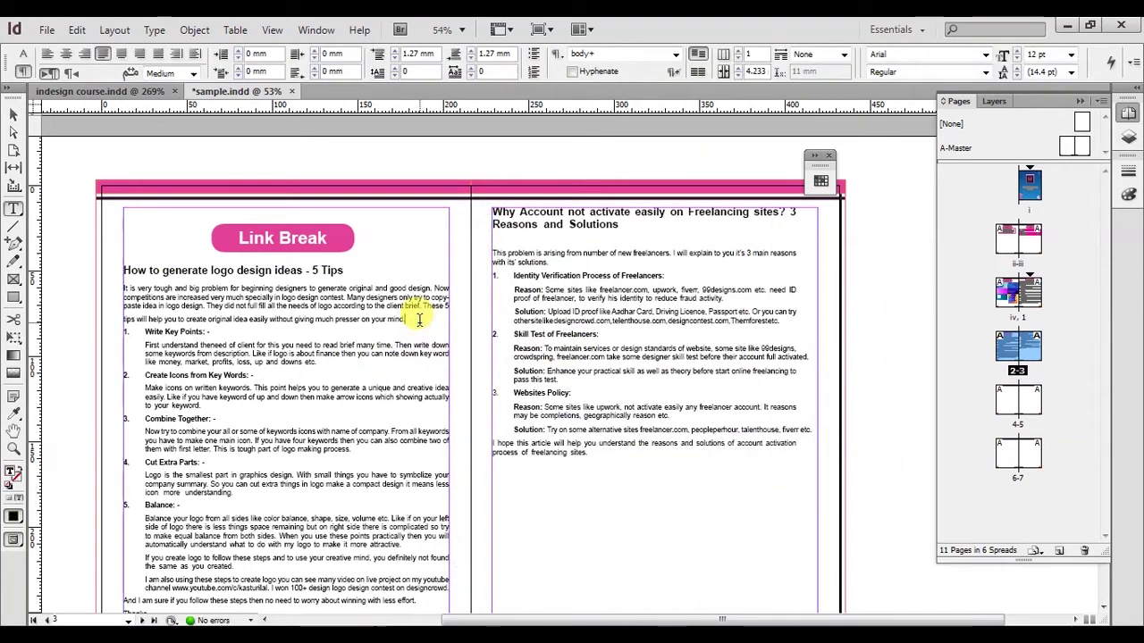
click(419, 320)
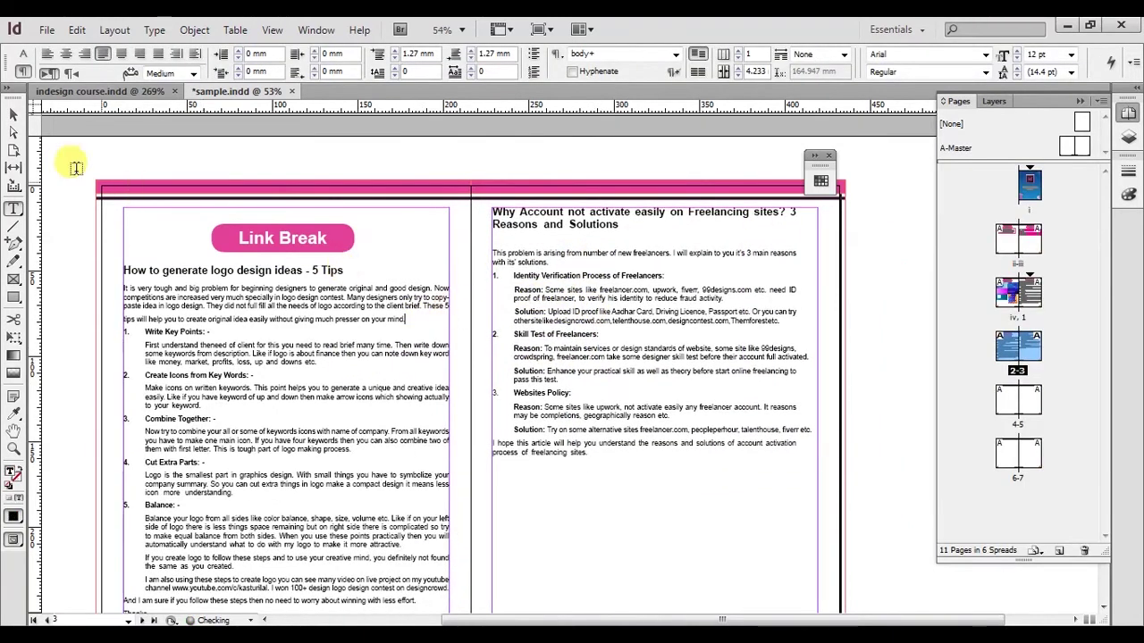
click(13, 114)
Inspect the text thread linking the Link Break text frame on page 2 to the text frame on page 3
scroll(468, 324, down, 3)
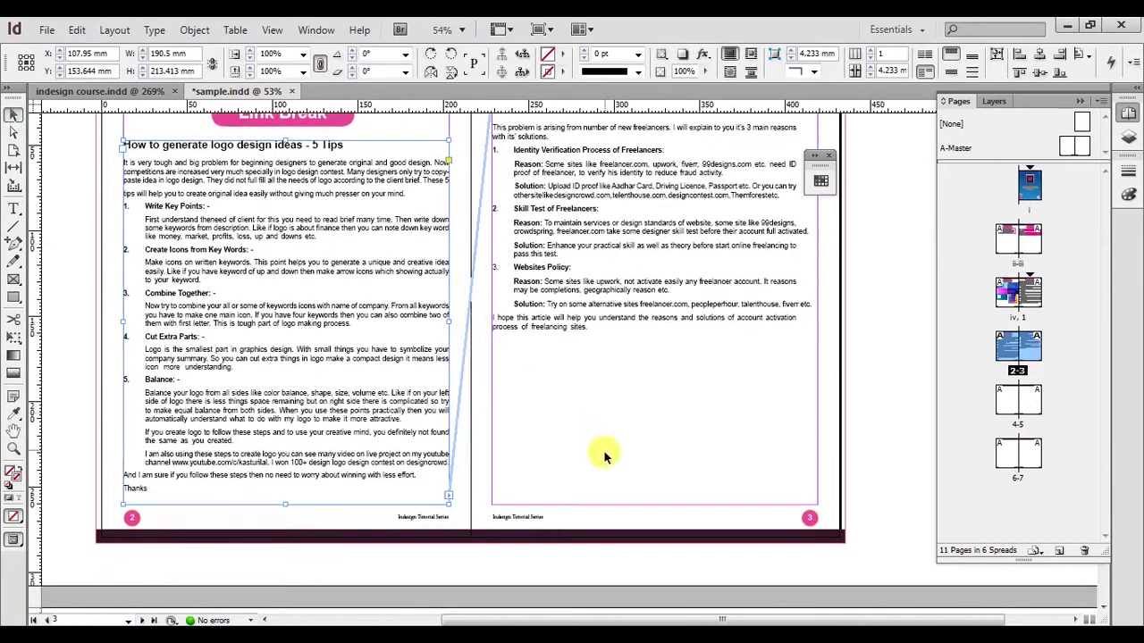
click(423, 554)
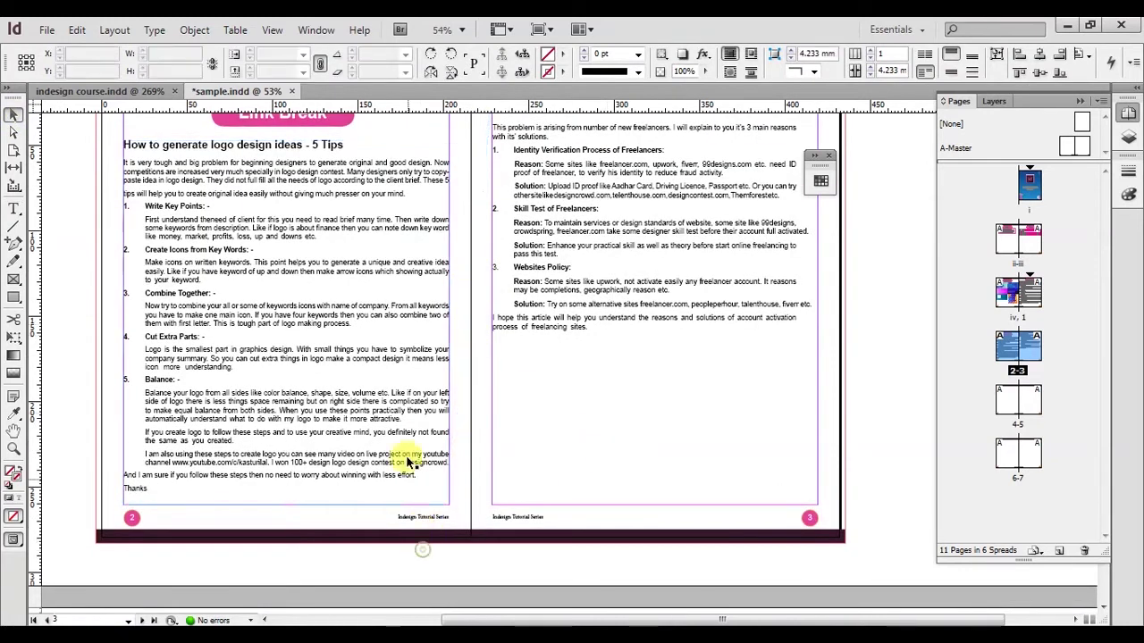
click(542, 305)
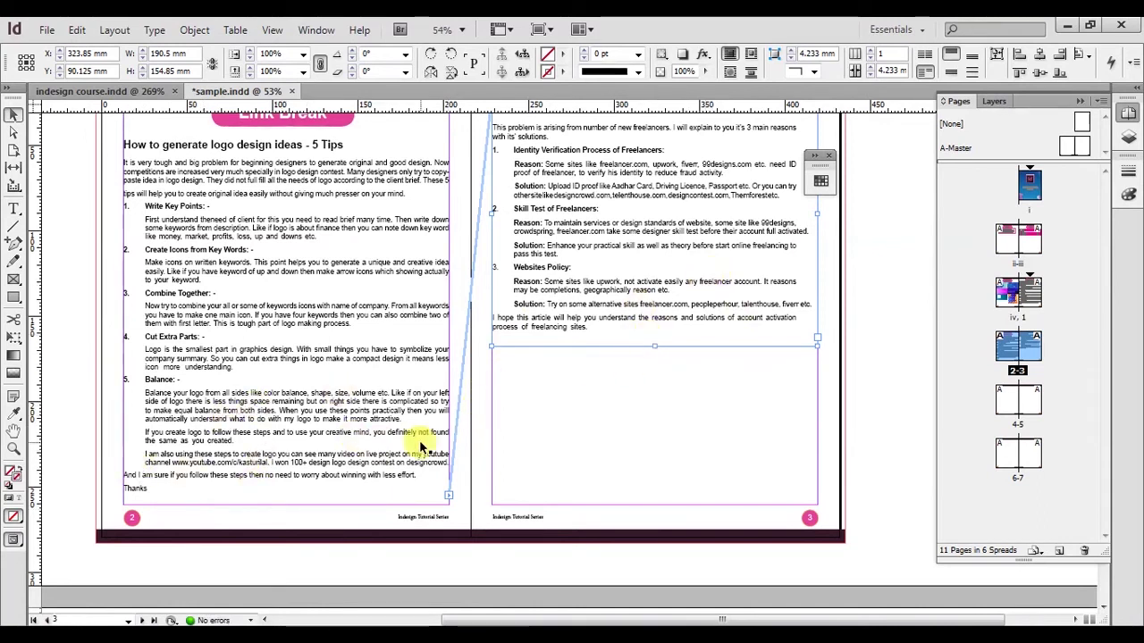
scroll(450, 311, up, 2)
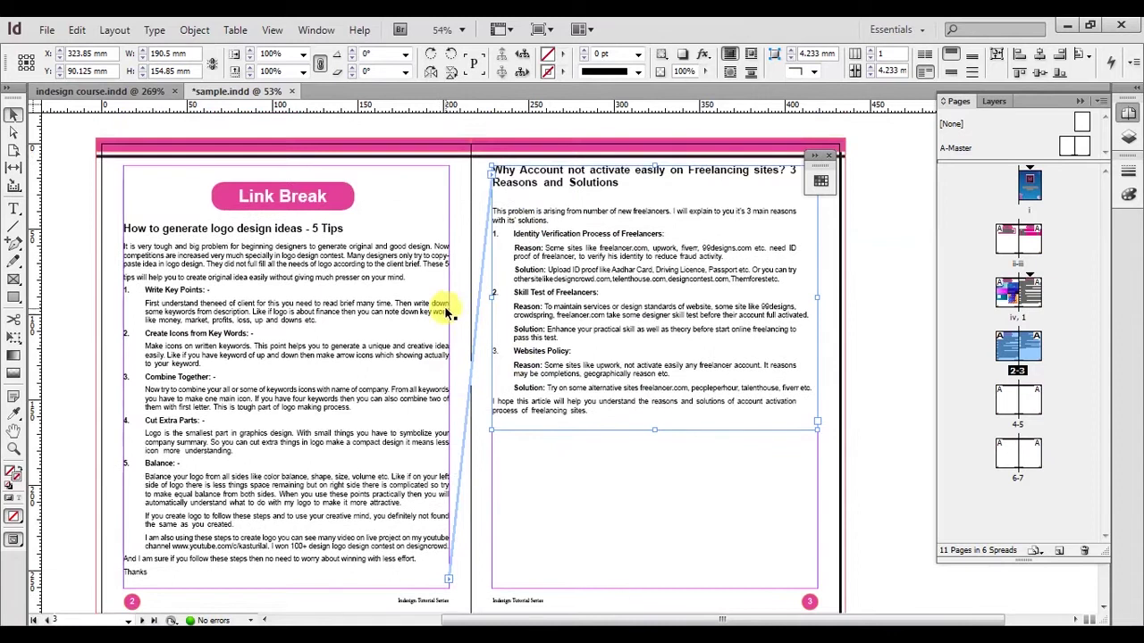
click(683, 531)
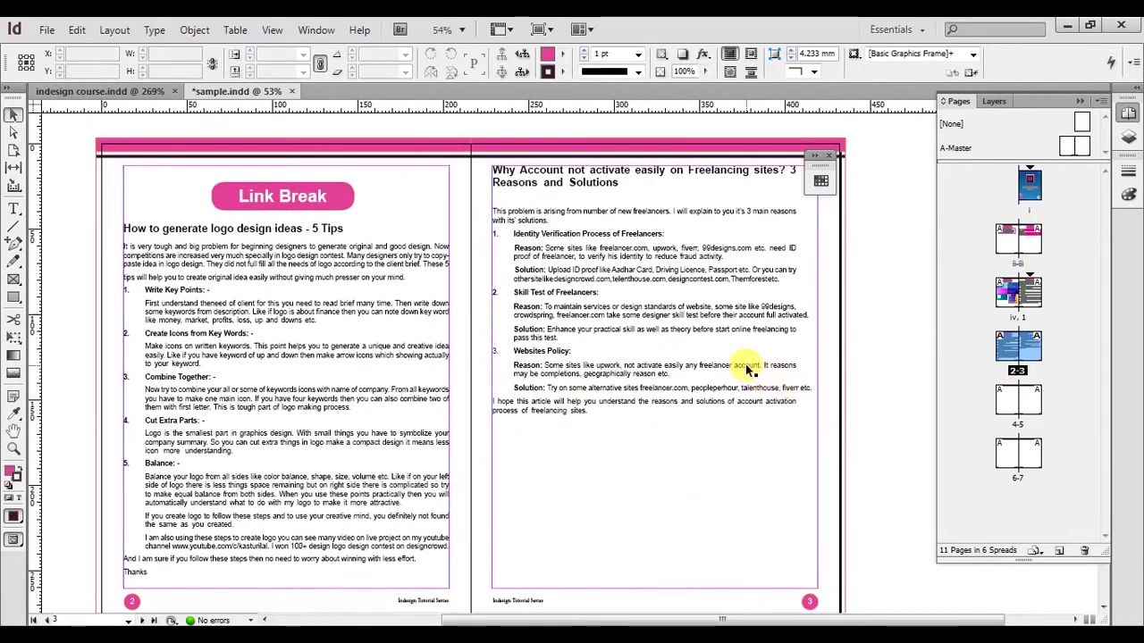
click(525, 357)
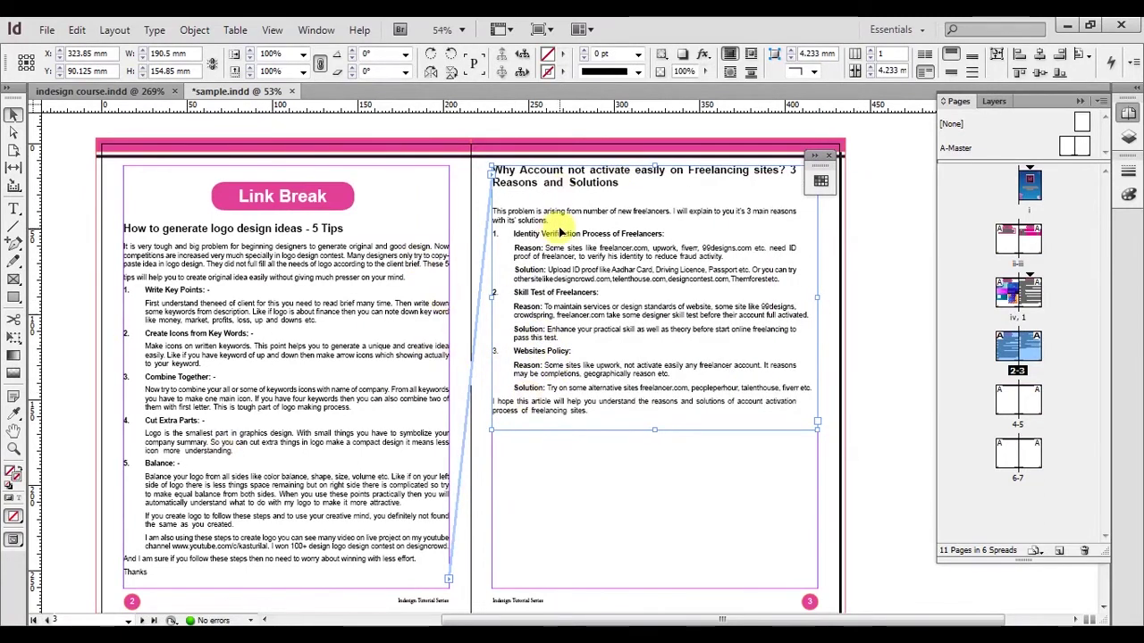
Move pages iii-iv after page i within the current document using the Move Pages command
scroll(556, 281, up, 10)
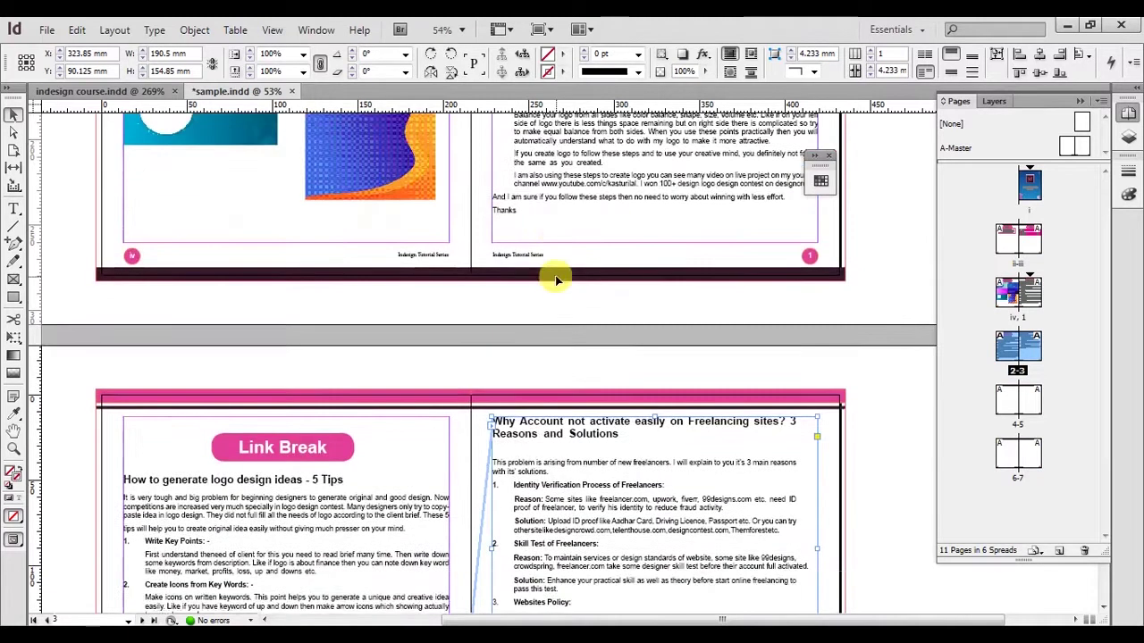
scroll(555, 281, up, 2)
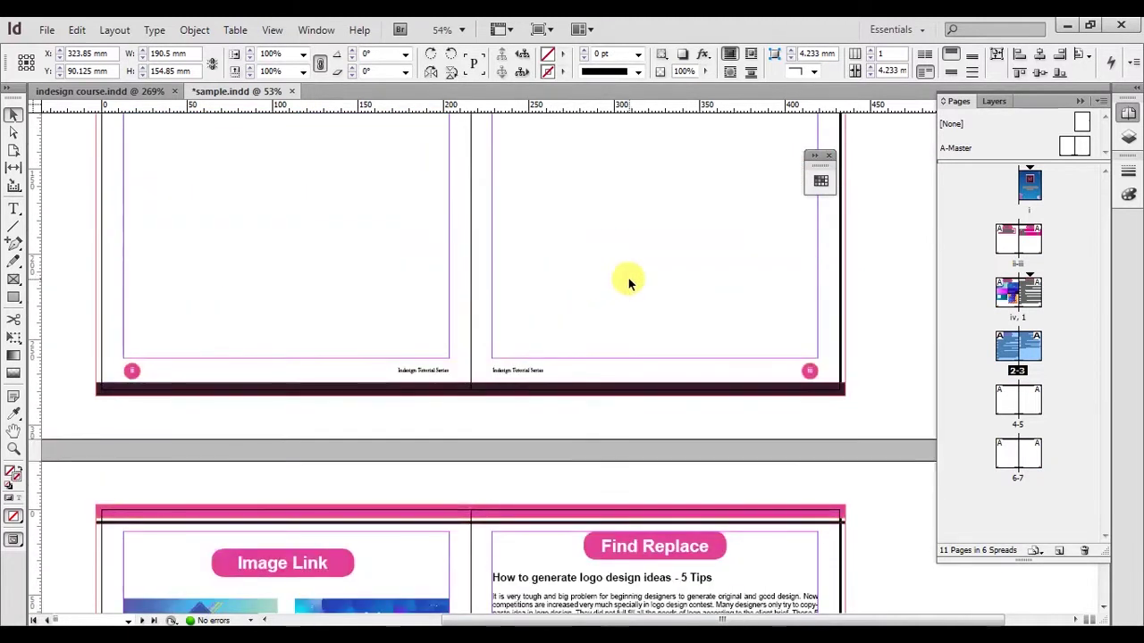
click(1101, 100)
click(934, 123)
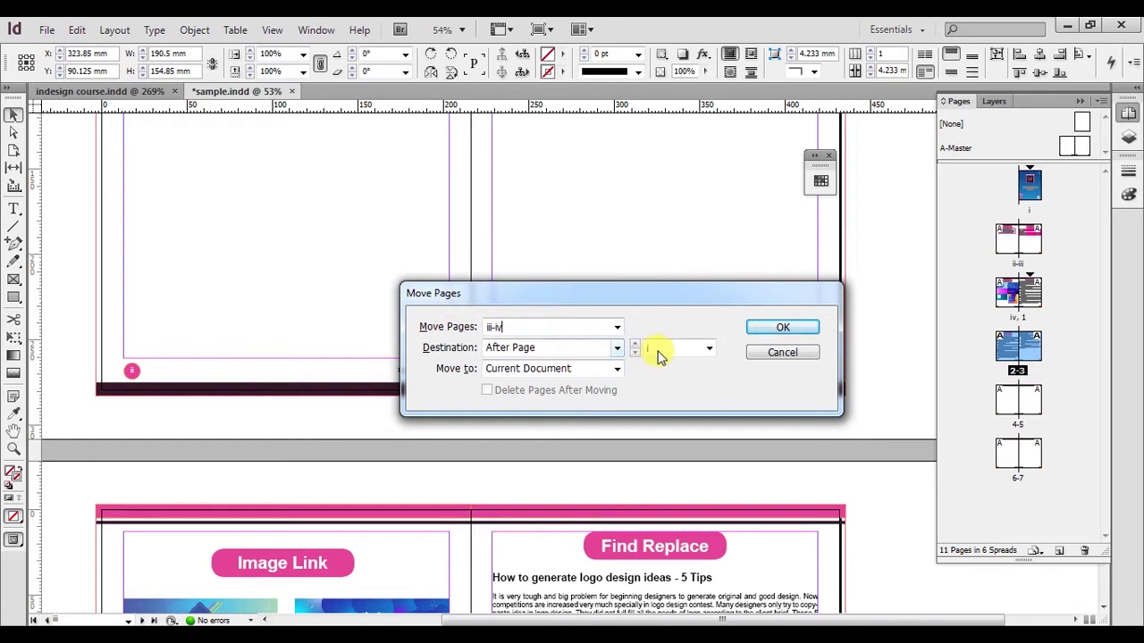
click(795, 328)
scroll(617, 264, up, 5)
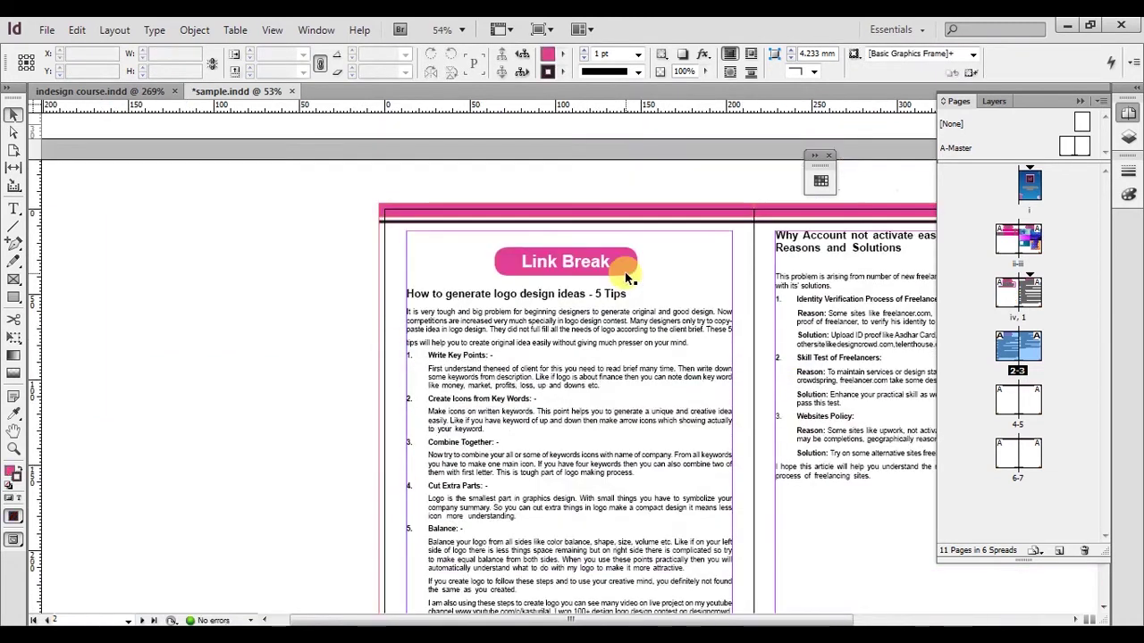
Review the reordered spreads, comparing the Table and Image Link spread with the TOPIC and Find Replace spread that follows it
scroll(612, 263, up, 15)
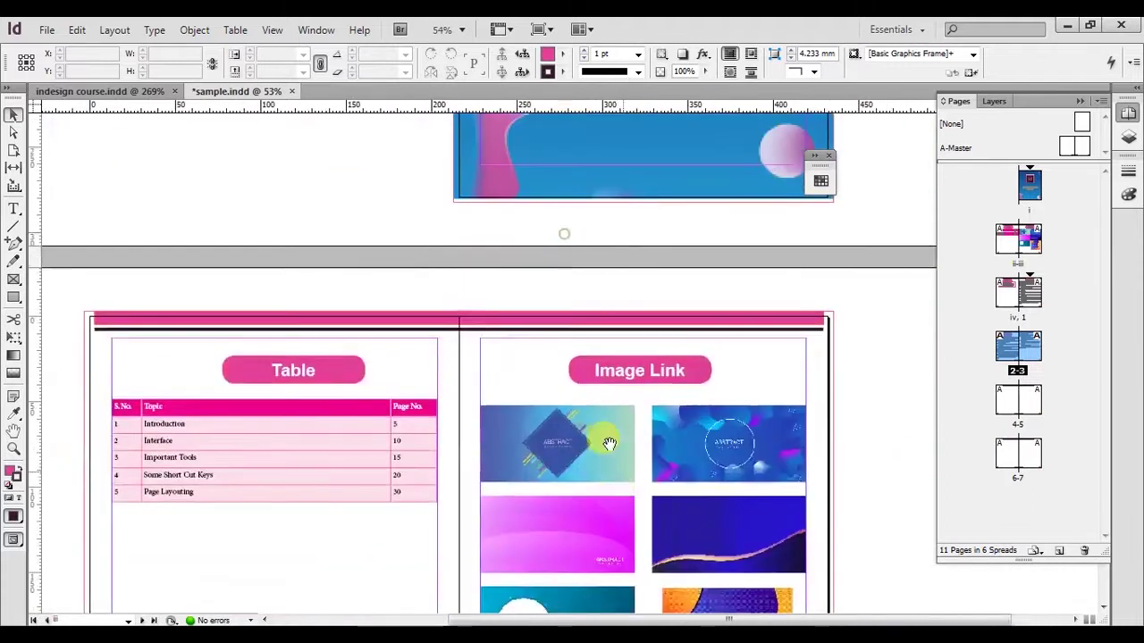
scroll(581, 417, down, 5)
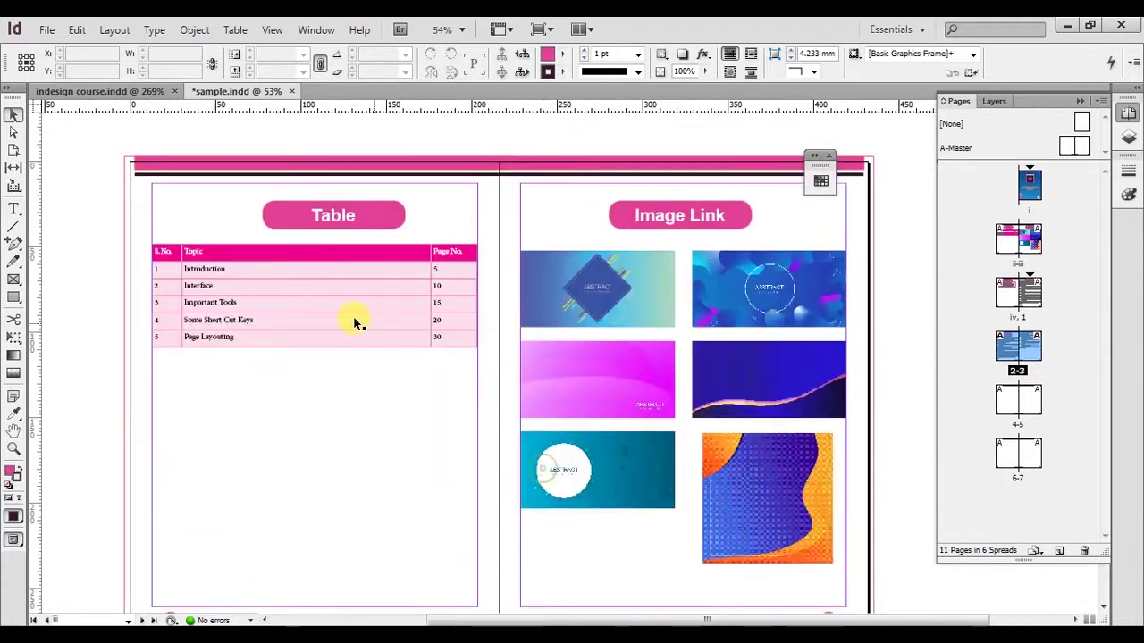
scroll(619, 308, down, 5)
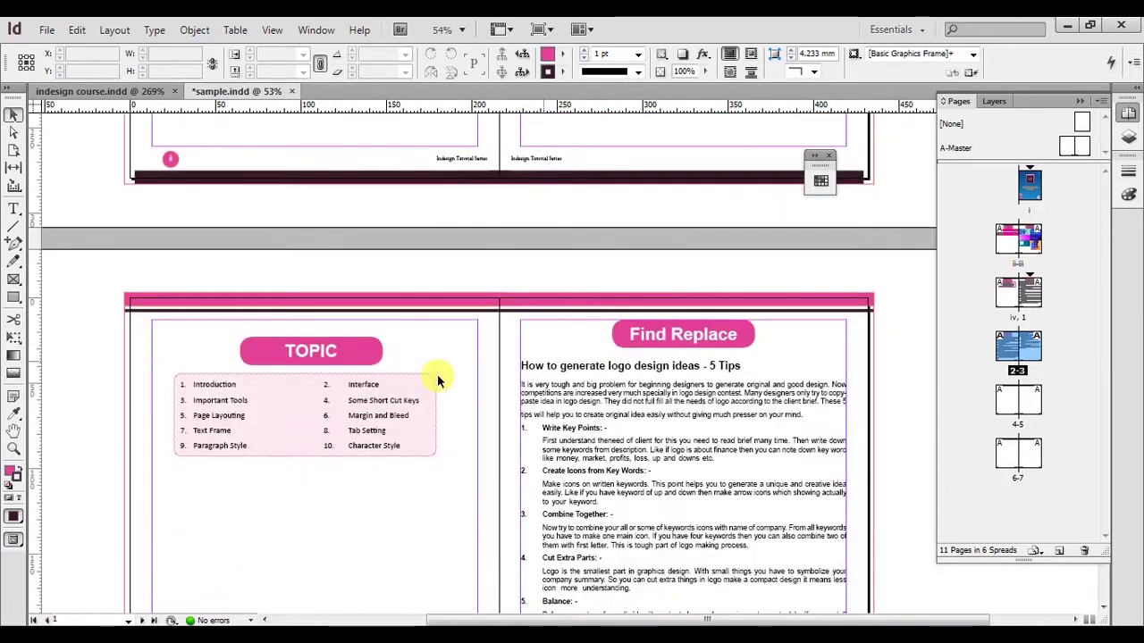
scroll(360, 401, up, 1)
scroll(357, 404, down, 2)
scroll(358, 397, up, 4)
Inspect how the pink header bar aligns with the page and bleed edges at the outer corner of the Table page
key(z)
drag(100, 279, 952, 374)
scroll(437, 376, up, 8)
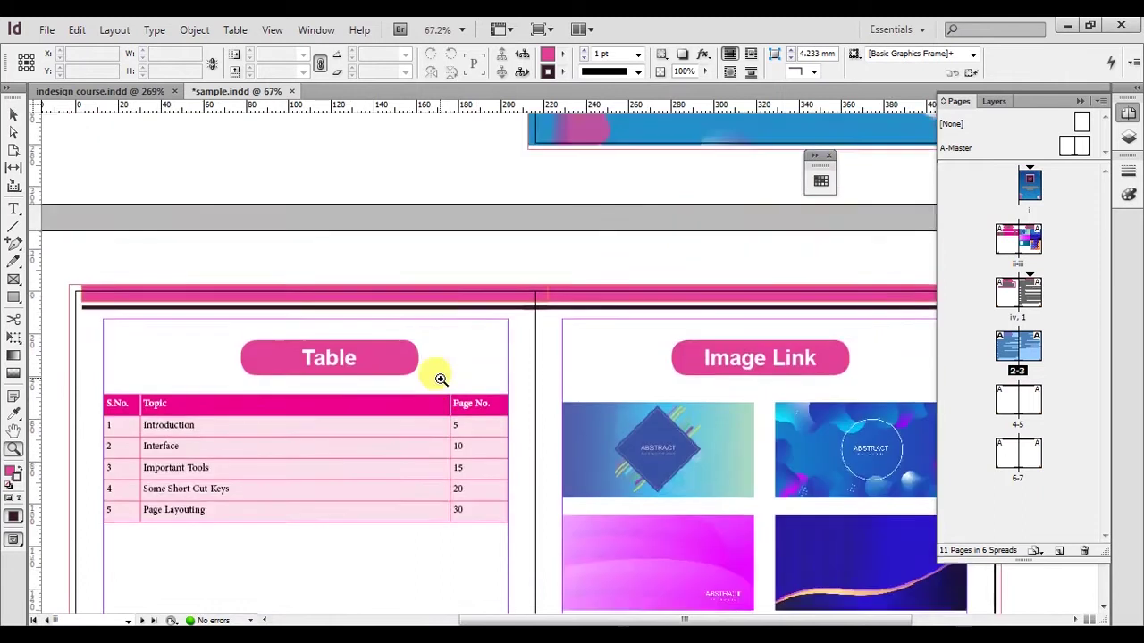
scroll(439, 379, down, 2)
drag(71, 183, 175, 304)
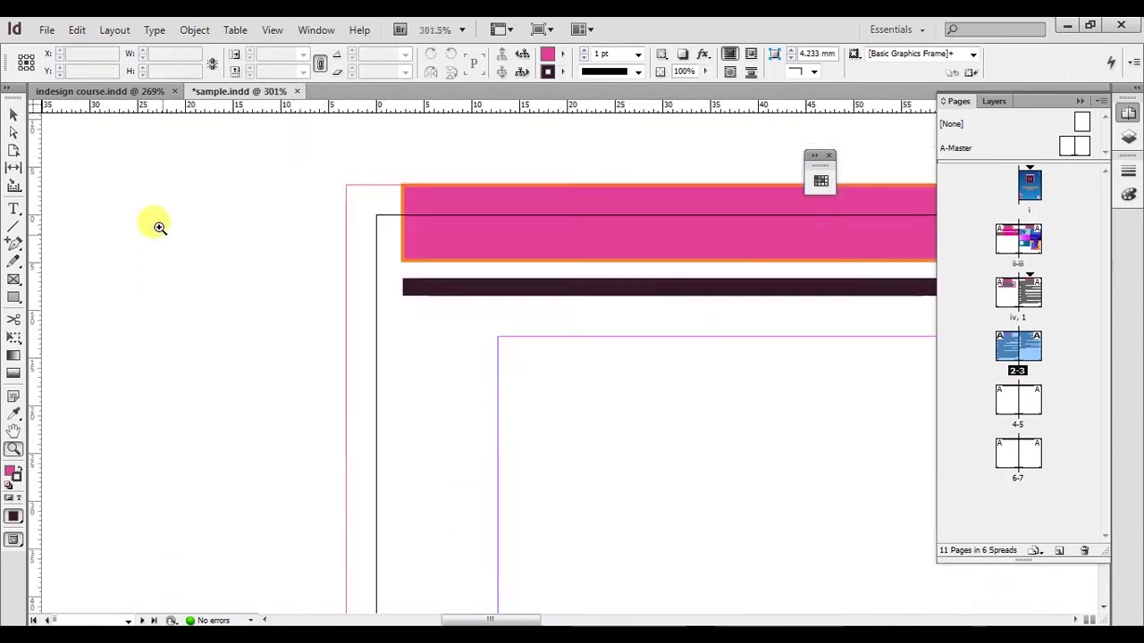
key(ctrl+minus)
scroll(396, 263, right, 1)
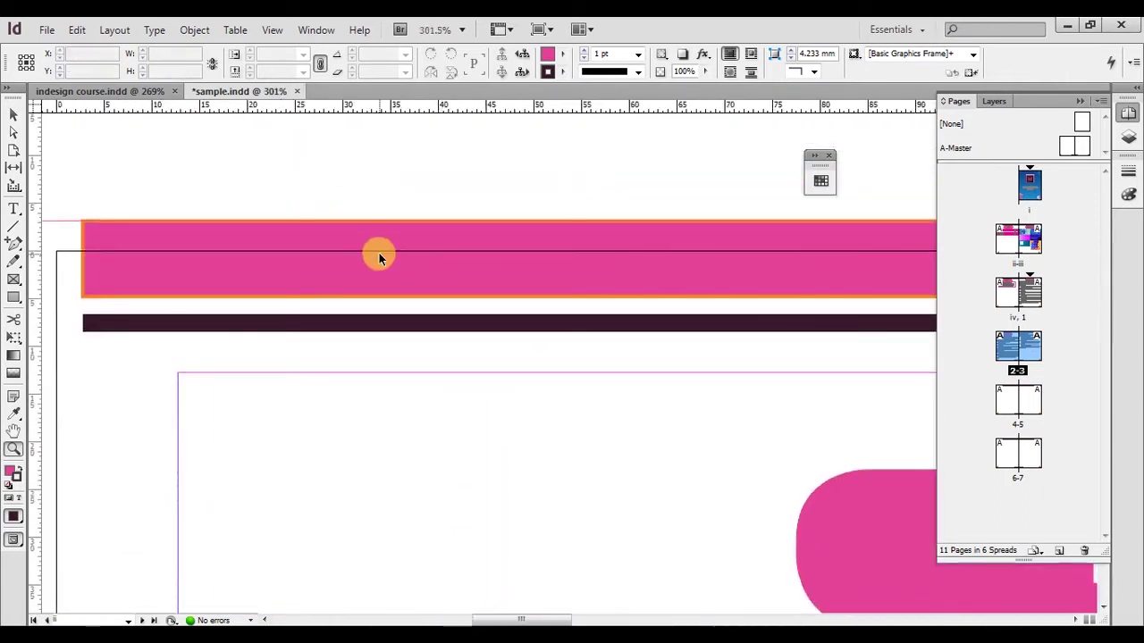
key(ctrl+alt+0)
drag(792, 268, 511, 243)
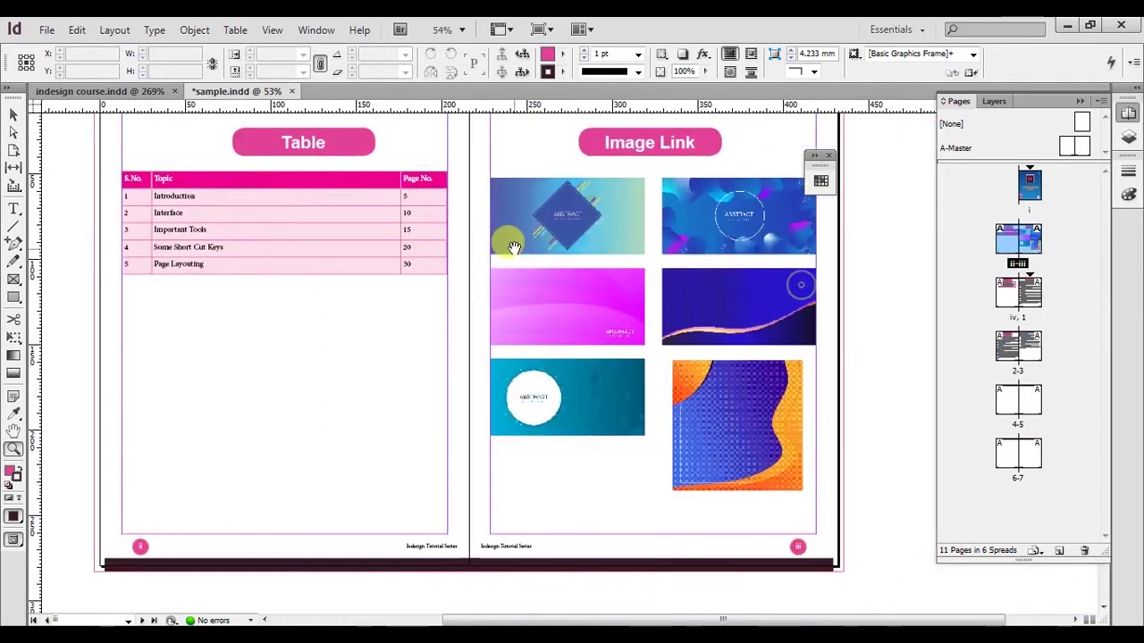
Check the header and footer bars on the TOPIC and Find Replace spread and the start of the Link Break spread
scroll(512, 246, down, 4)
scroll(516, 251, down, 3)
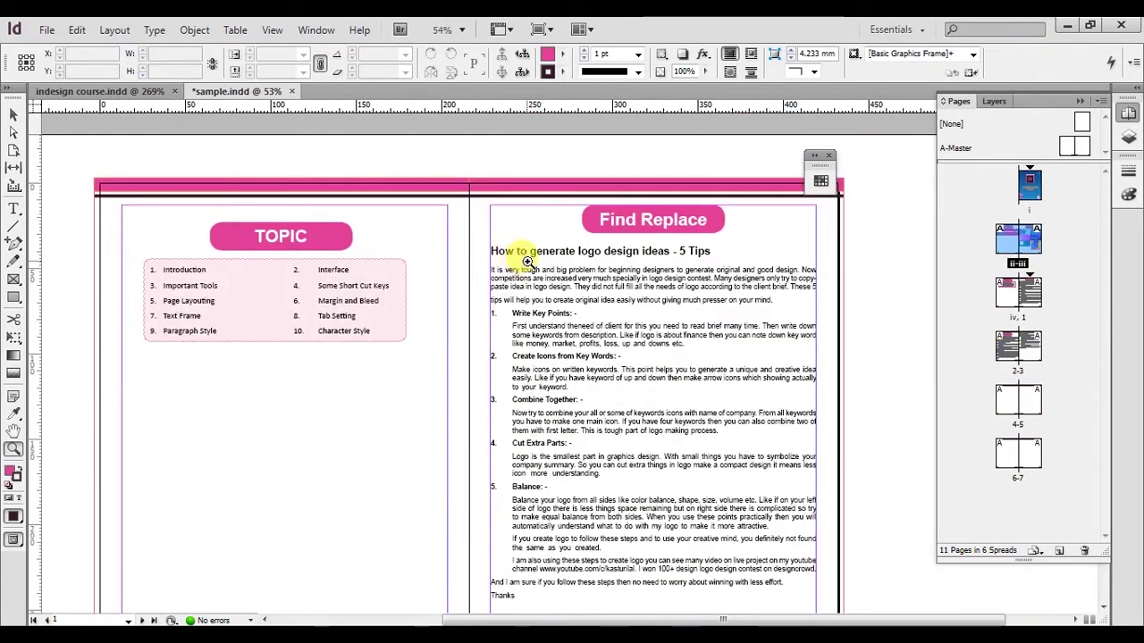
scroll(416, 256, up, 1)
scroll(417, 256, down, 4)
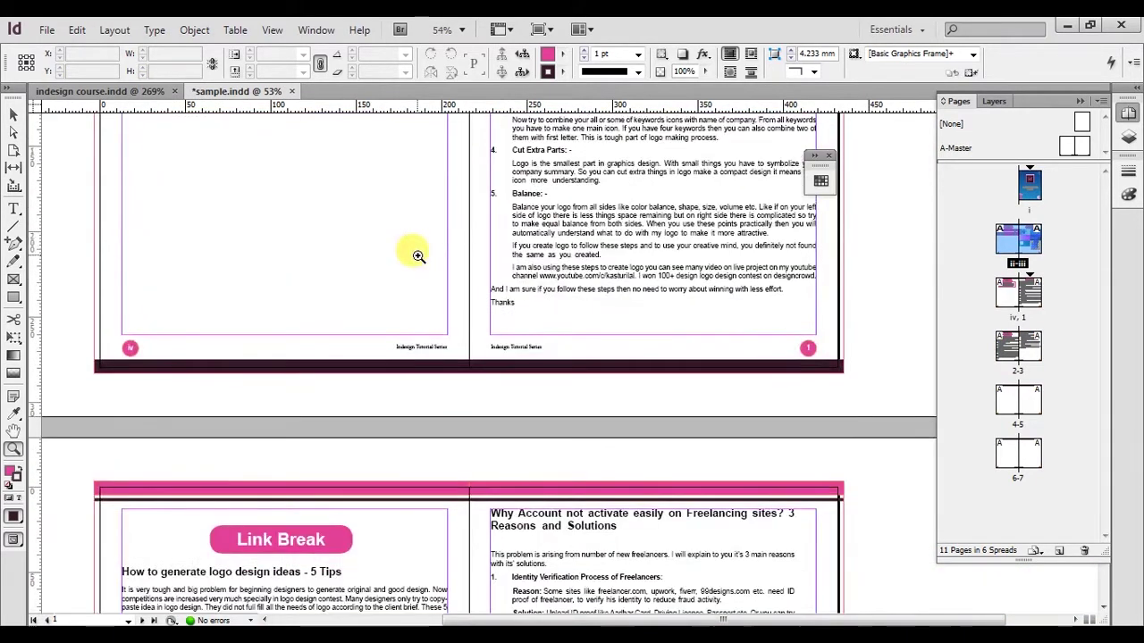
scroll(417, 256, down, 1)
scroll(417, 254, up, 4)
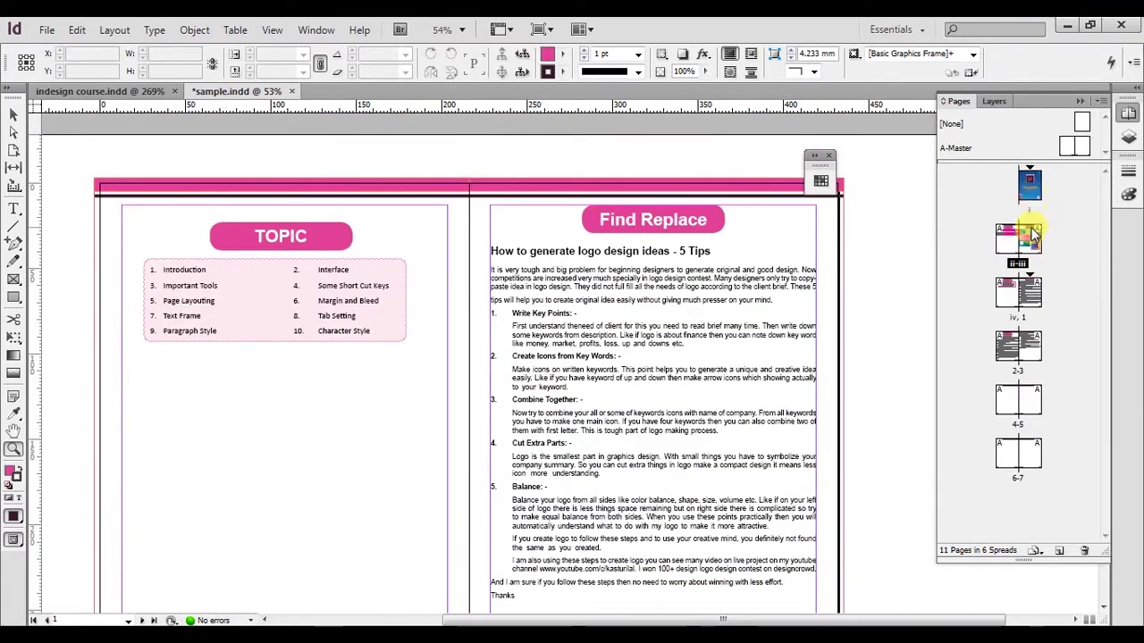
click(1071, 152)
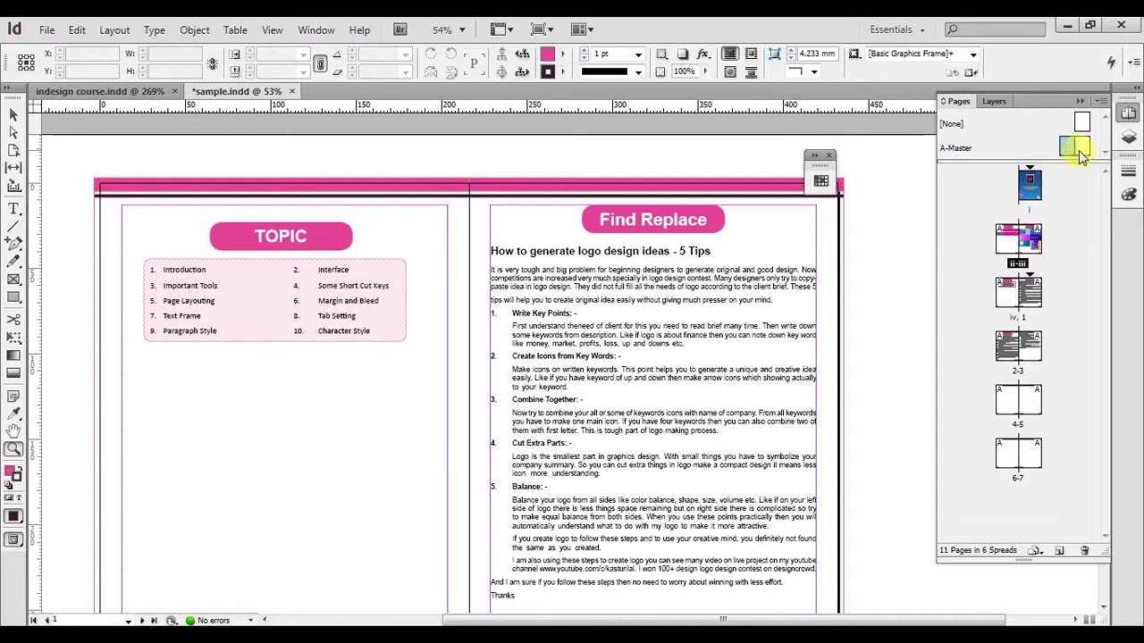
right_click(1082, 155)
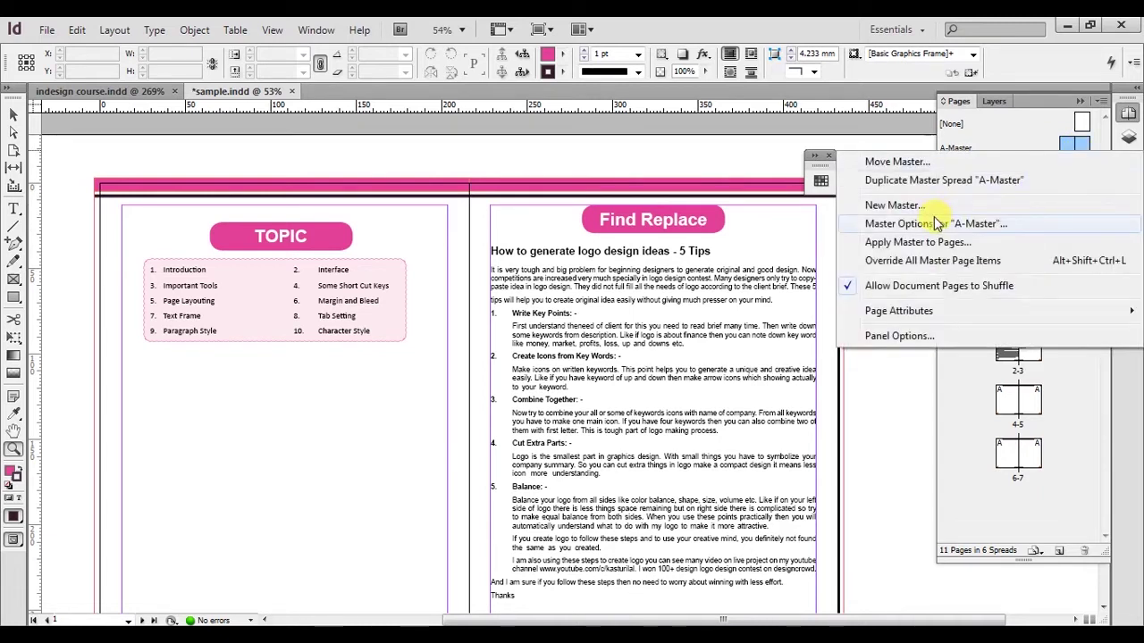
click(1055, 373)
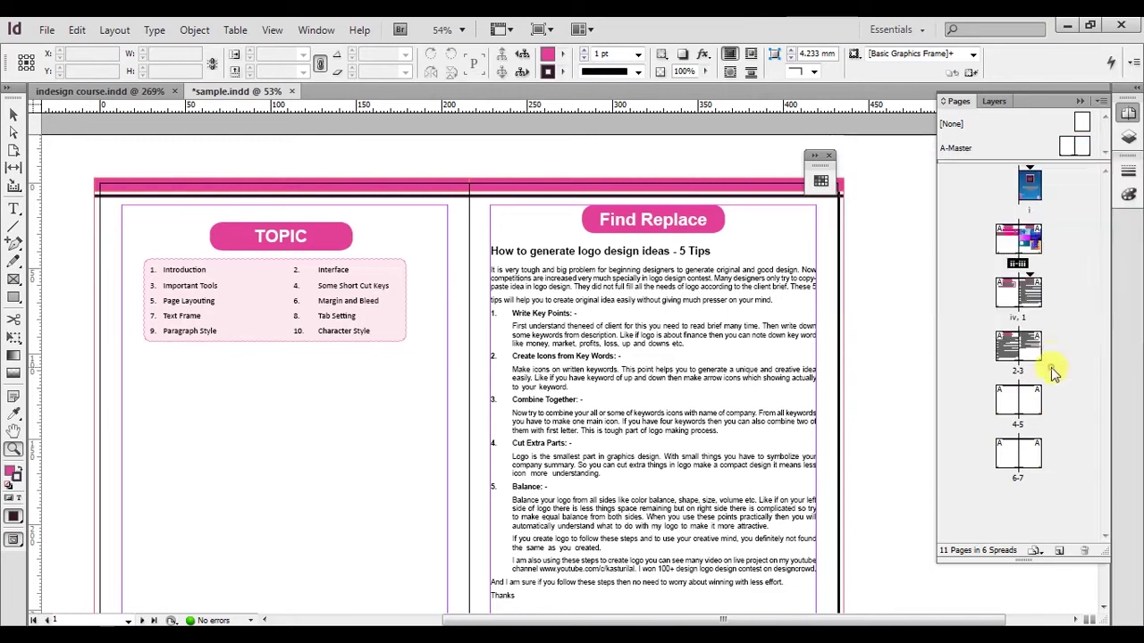
Apply A-Master to all pages, using the master page size for every page with a size conflict
right_click(1034, 239)
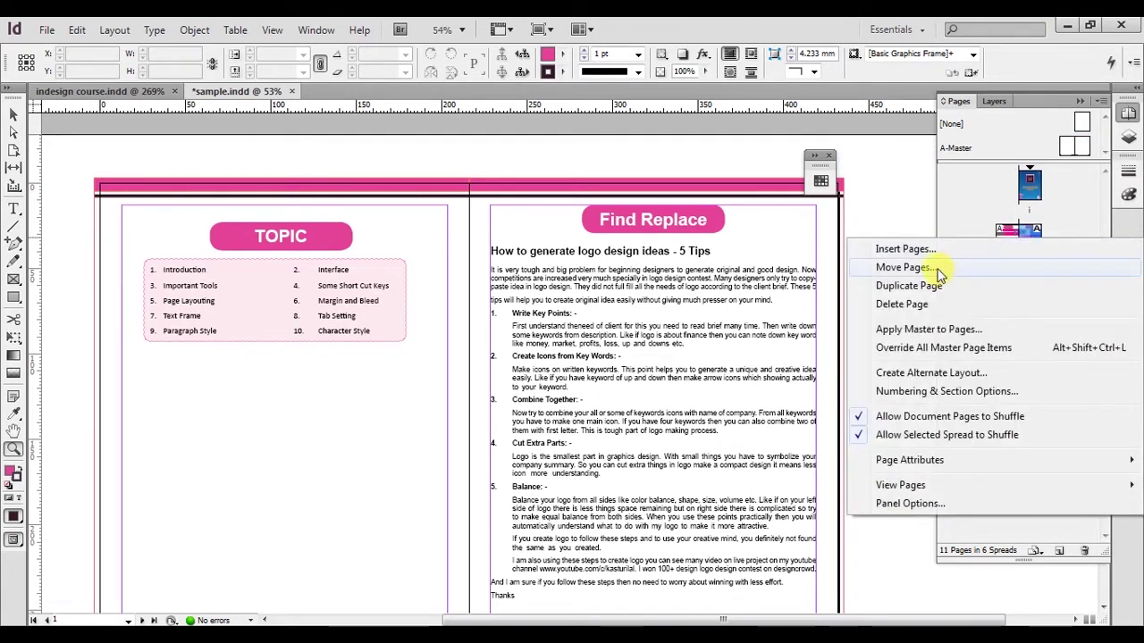
click(937, 330)
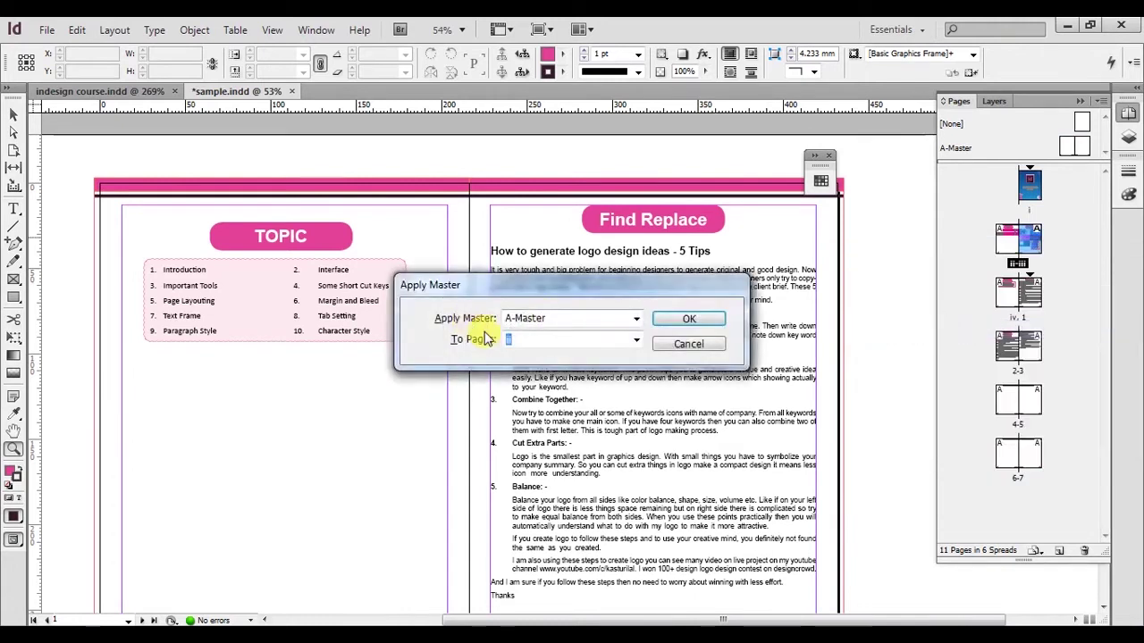
click(637, 340)
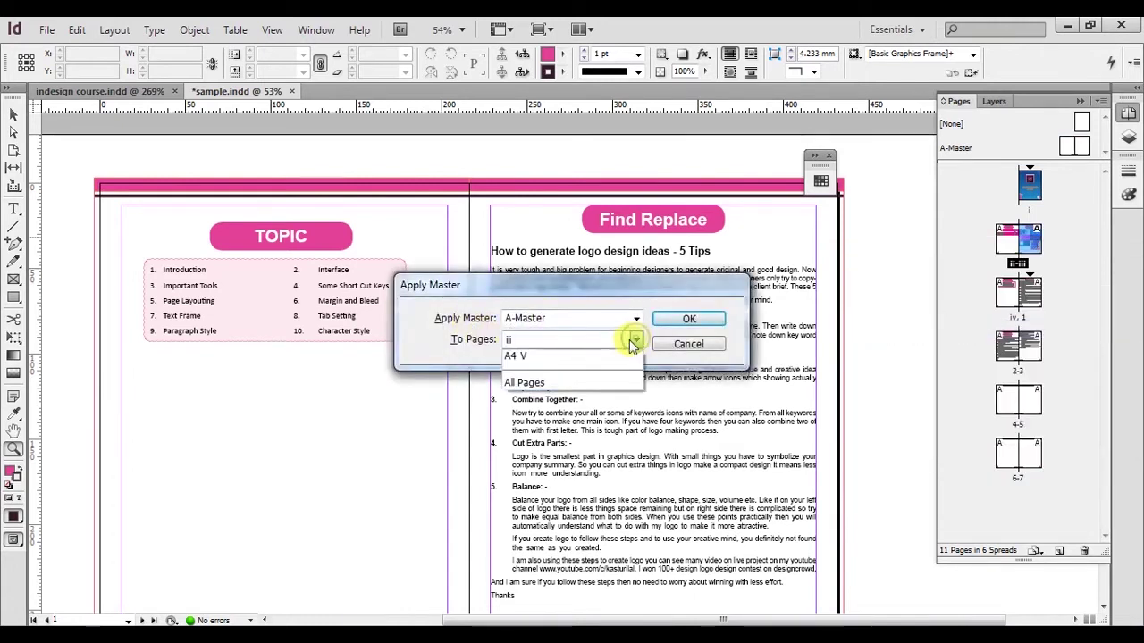
click(540, 383)
click(684, 322)
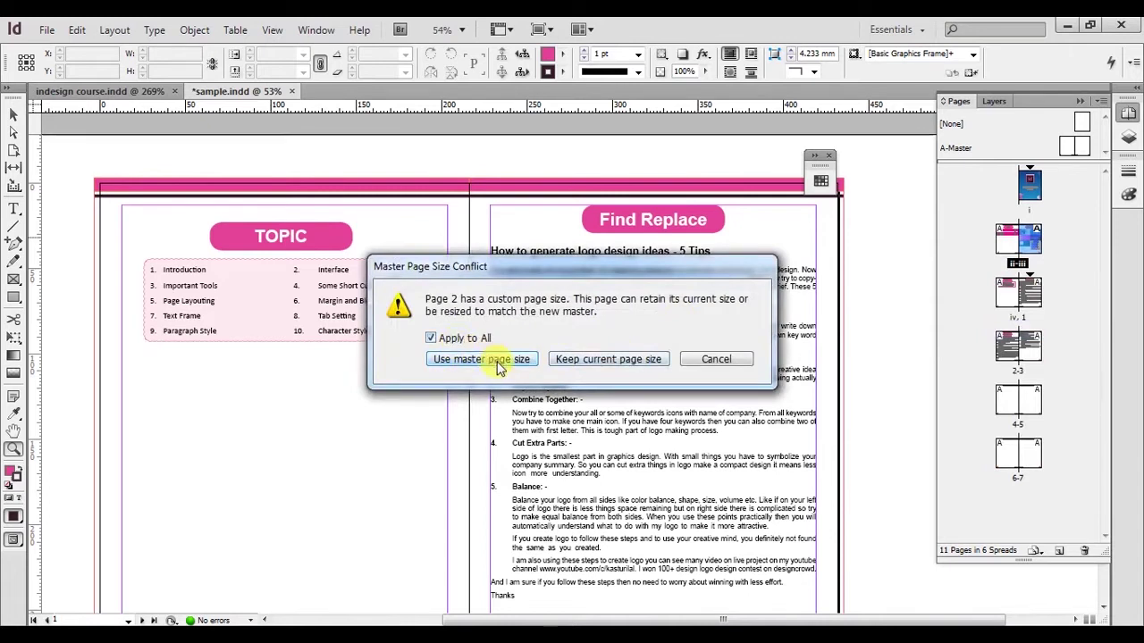
click(499, 360)
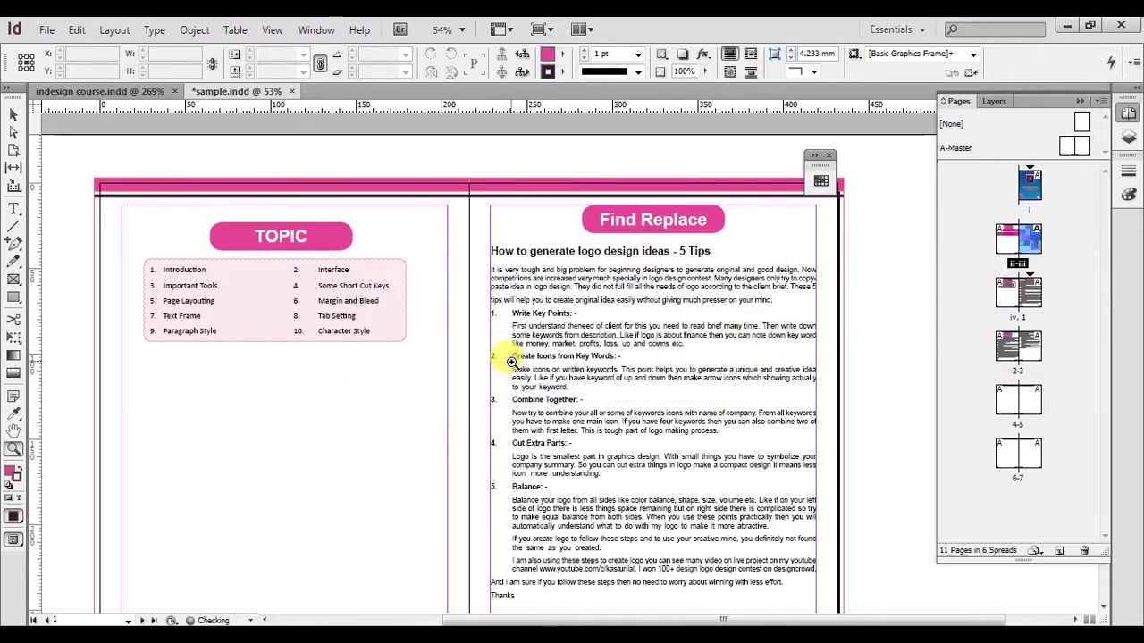
Review the spreads from the cover page through the Link Break spread with A-Master applied
scroll(511, 362, up, 10)
scroll(511, 362, up, 8)
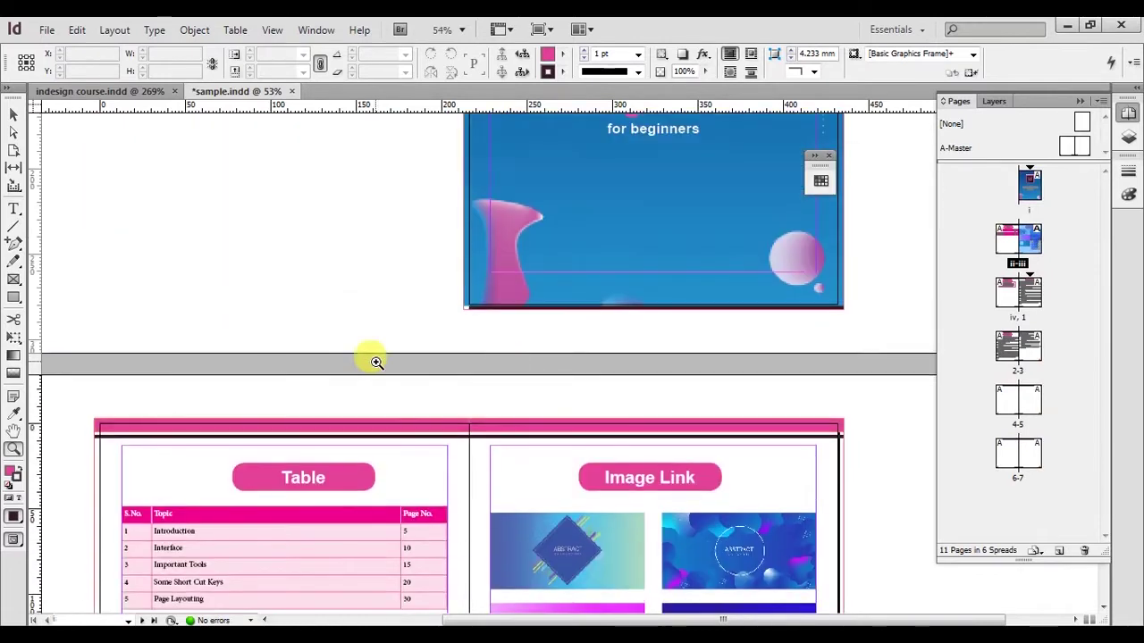
scroll(376, 362, down, 12)
scroll(375, 362, down, 12)
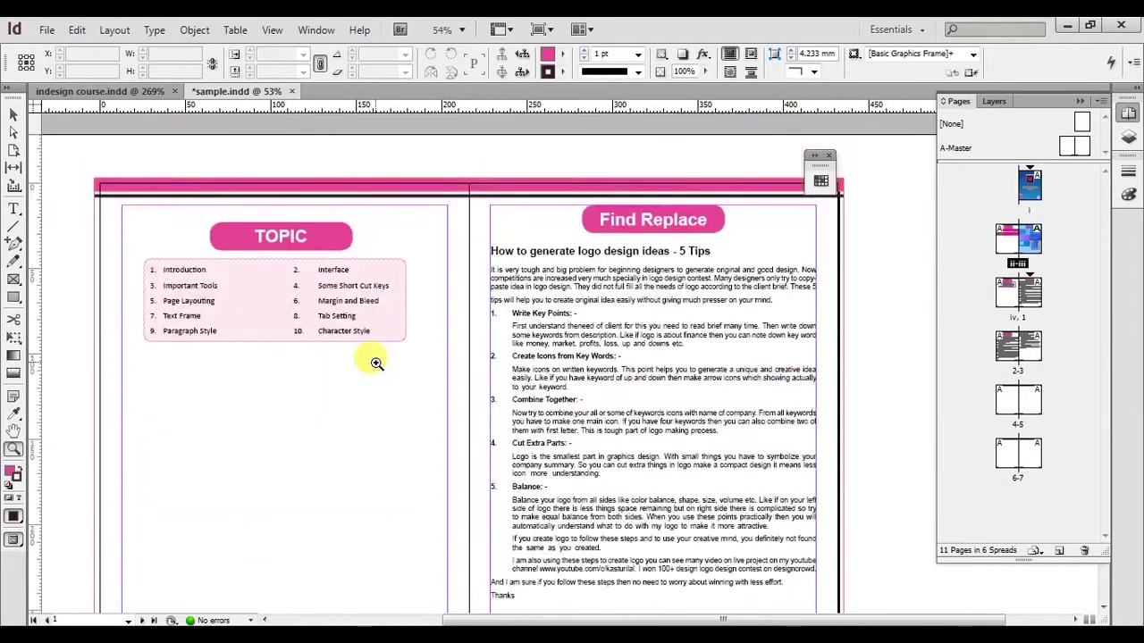
scroll(376, 362, down, 6)
scroll(375, 361, up, 6)
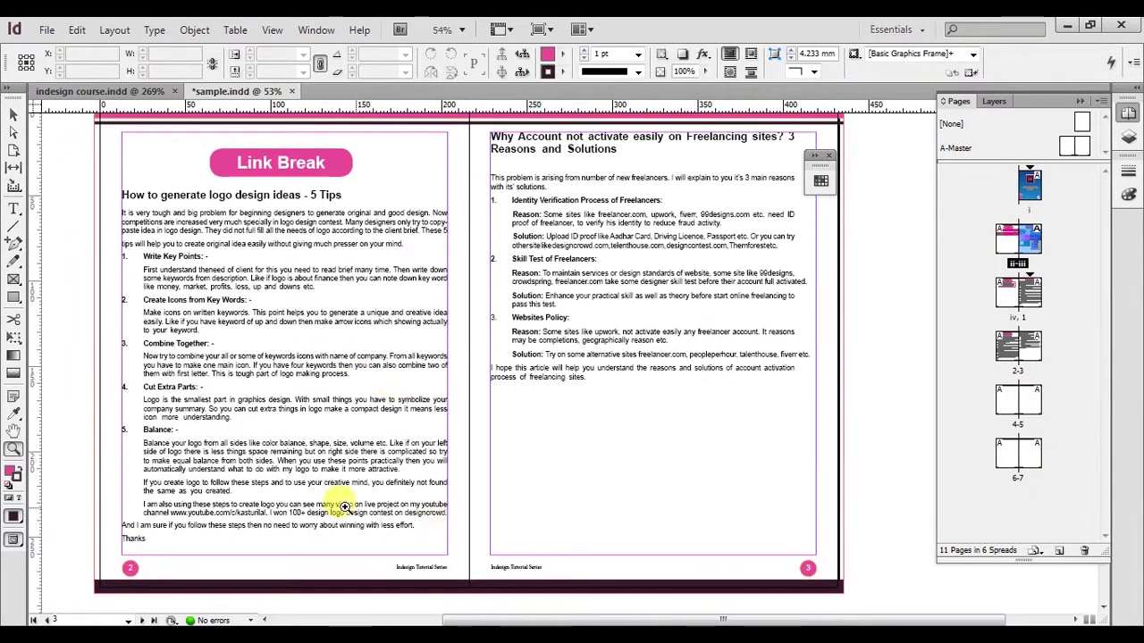
scroll(339, 500, down, 3)
Inspect the page numbers and footer text at the bottom of pages 2 and 3 on the Link Break spread
click(562, 459)
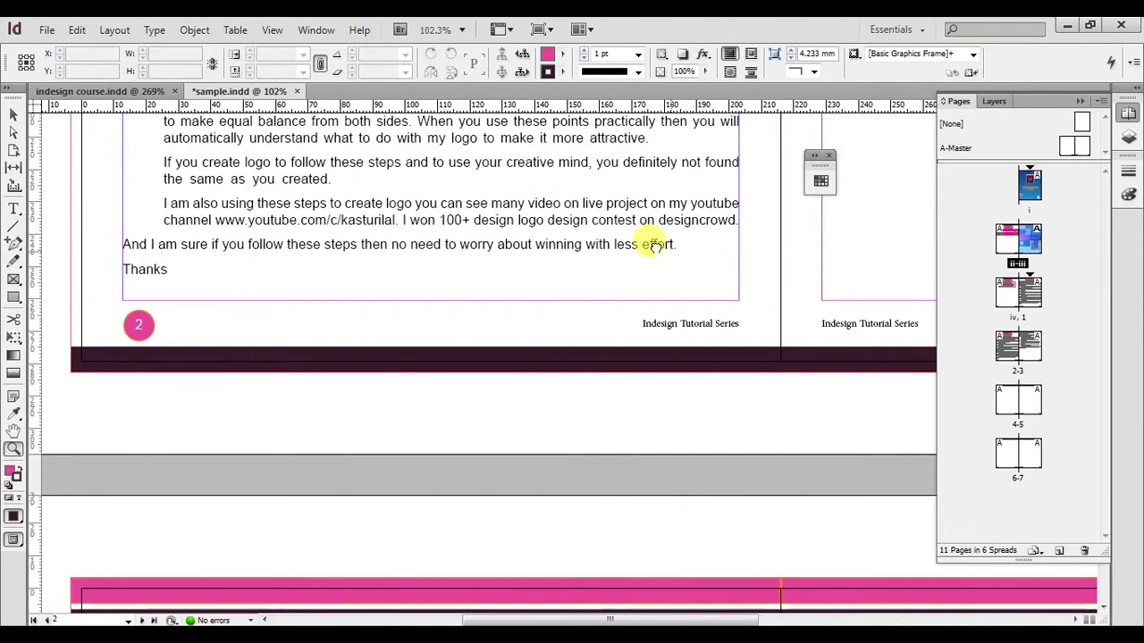
drag(653, 243, 518, 242)
drag(700, 266, 559, 295)
drag(667, 323, 518, 361)
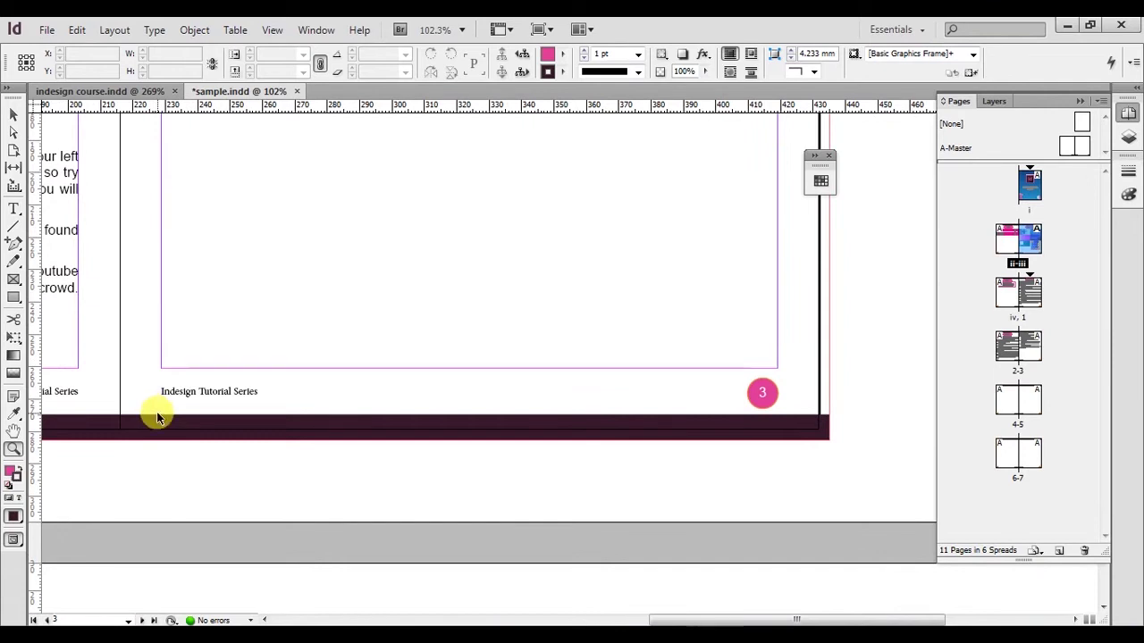
key(ctrl+alt+0)
drag(360, 344, 434, 362)
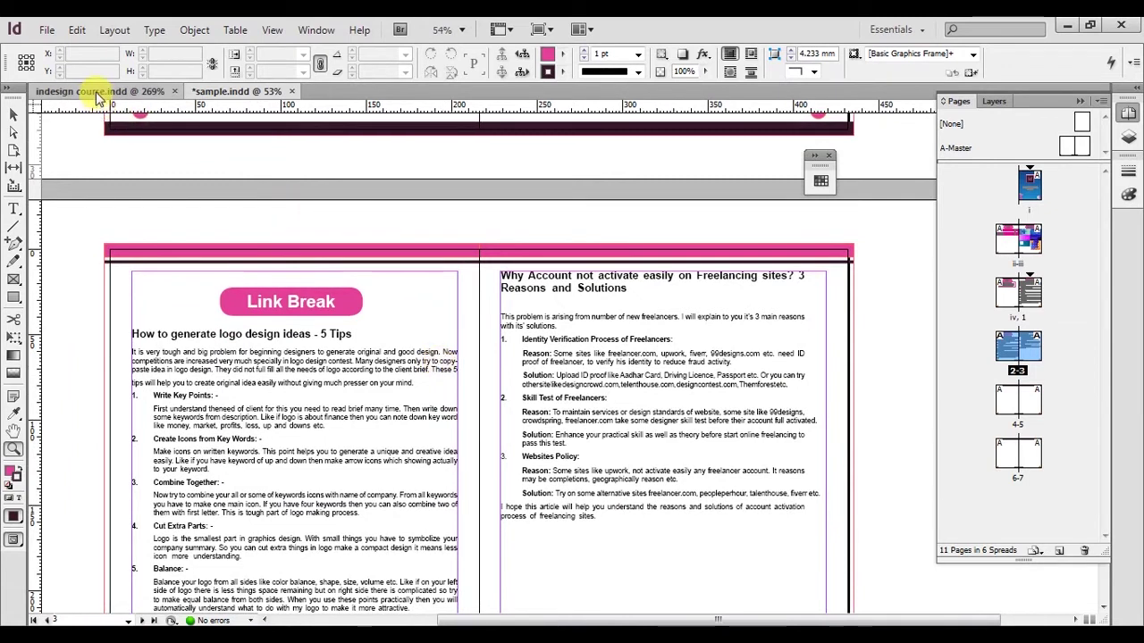
click(1101, 101)
click(863, 125)
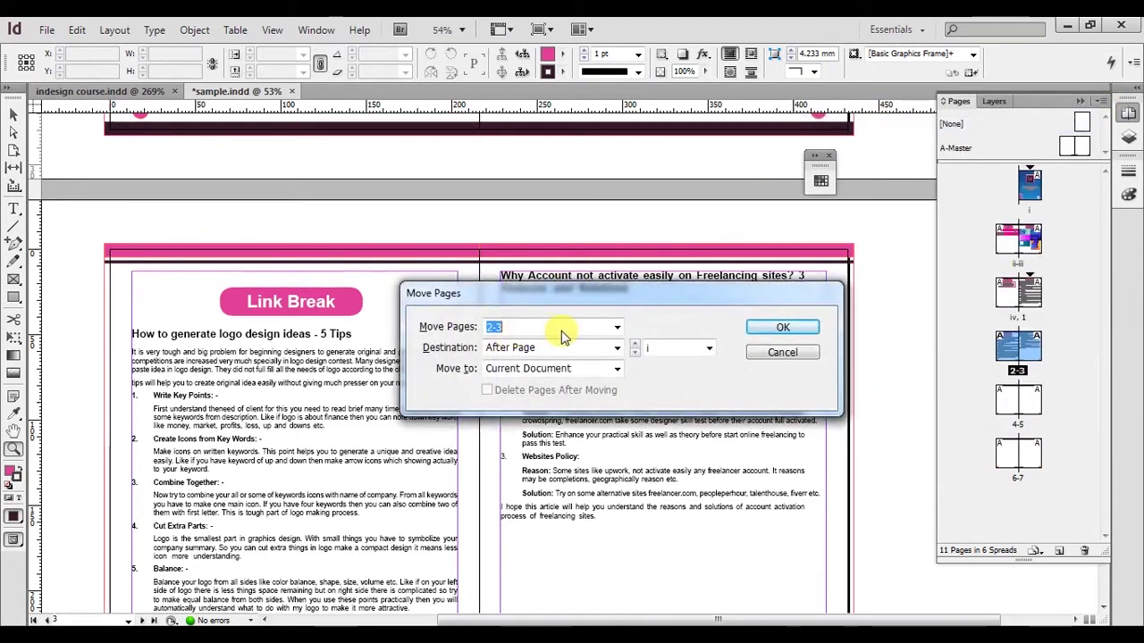
click(802, 357)
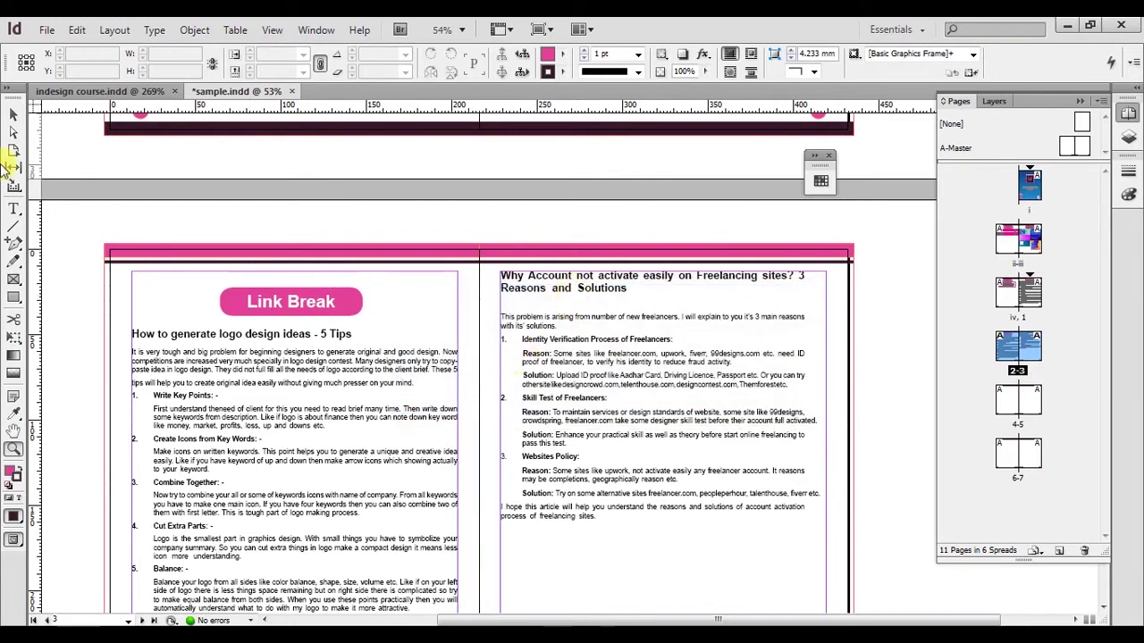
Show the thread from the page 2 Link Break text frame, and highlight the Hindi Font Issue topic in indesign course.indd
click(14, 116)
click(394, 362)
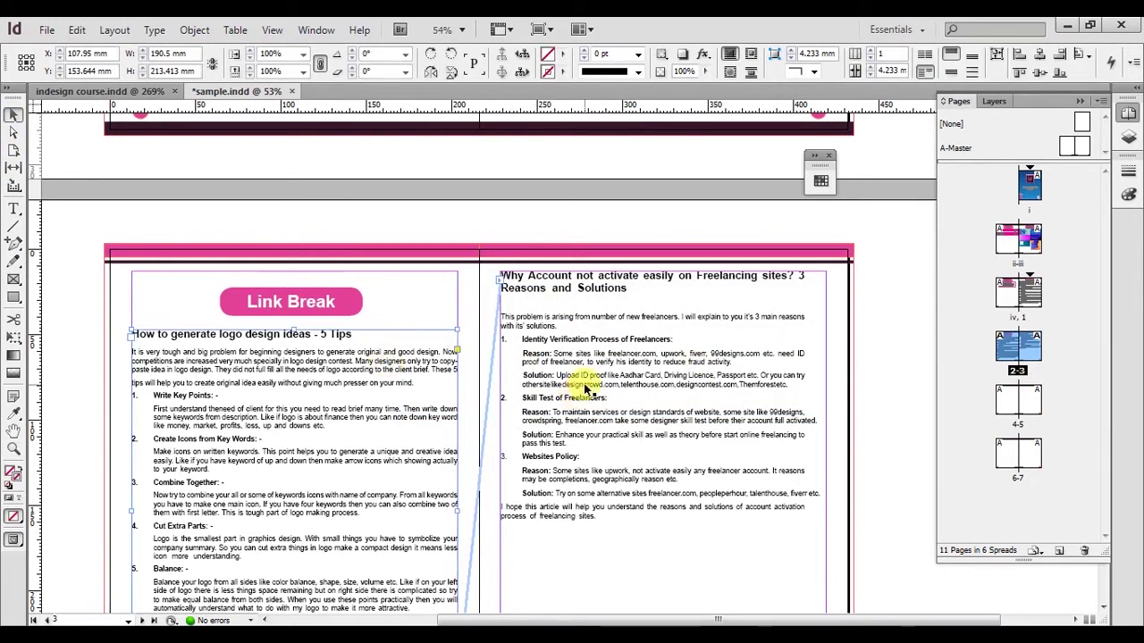
click(89, 92)
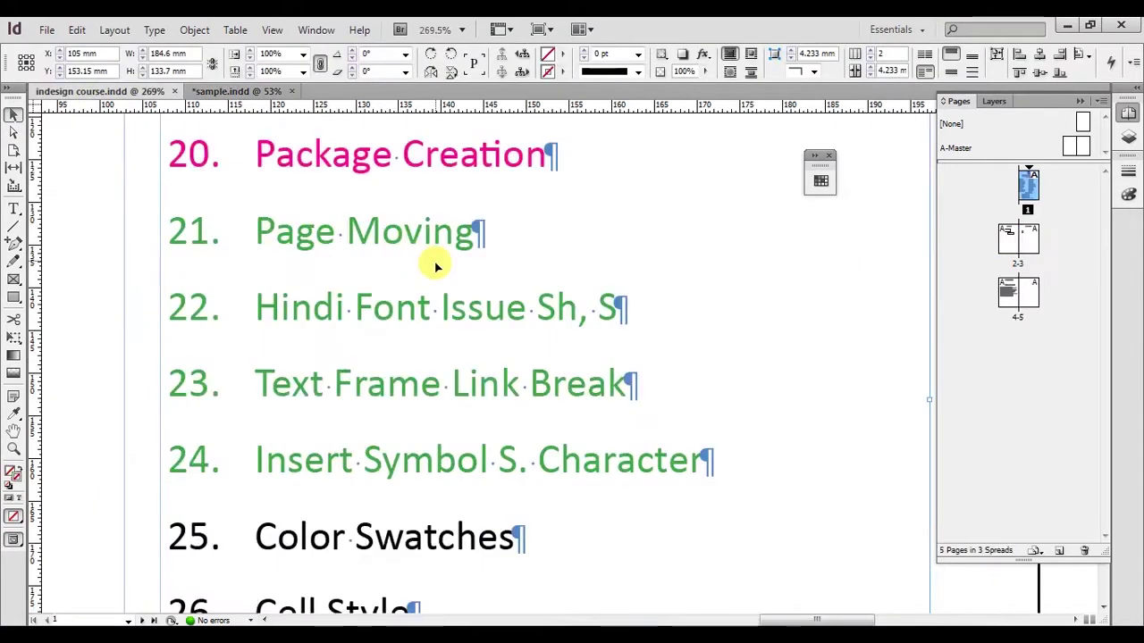
double_click(305, 313)
drag(255, 304, 595, 308)
Return to sample.indd and draw a text frame about 148 mm wide and 46 mm high in the empty lower area of page 3
click(217, 93)
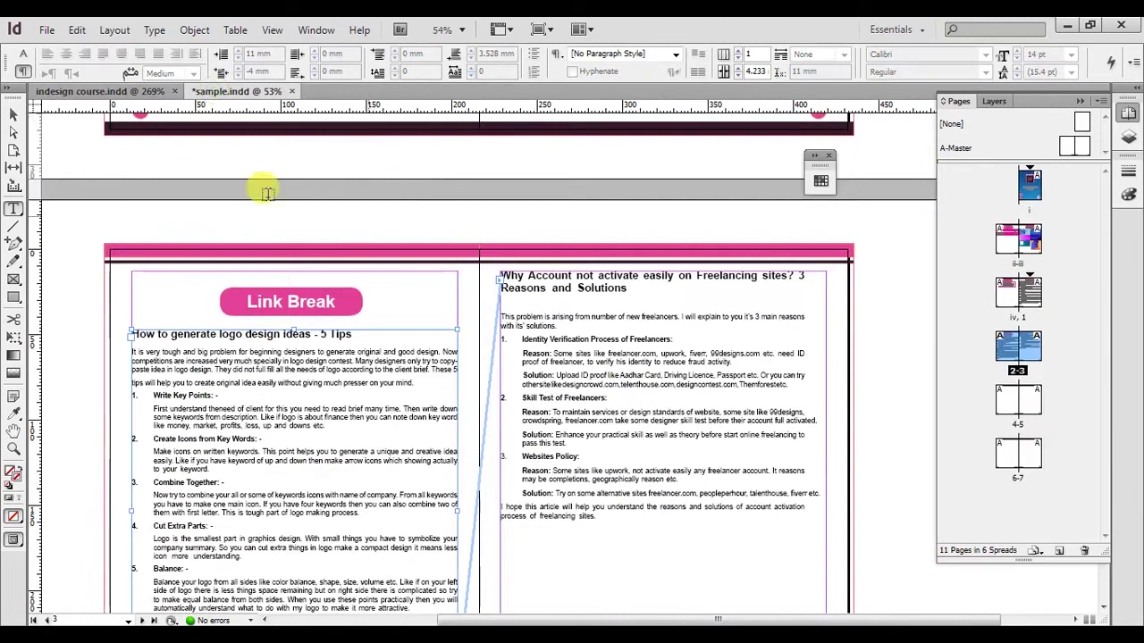
click(14, 115)
scroll(462, 267, down, 5)
key(z)
drag(492, 171, 864, 289)
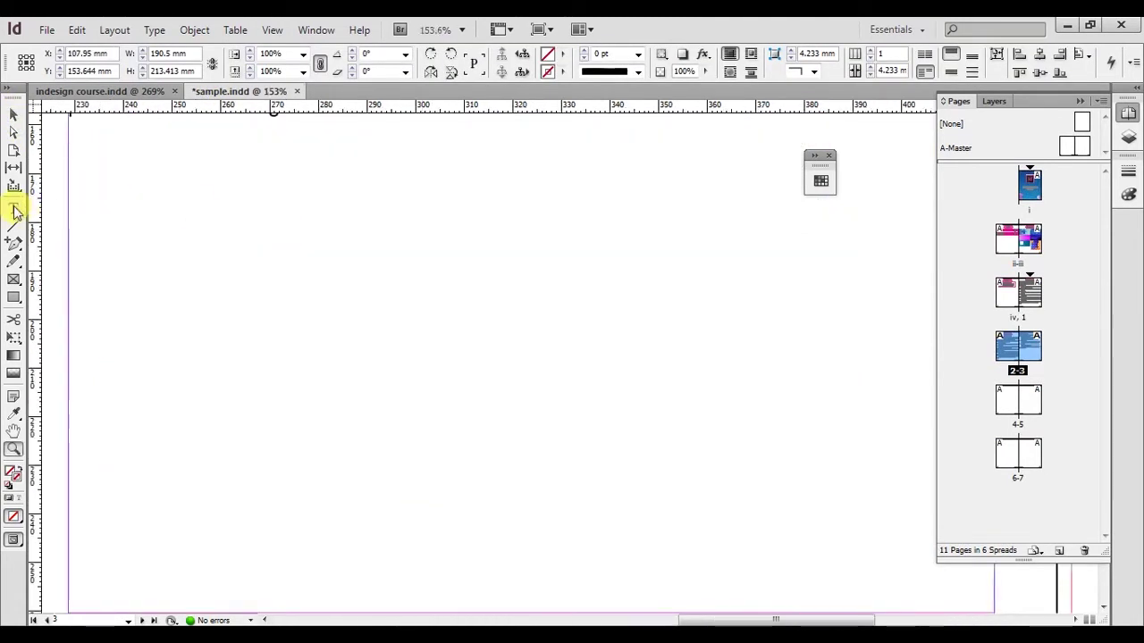
click(14, 211)
drag(145, 304, 864, 528)
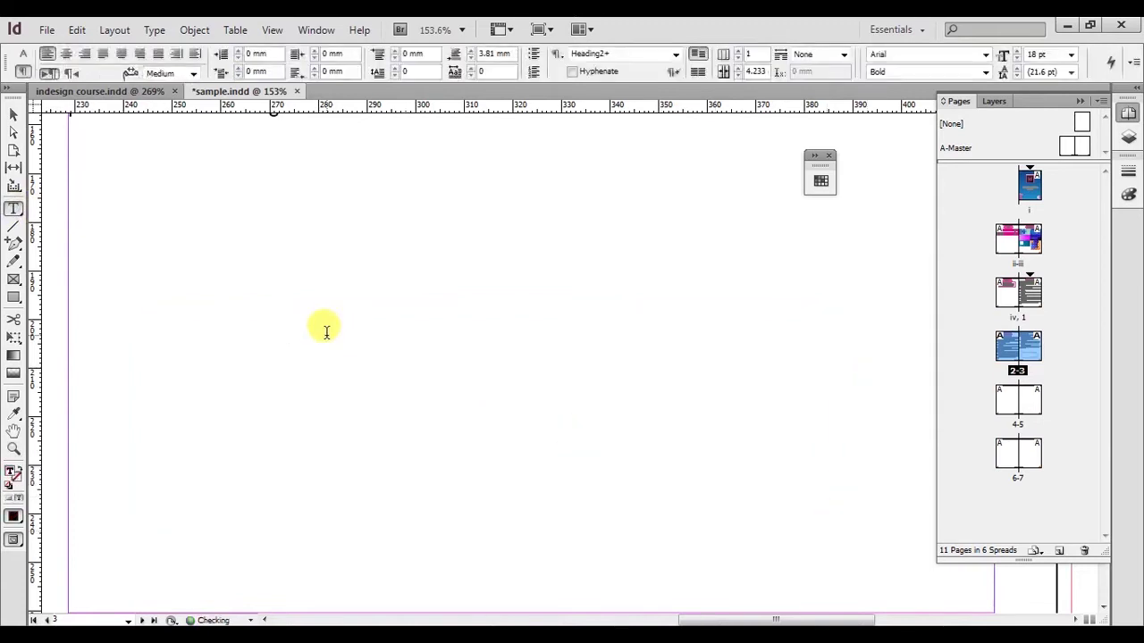
Set the font to Walkman-Chanakya-905 and enter dk as sample Hindi text in the new frame
click(917, 55)
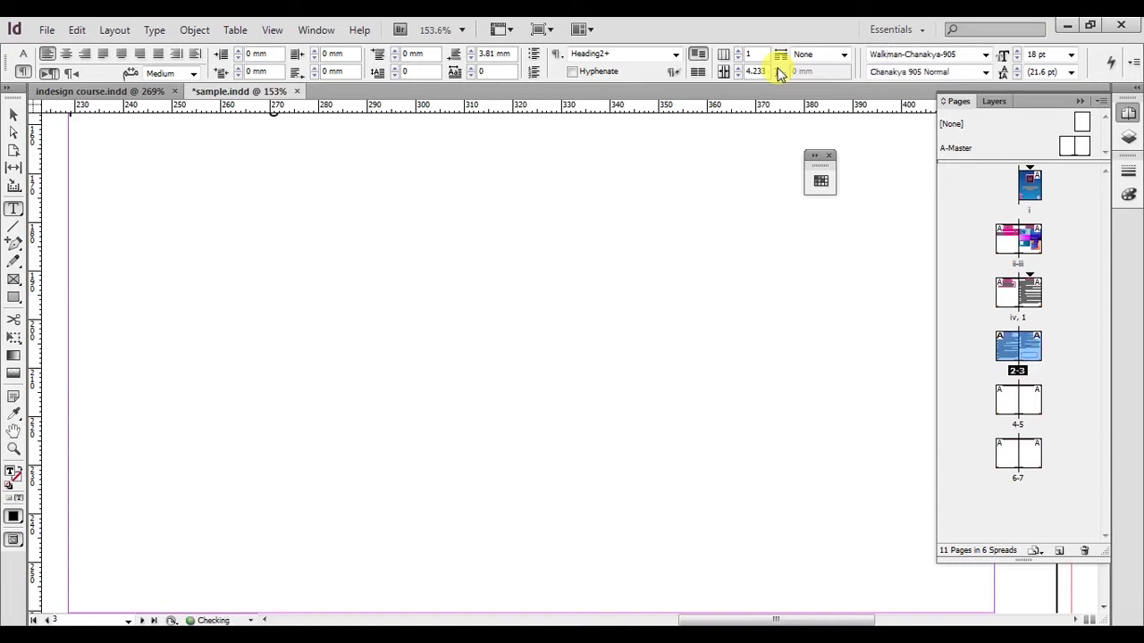
text(dk)
key(ctrl+a)
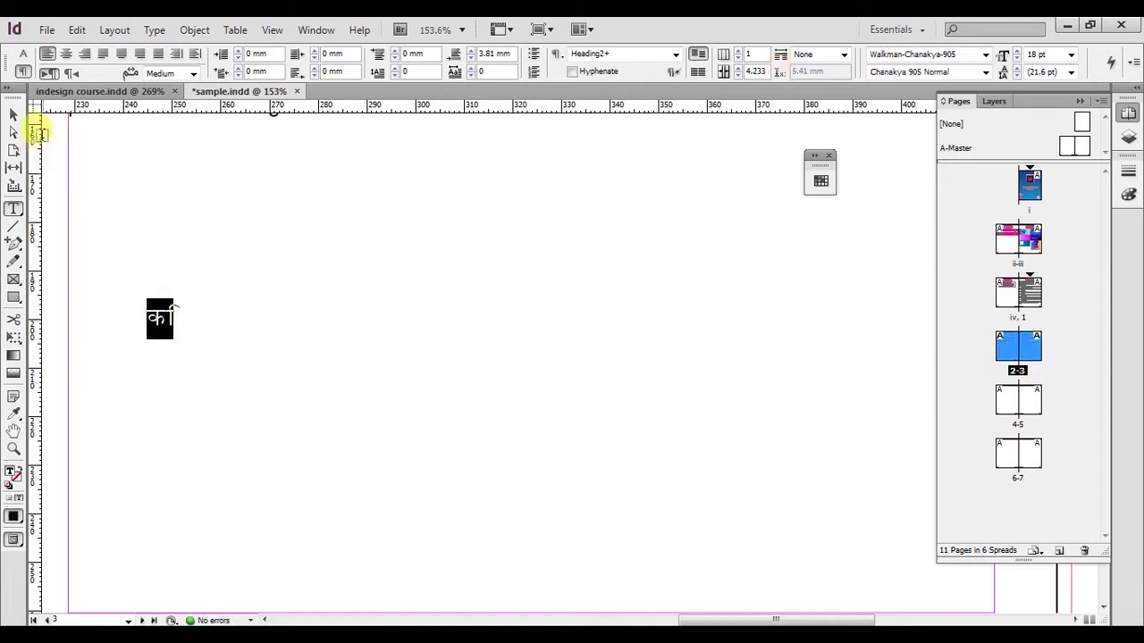
Replace the sample text in the page 3 Hindi frame with विषय
click(14, 115)
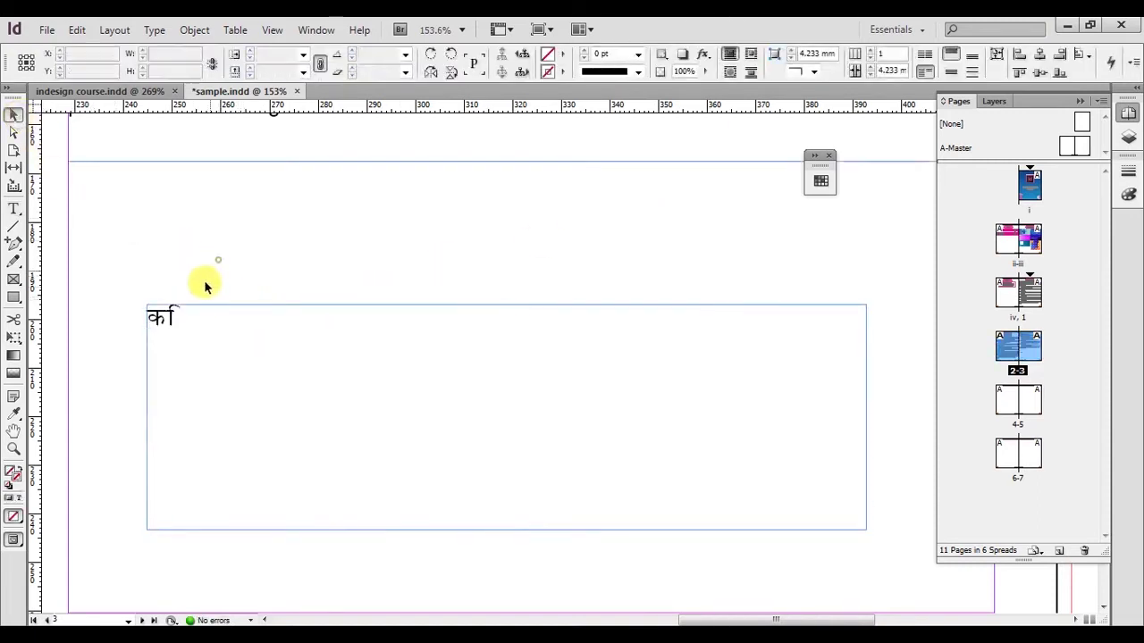
double_click(196, 315)
drag(194, 313, 124, 317)
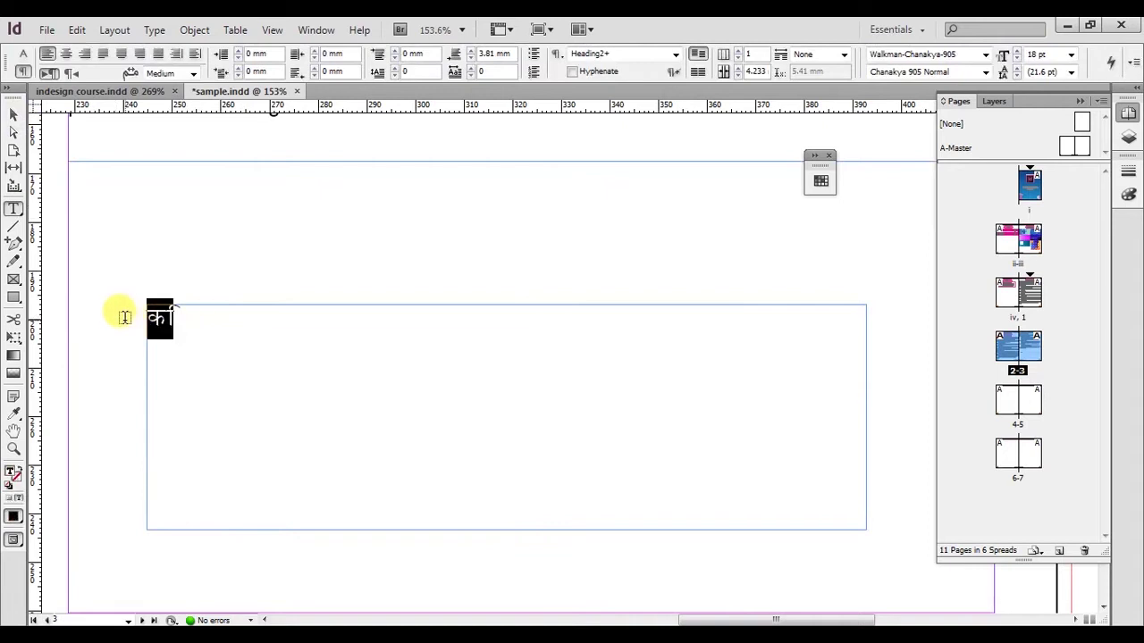
key(BackSpace)
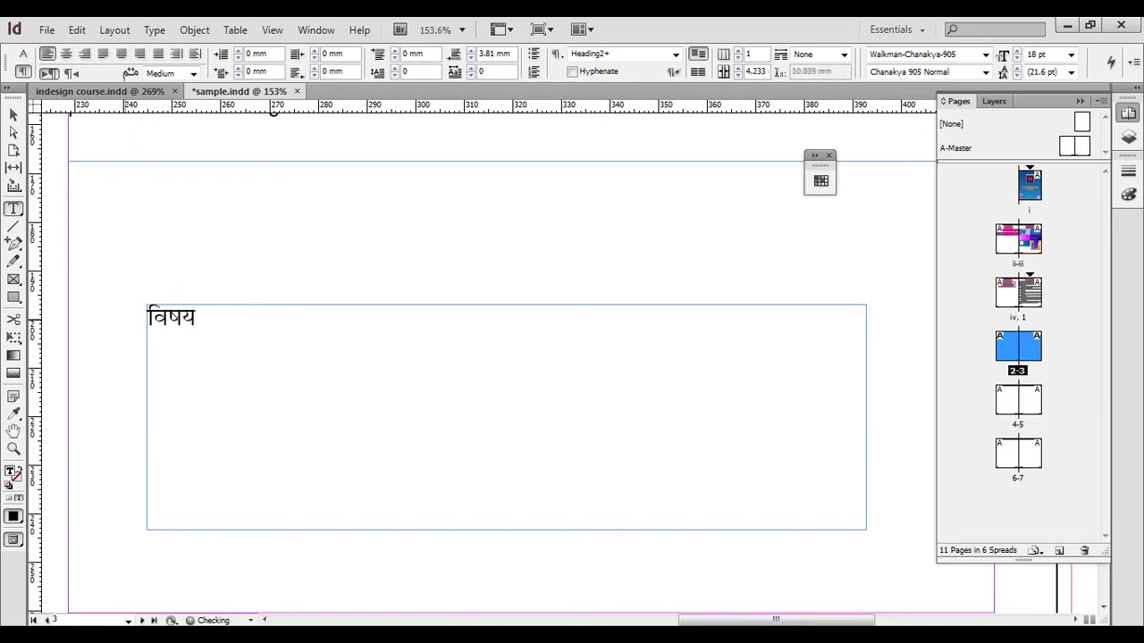
Add श after the word विषय, separated by a space
click(13, 114)
key(z)
drag(109, 292, 506, 456)
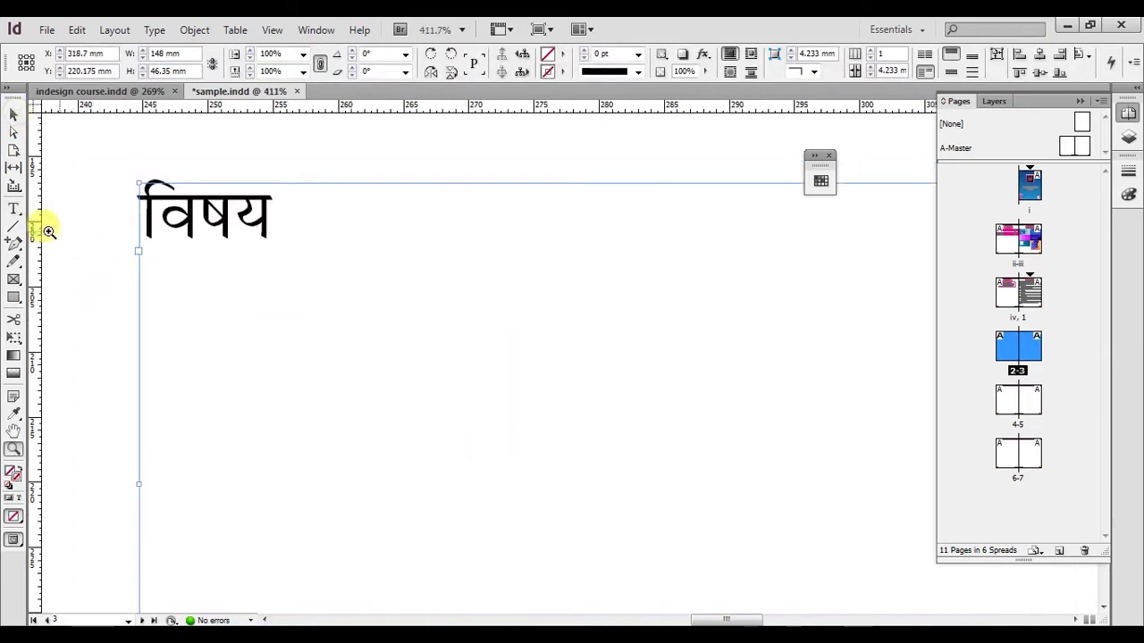
click(15, 208)
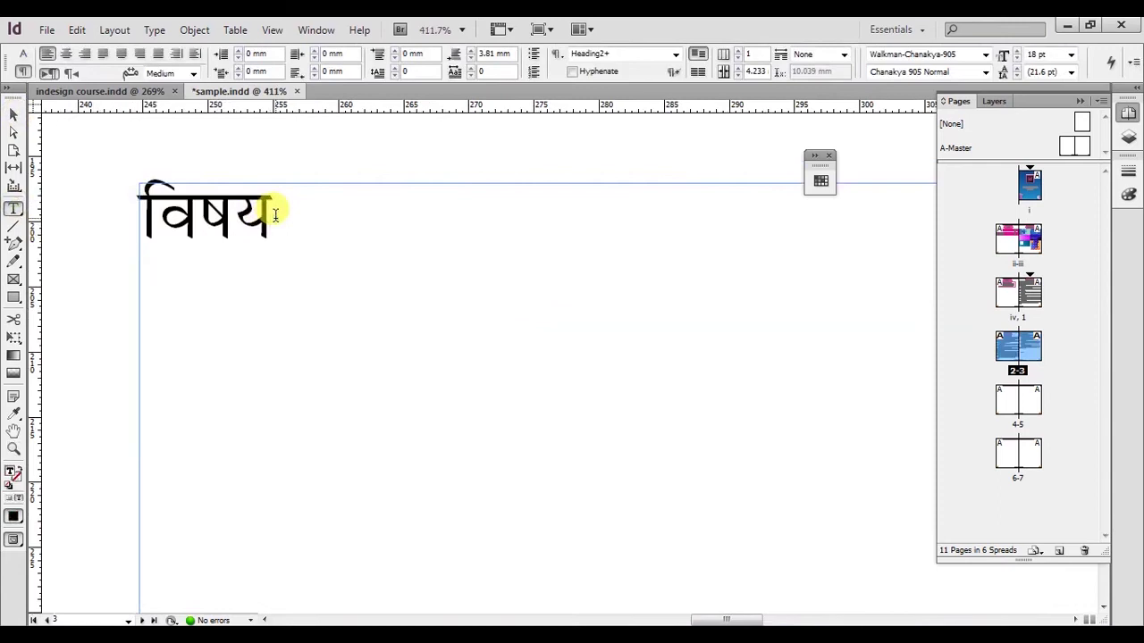
click(275, 214)
text(श)
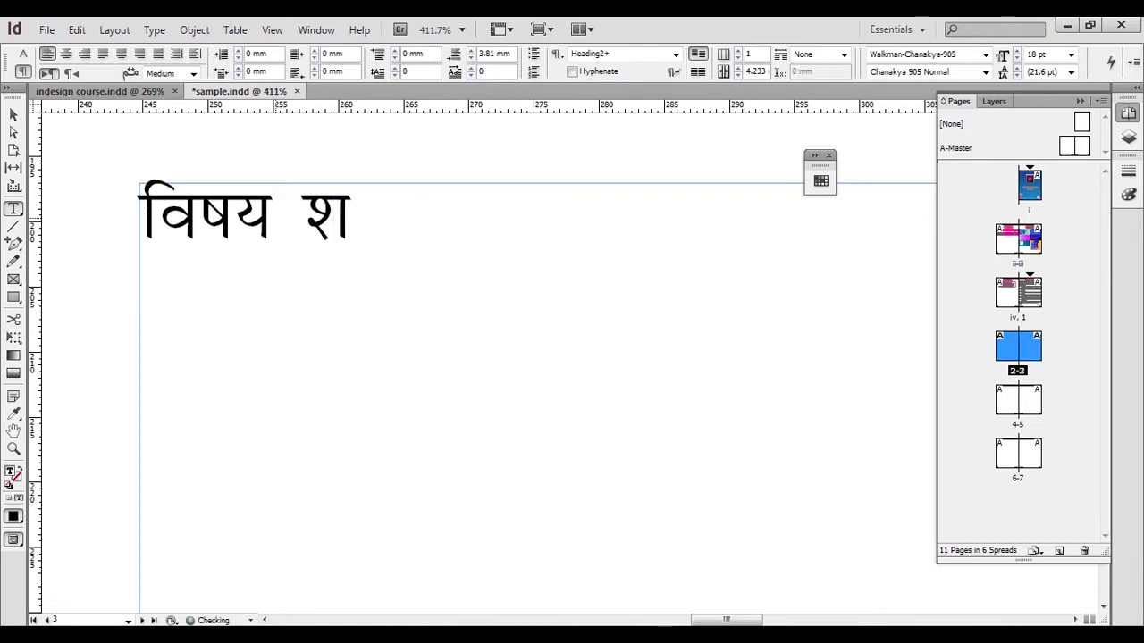
Copy the विषय श line and paste it as a new line directly below the original
drag(309, 198, 110, 194)
key(ctrl+c)
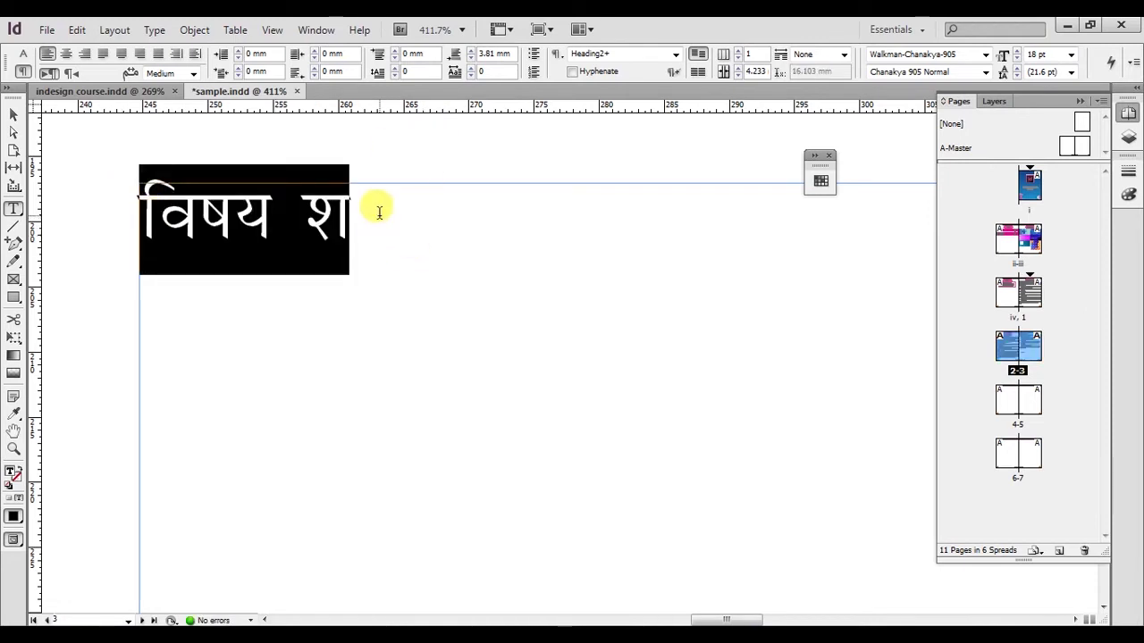
click(379, 214)
key(Return)
key(ctrl+v)
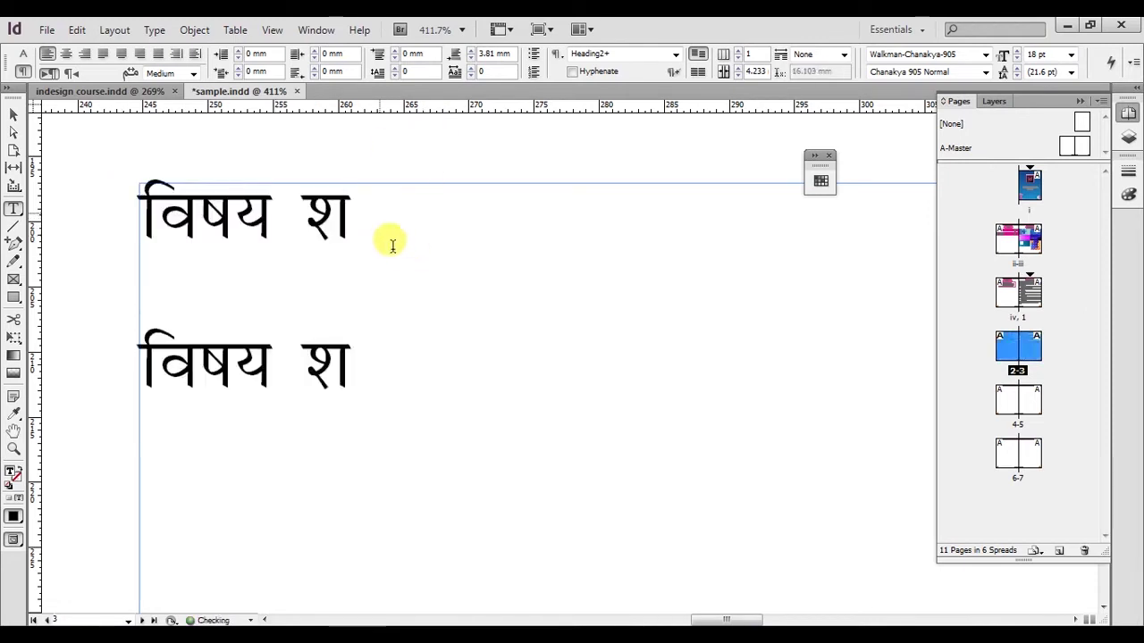
Change the font of the second विषय श line to Arial Bold
drag(372, 363, 114, 333)
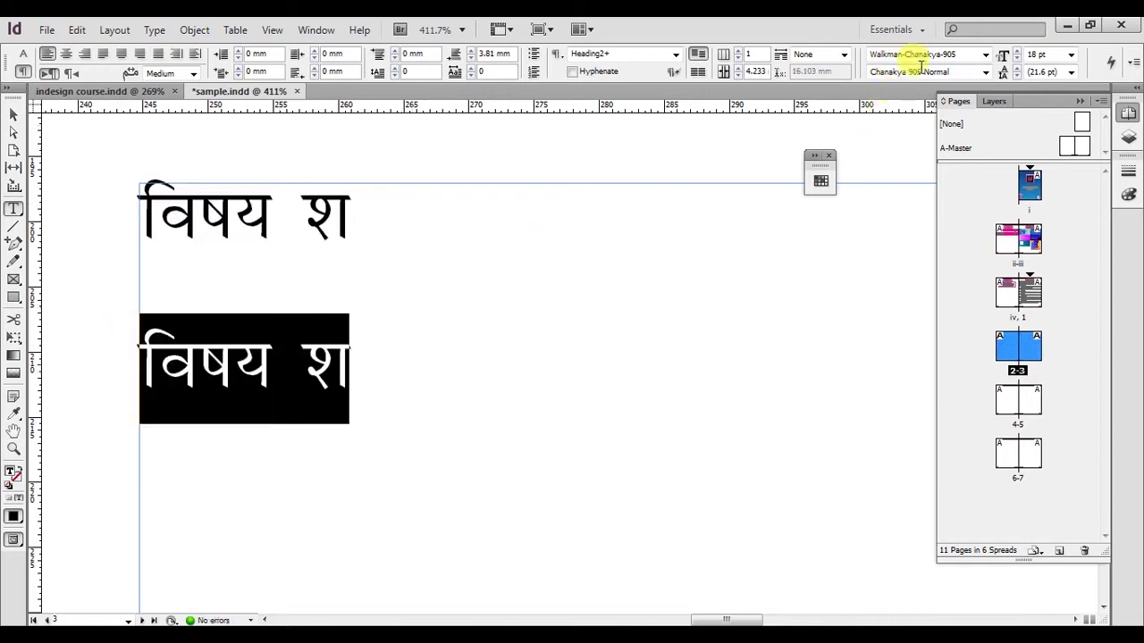
click(987, 56)
click(988, 56)
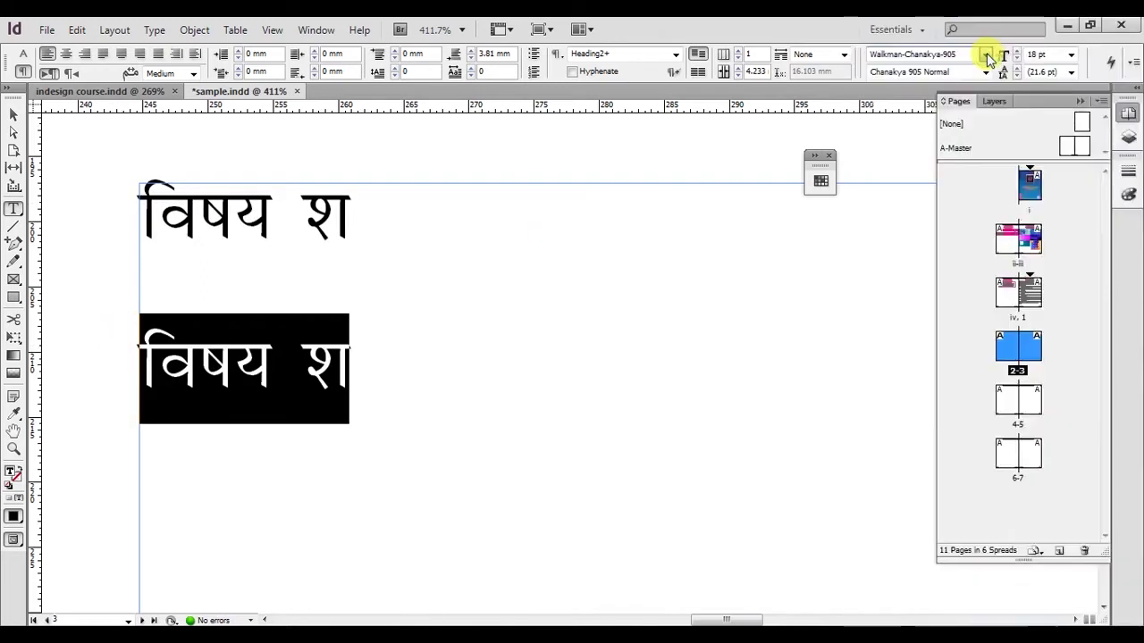
click(223, 335)
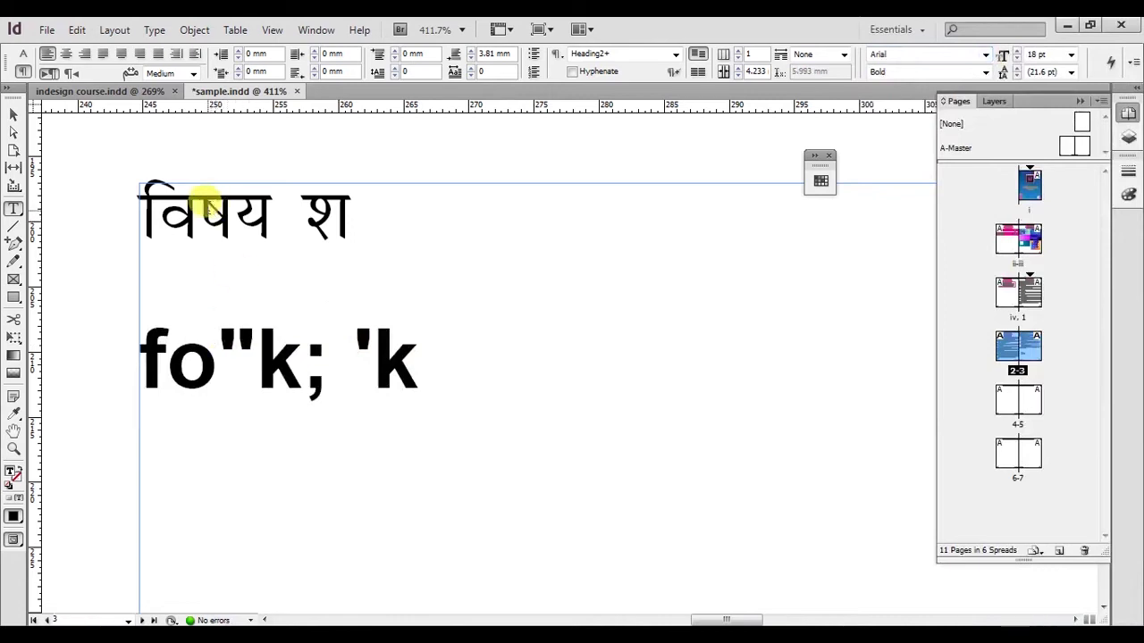
Compare the double and single quote characters in the Arial line with the matching Hindi letters in the first line
drag(202, 207, 225, 223)
click(226, 331)
key(shift+Right)
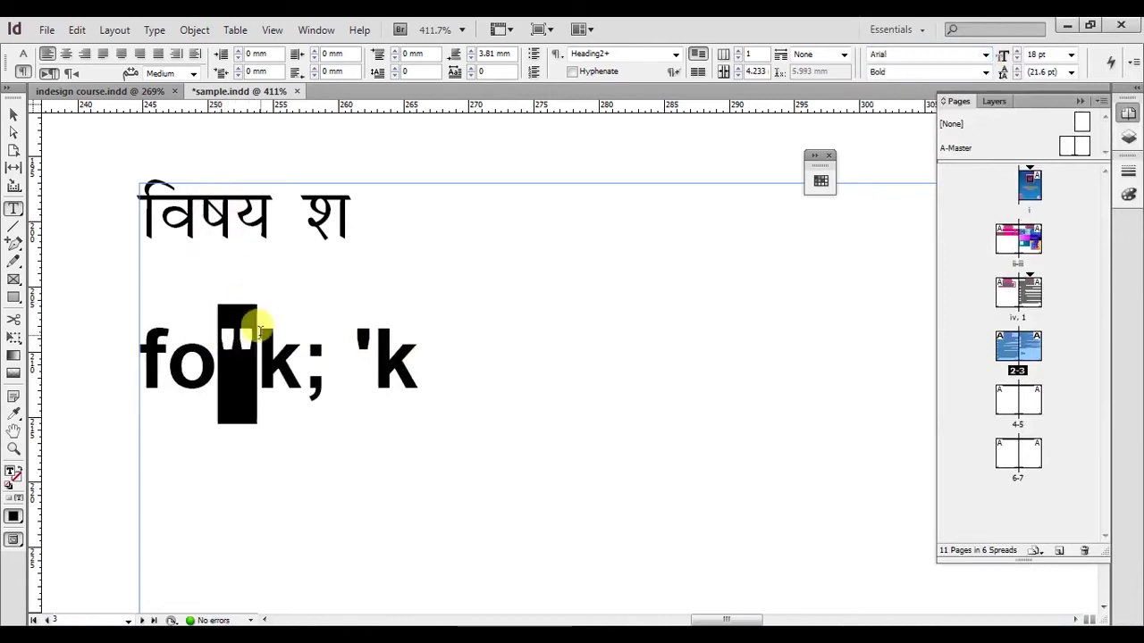
click(354, 338)
key(shift+Right)
click(370, 198)
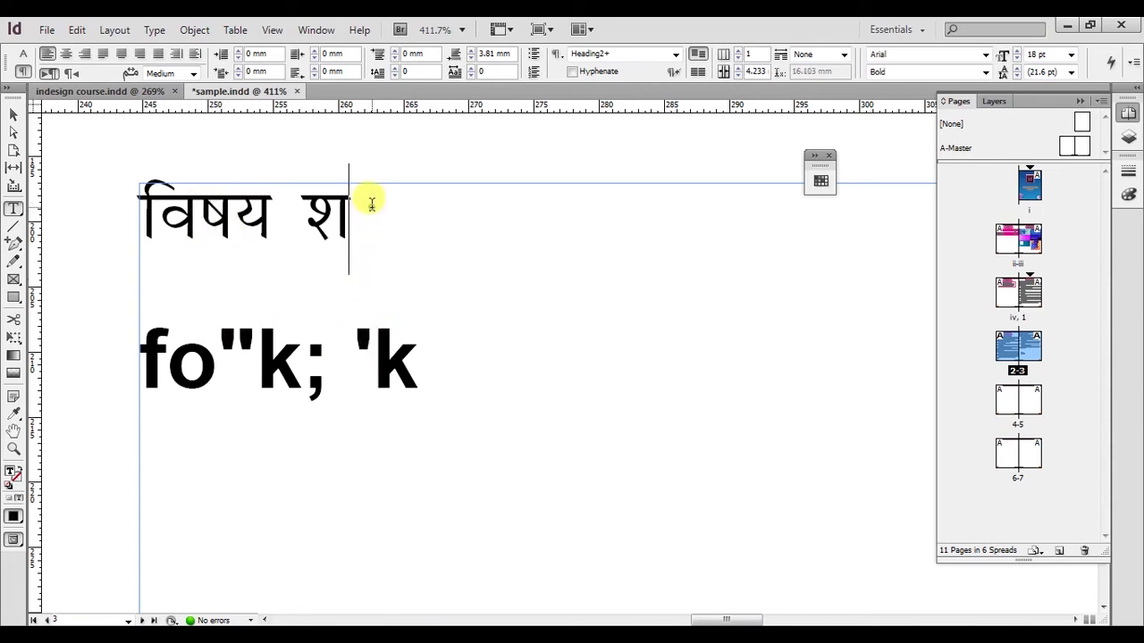
Select all text in the frame and turn on Use Typographer's Quotes in the Type preferences
key(ctrl+a)
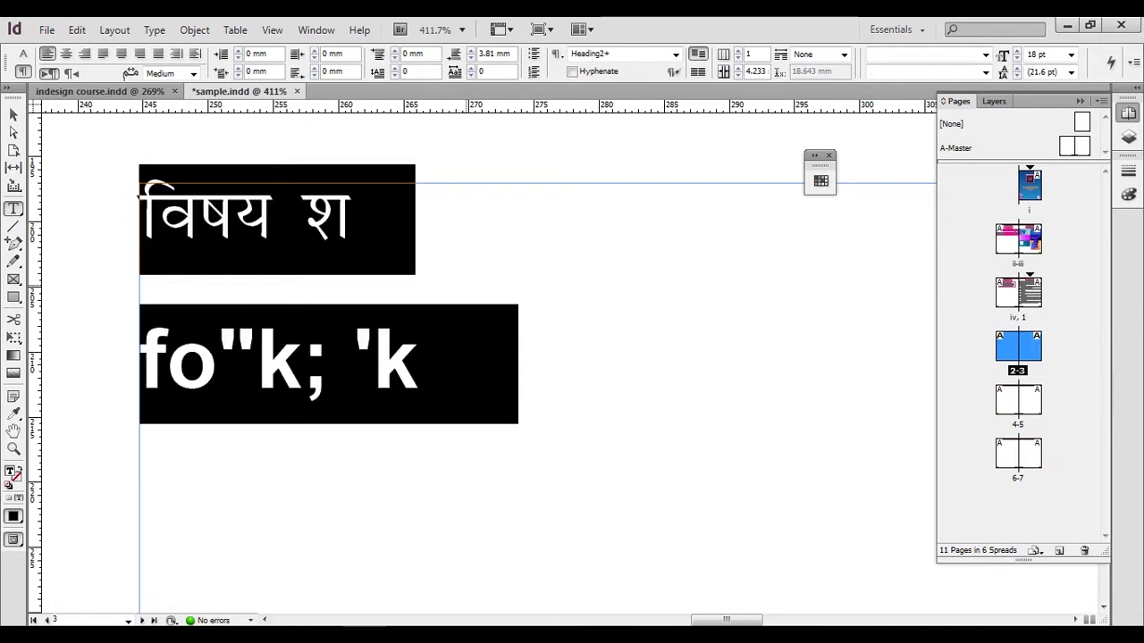
click(71, 31)
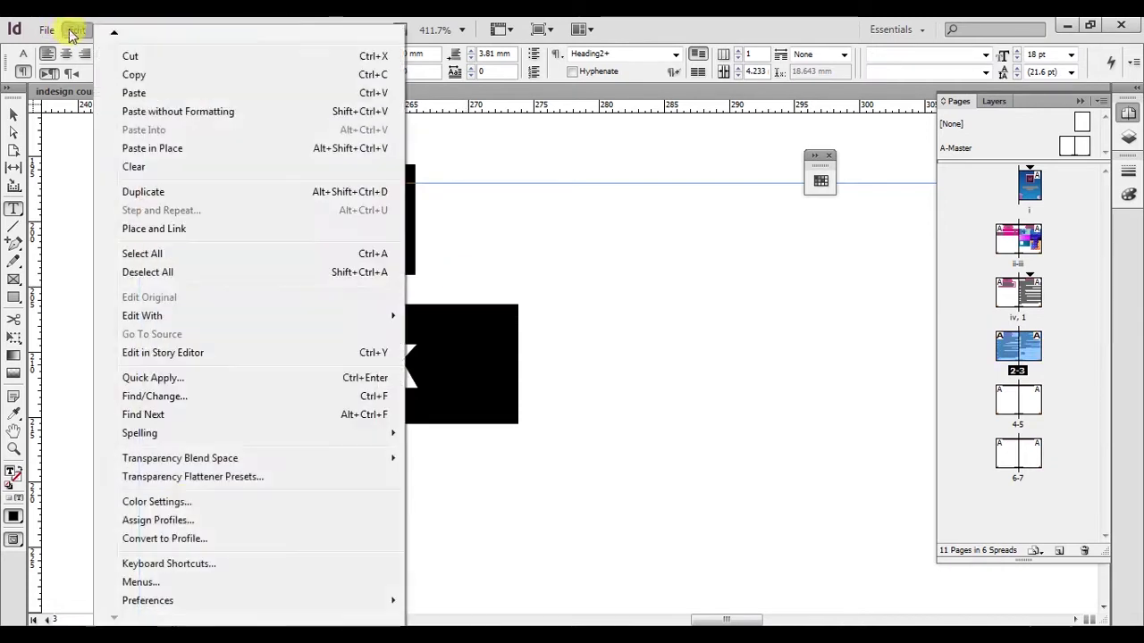
click(158, 600)
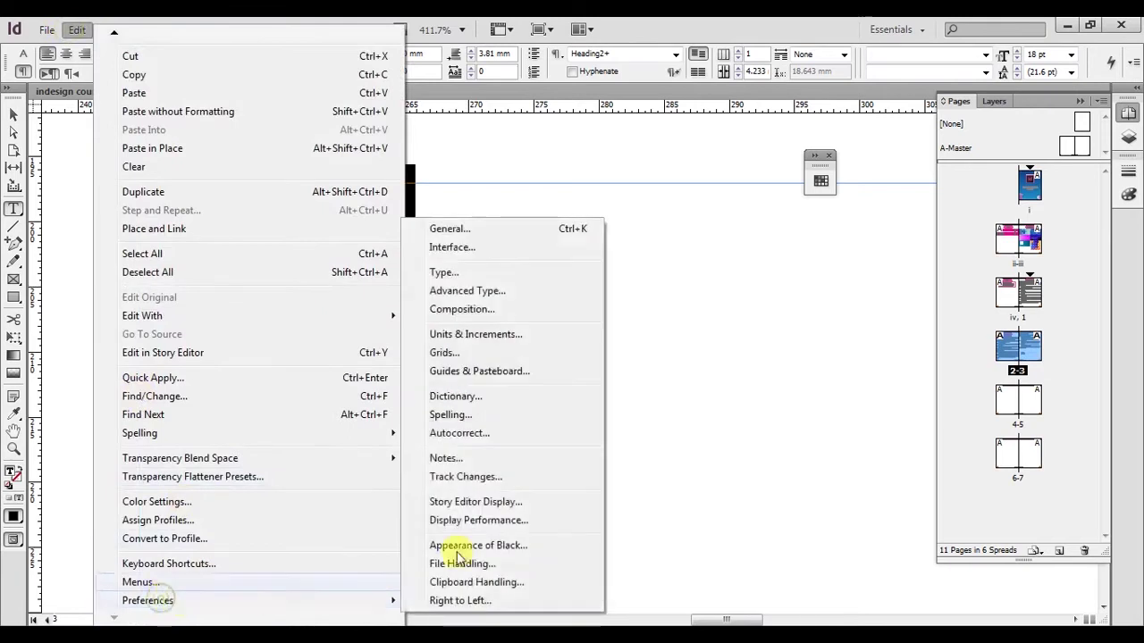
click(461, 271)
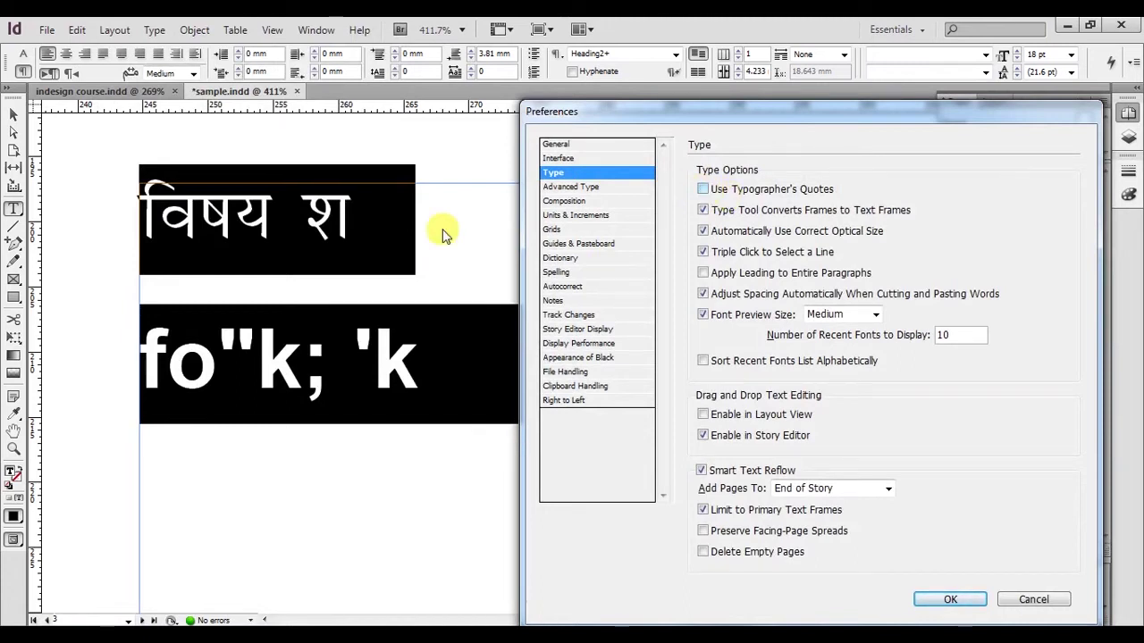
click(703, 190)
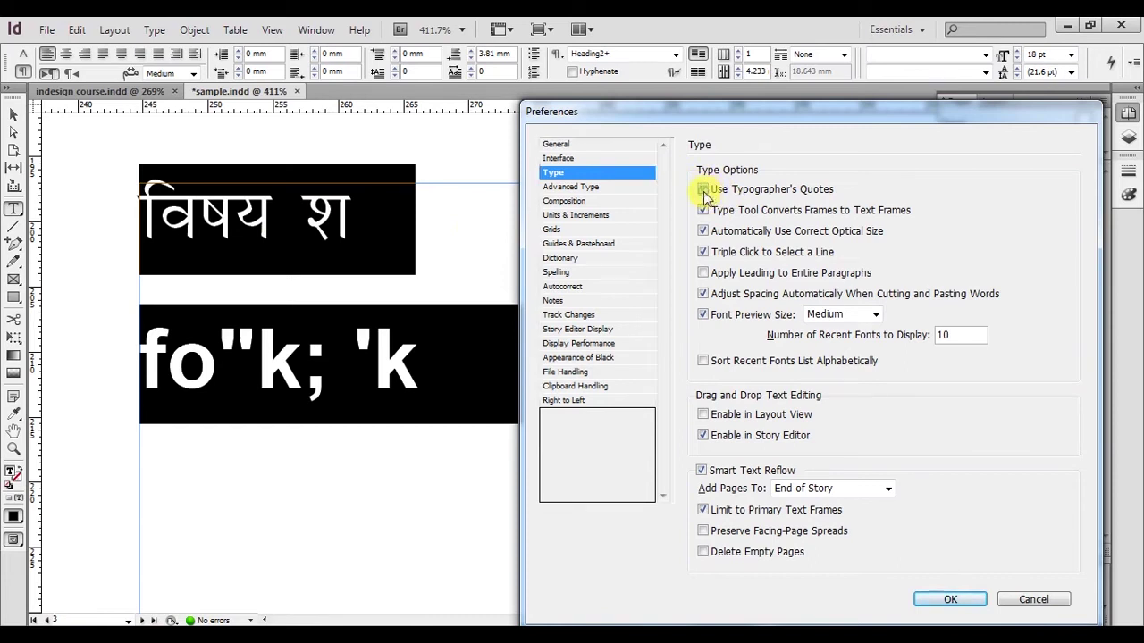
click(951, 601)
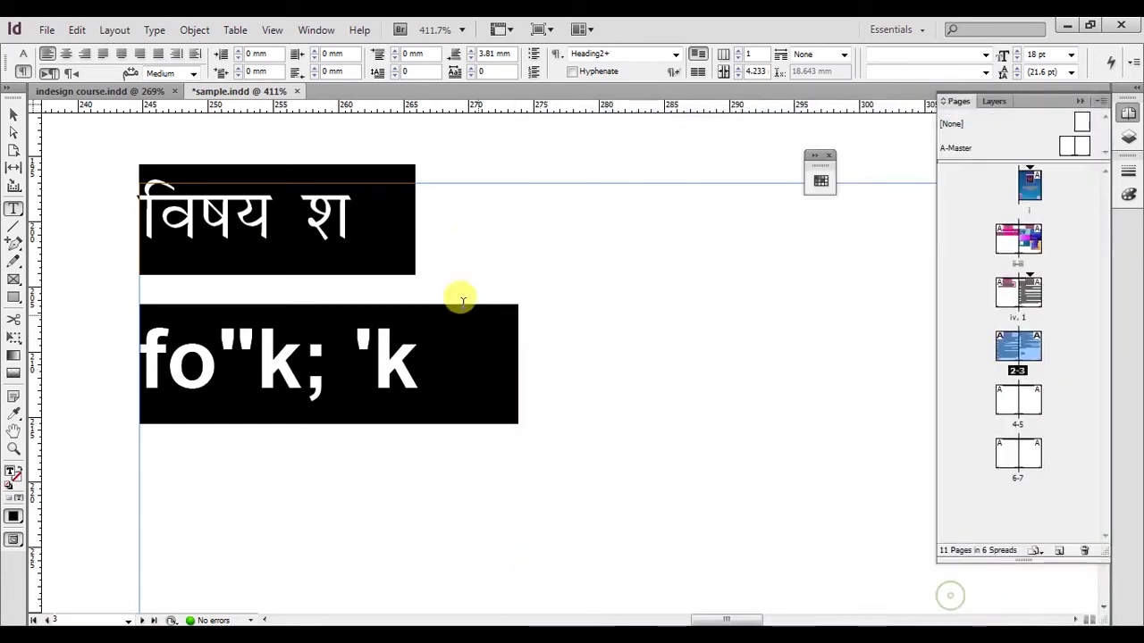
Add the test words विज़ष्ठा and ष्ट to the end of the first Hindi line, and highlight ष्ट
click(400, 240)
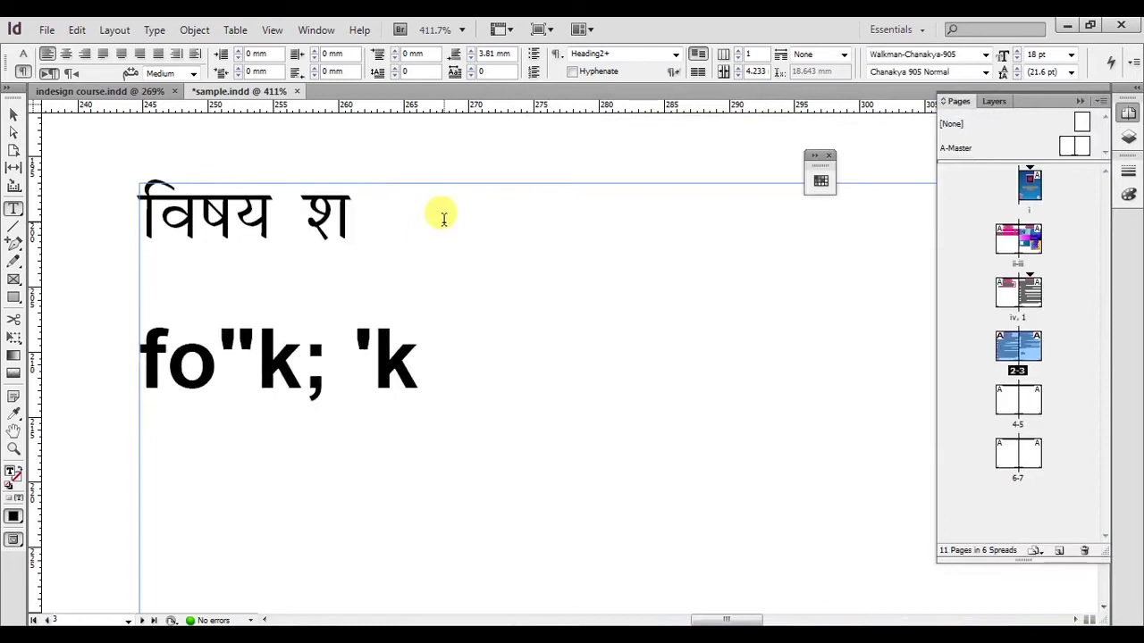
text(foK'k)
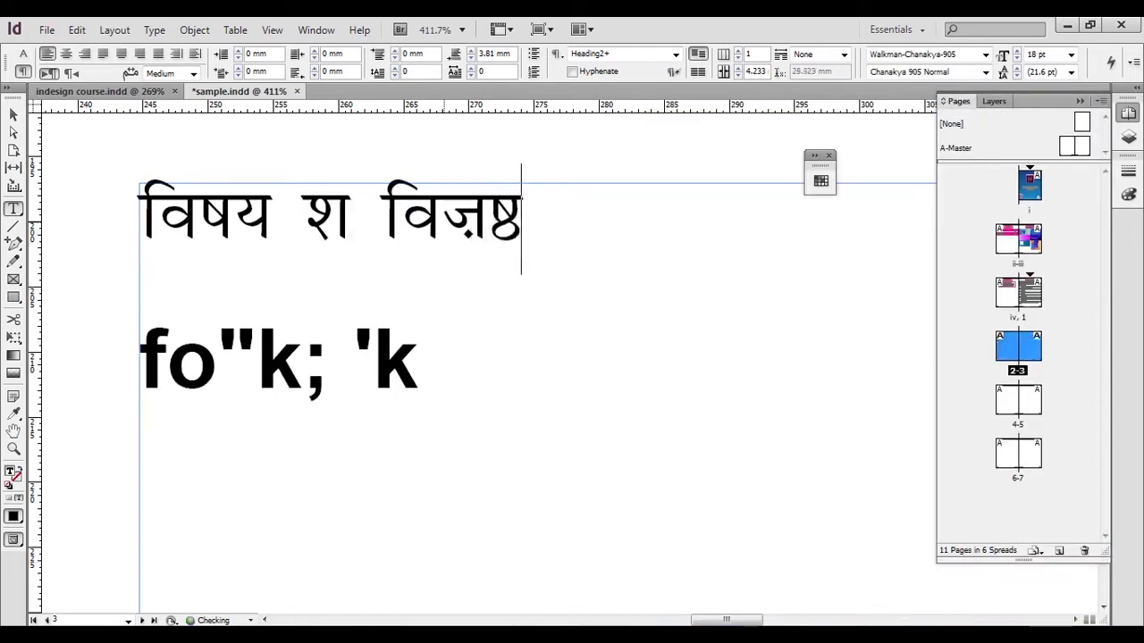
text( f"B)
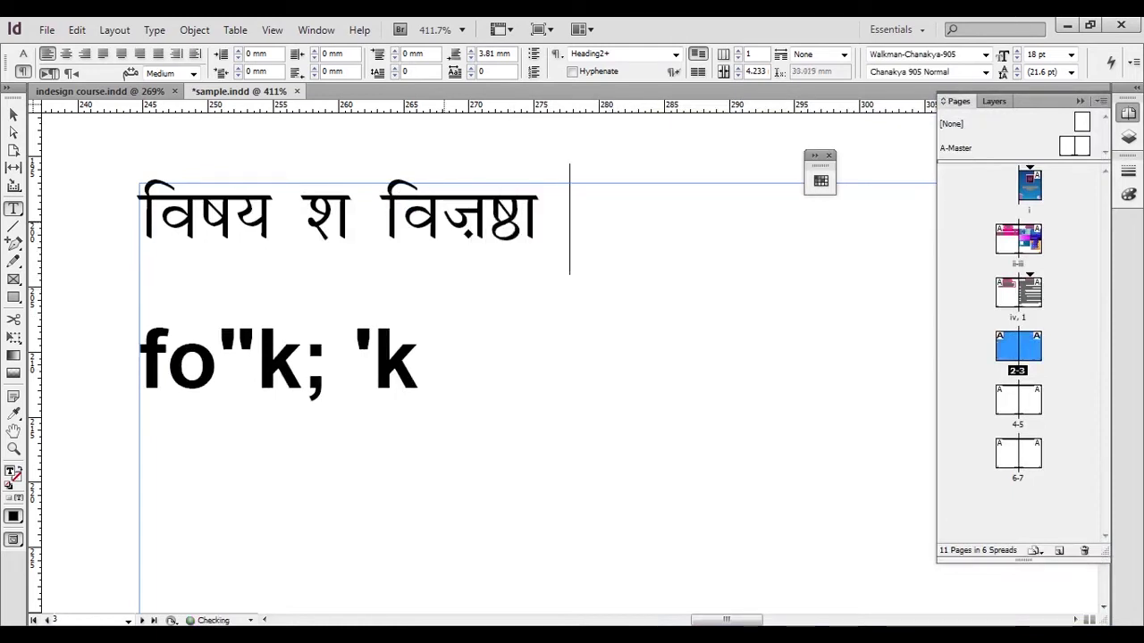
key(BackSpace)
key(BackSpace)
key(BackSpace)
text("V)
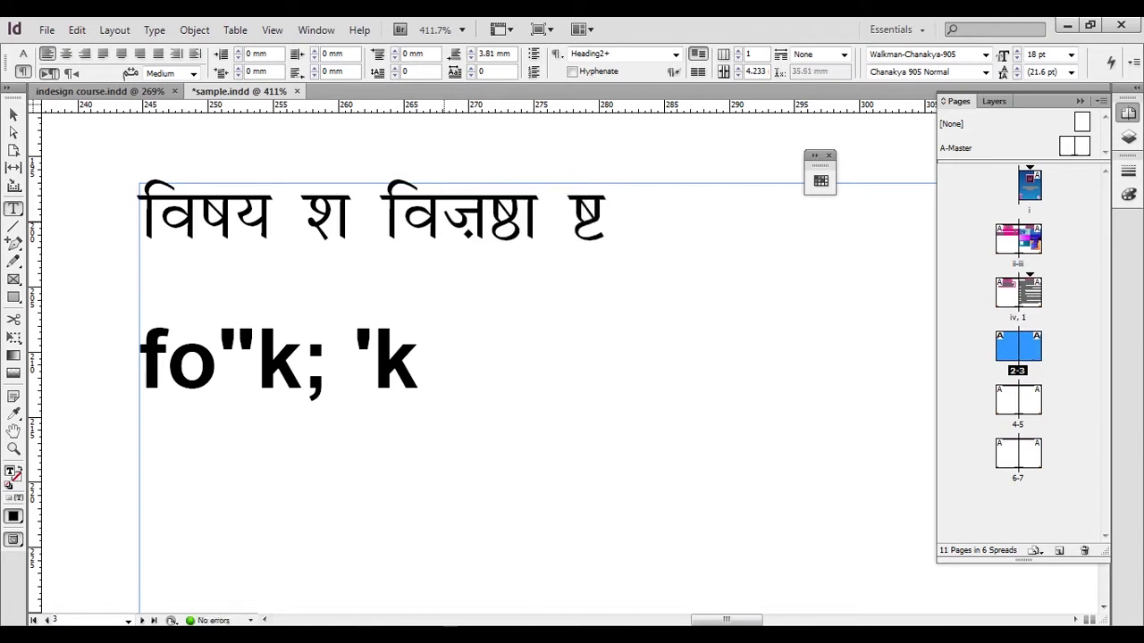
drag(569, 205, 614, 215)
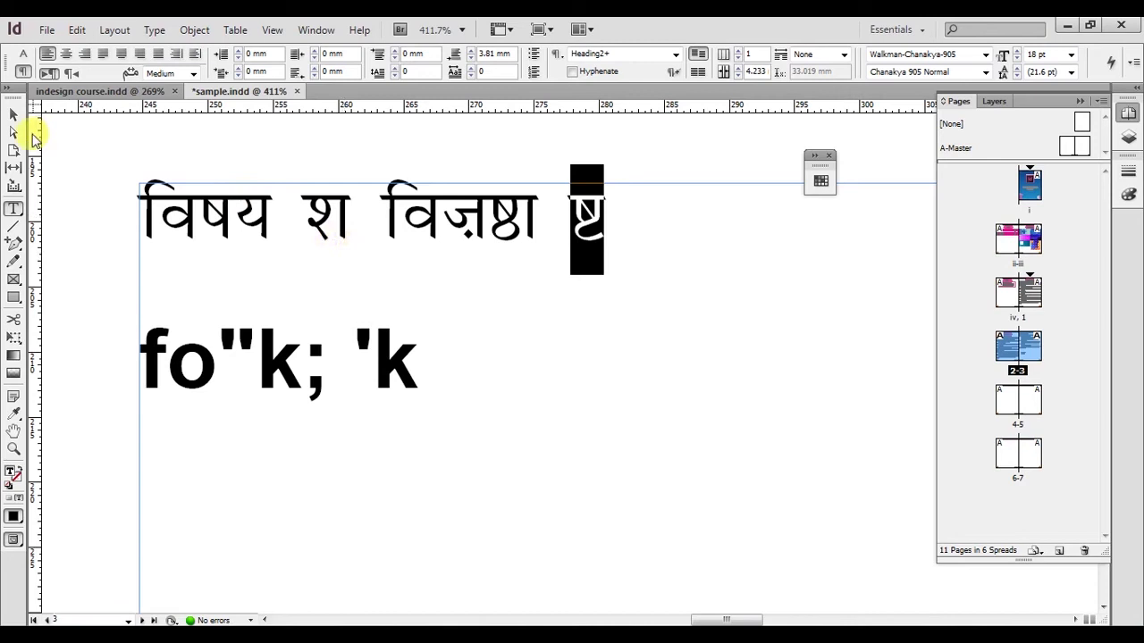
Delete the Hindi sample text frame from page 3
click(14, 117)
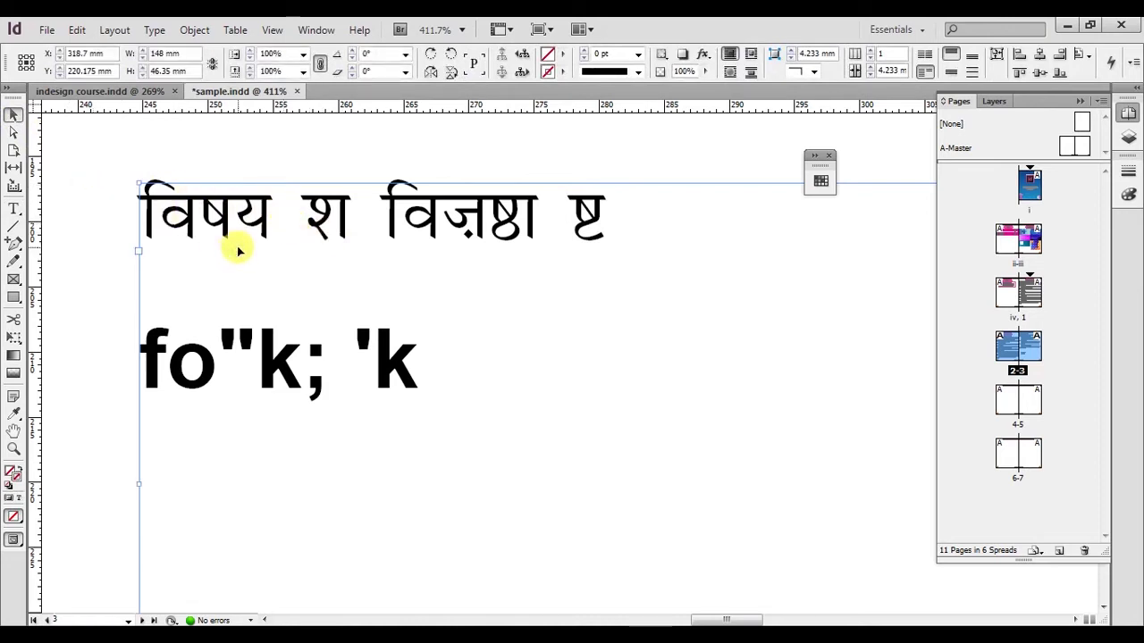
key(ctrl+alt+0)
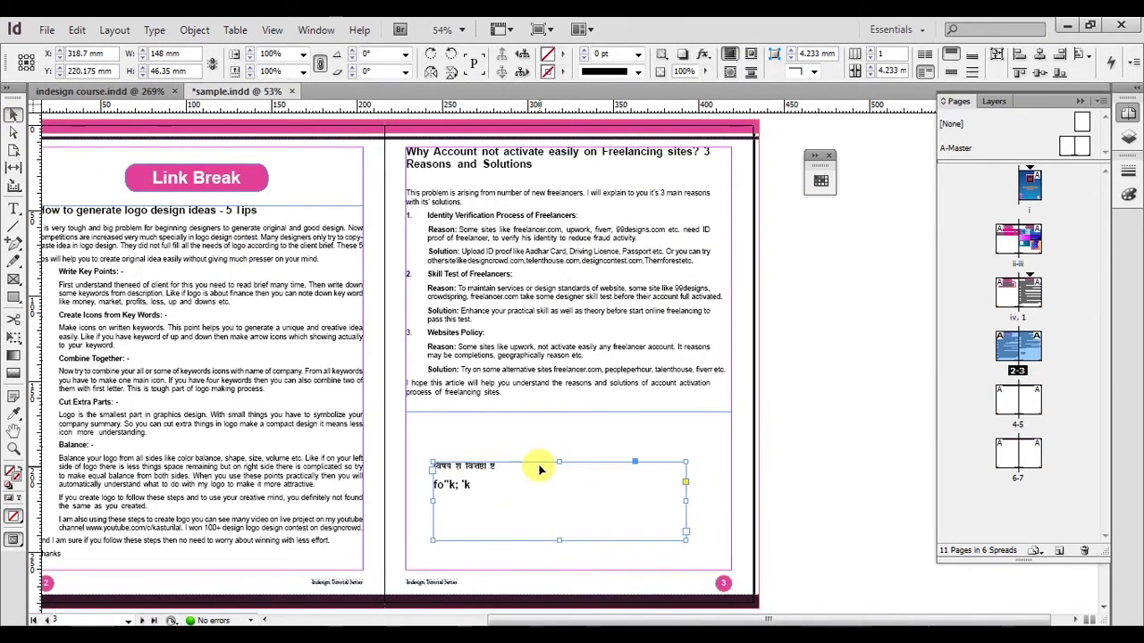
key(Delete)
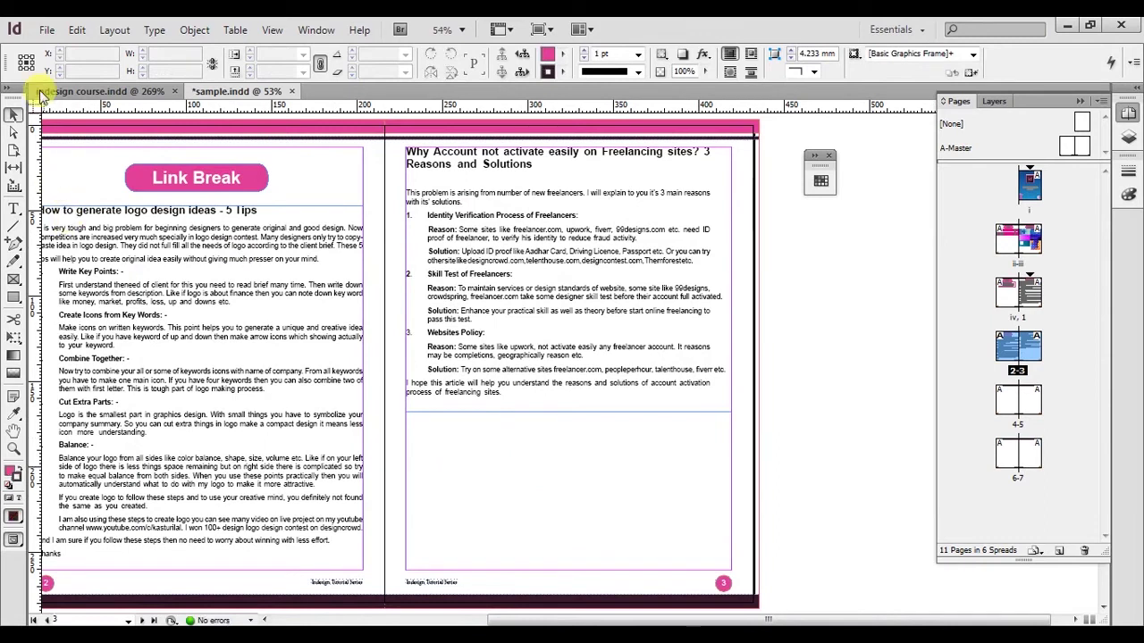
Switch to indesign course.indd and highlight topic 23, Text Frame Link Break
click(87, 94)
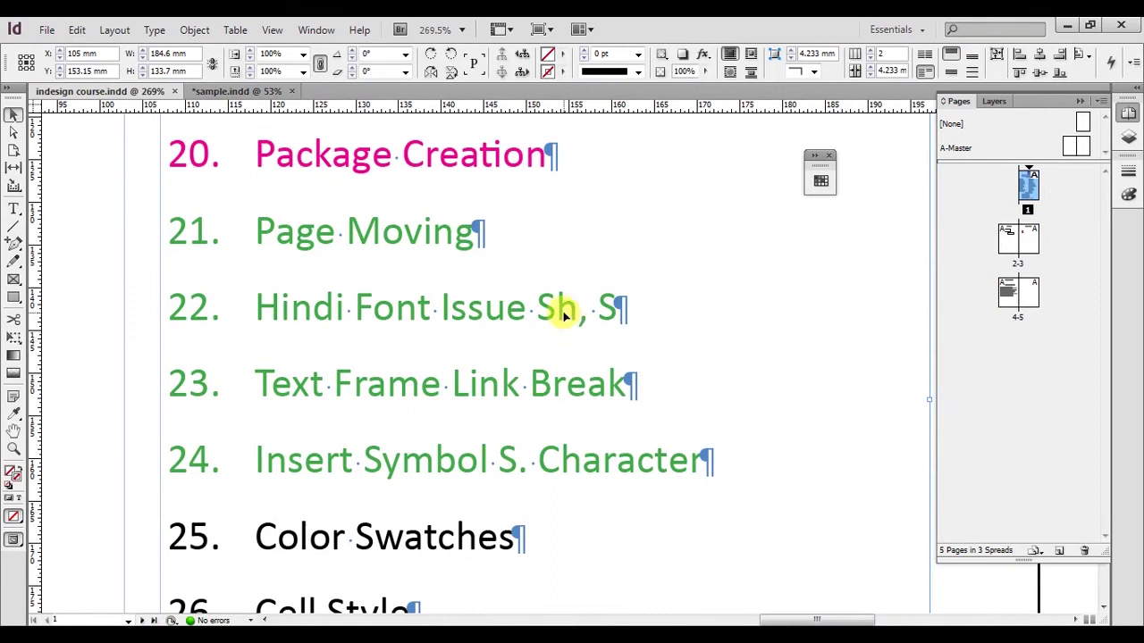
double_click(313, 385)
drag(256, 384, 588, 380)
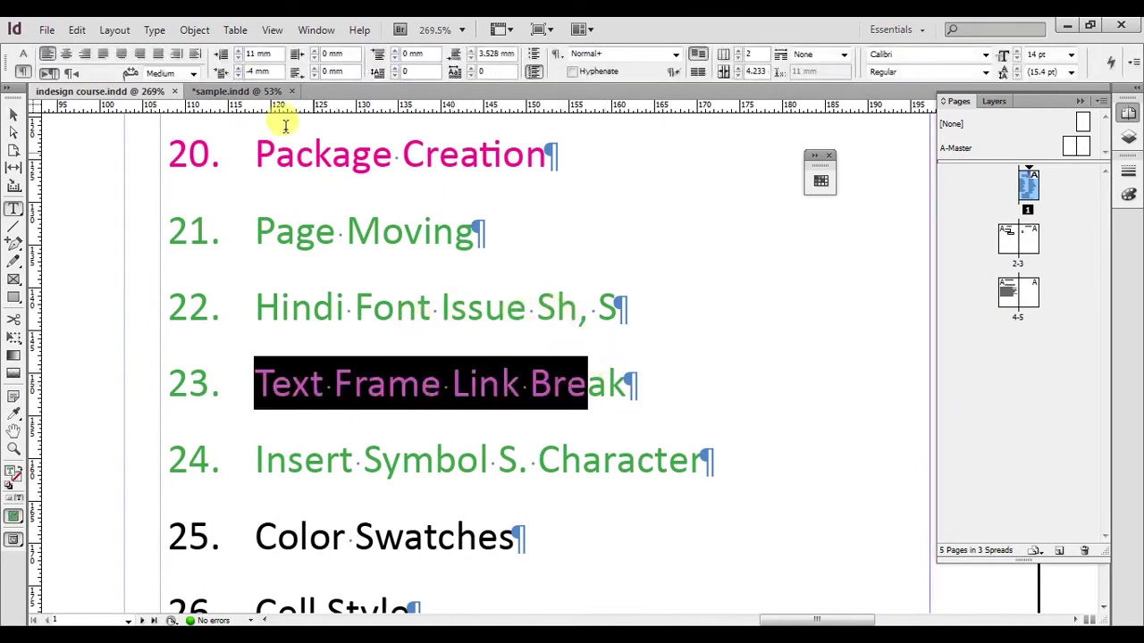
Return to sample.indd and show the text thread leading into the page 3 article frame
click(237, 92)
key(v)
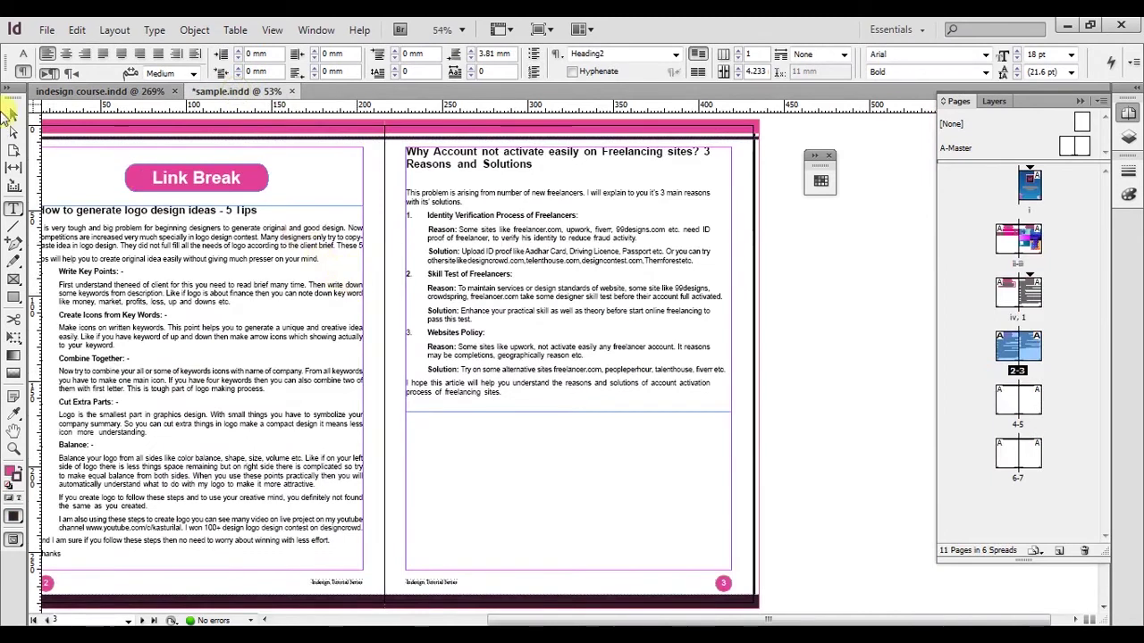
click(438, 286)
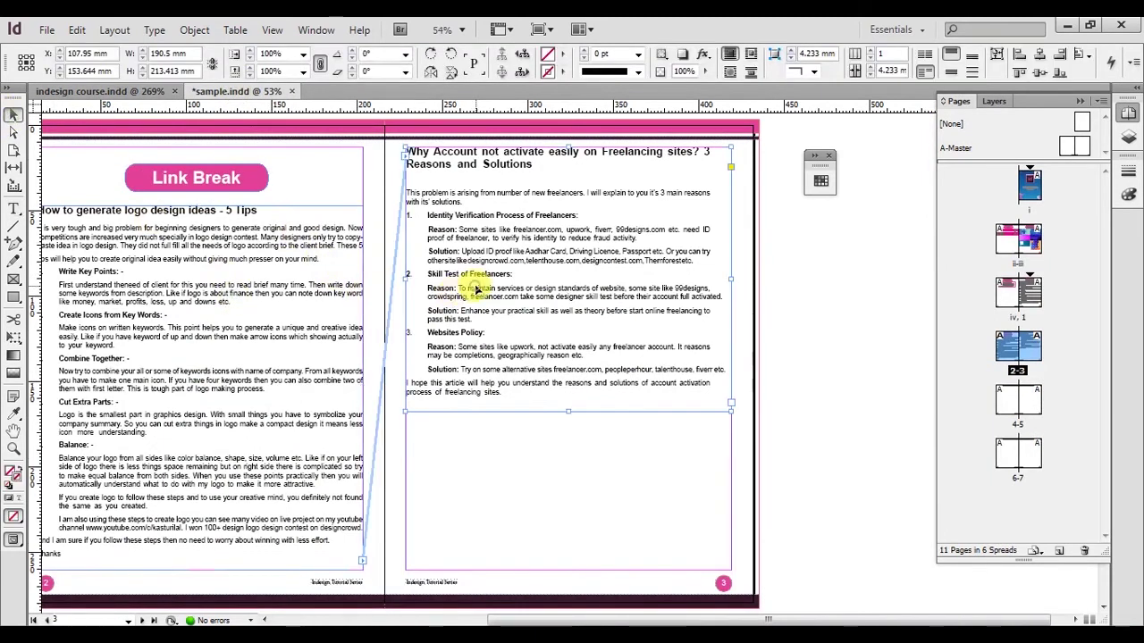
drag(421, 287, 508, 282)
Duplicate the Link Break heading at the top of page 3, with the article text frame moved down beneath it
click(368, 178)
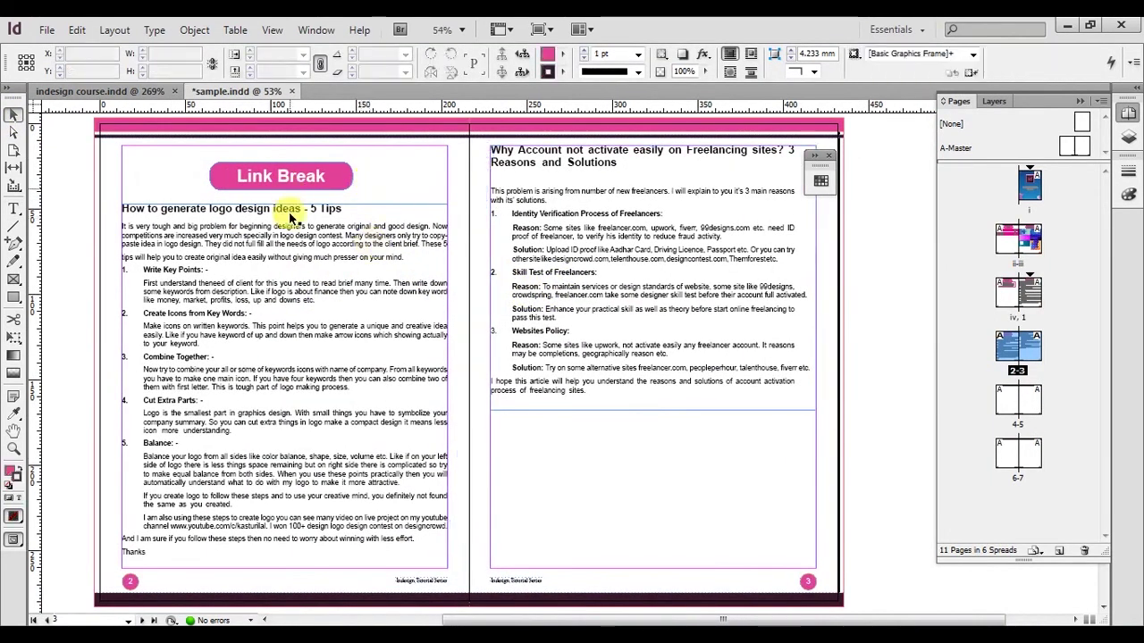
key(ctrl+z)
drag(252, 182, 631, 196)
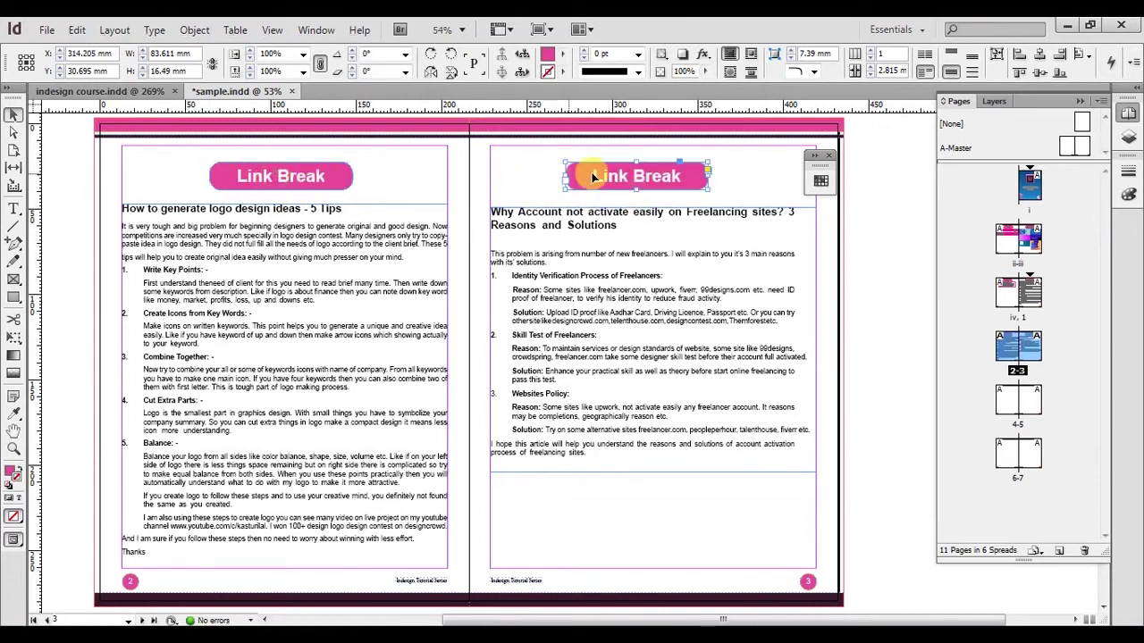
Select the page 3 and page 2 article frames in turn to inspect the thread linking them
click(562, 276)
click(366, 341)
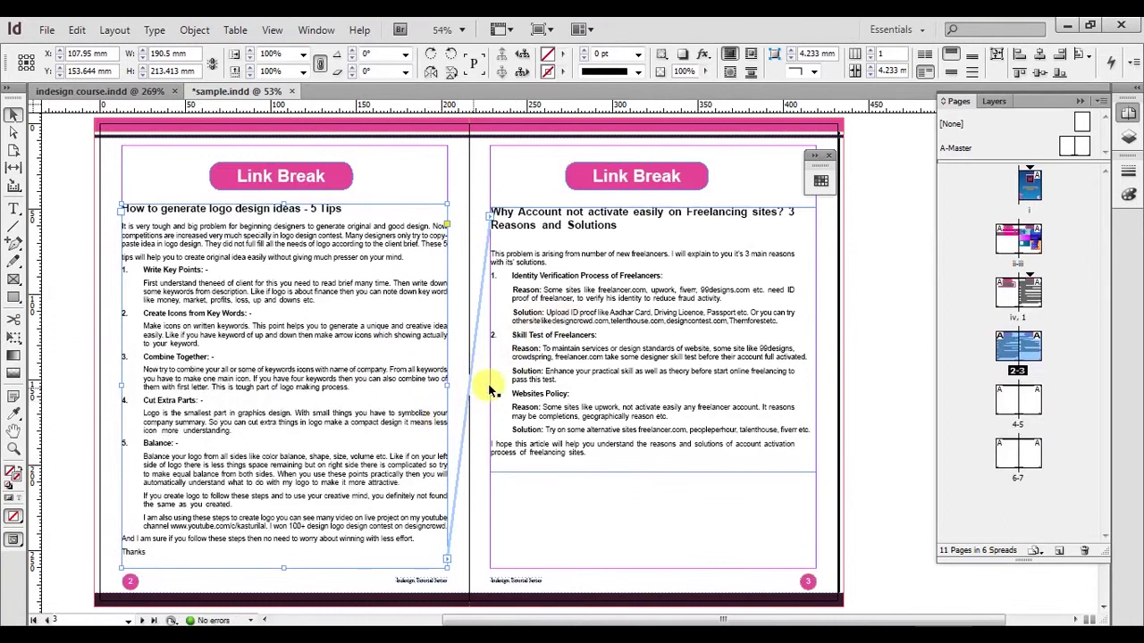
click(535, 488)
Cut the entire freelancing article out of the linked text frame on page 3
double_click(581, 268)
key(ctrl+a)
click(547, 256)
drag(500, 213, 780, 452)
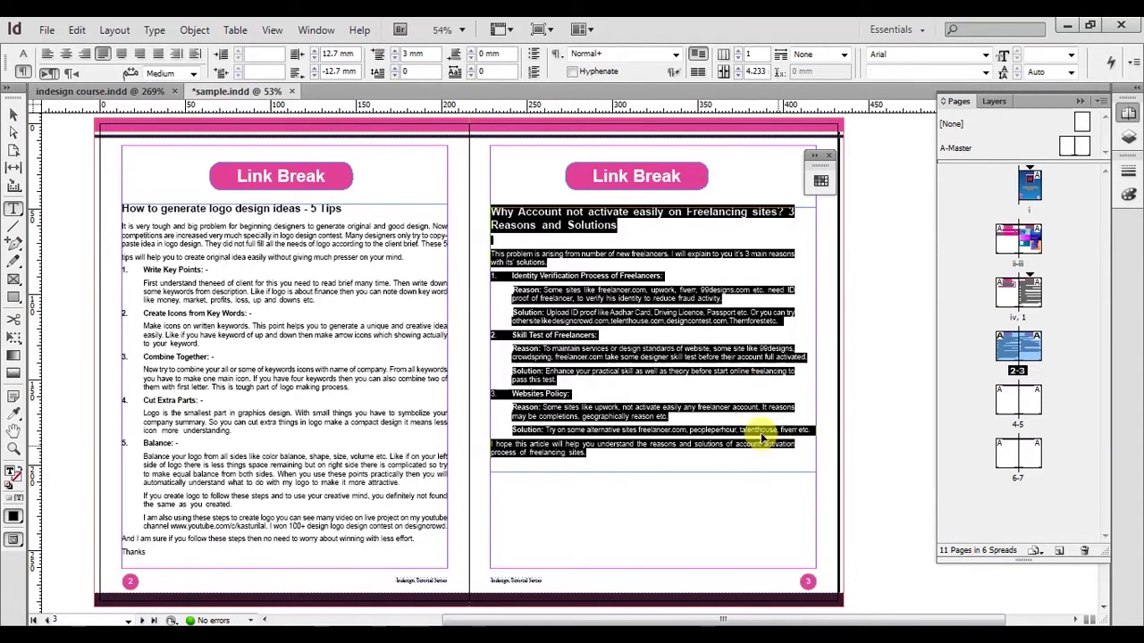
key(BackSpace)
Delete the emptied page 3 frame and paste the article into a new text frame about 190.5 × 154 mm in its place
click(13, 116)
click(594, 234)
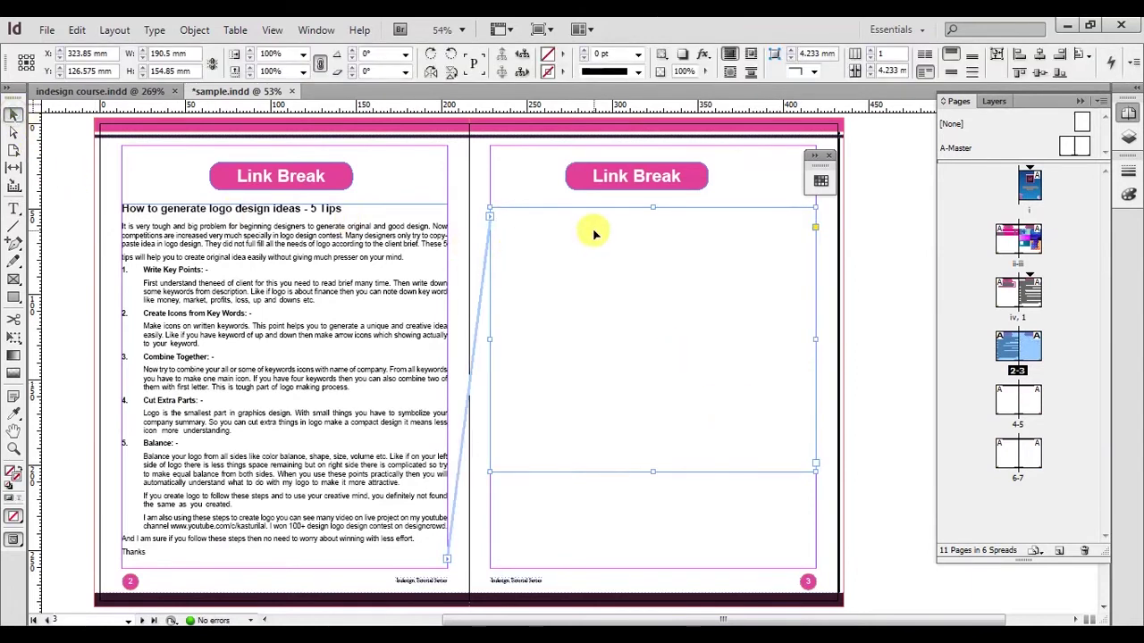
key(BackSpace)
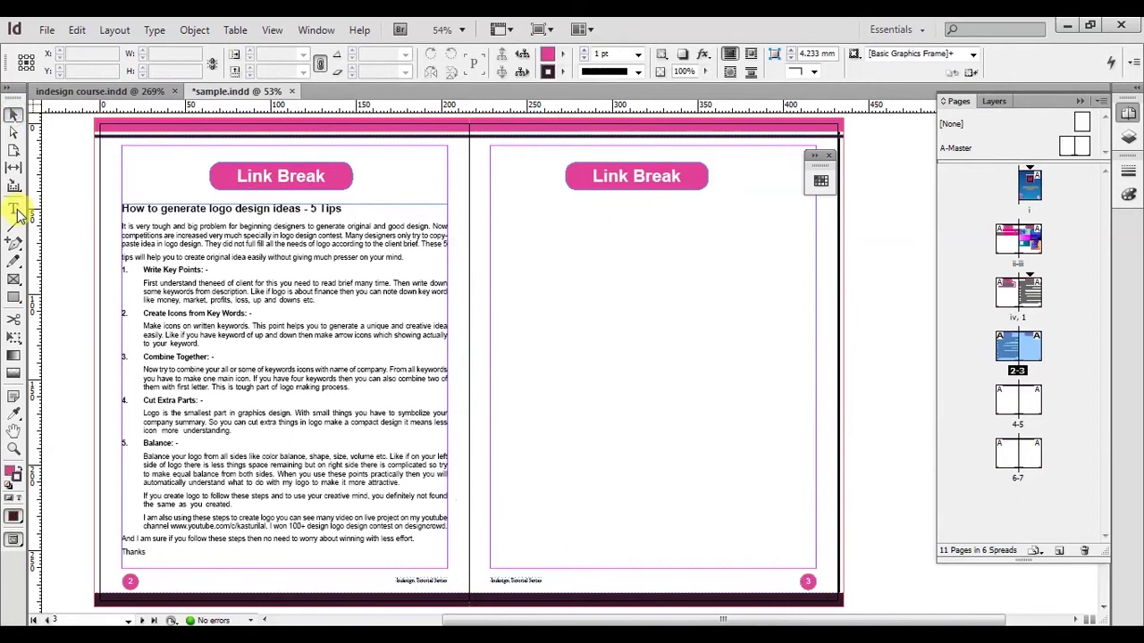
click(13, 208)
drag(490, 211, 812, 472)
key(ctrl+v)
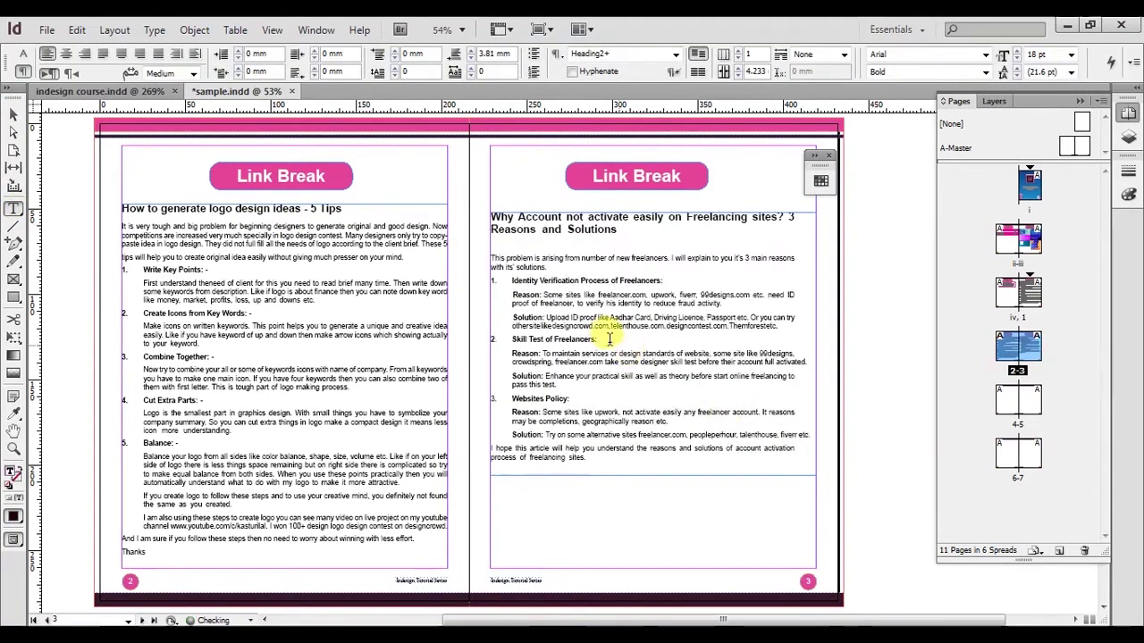
Select the new page 3 article frame to show its ports and delete it
click(13, 116)
click(692, 309)
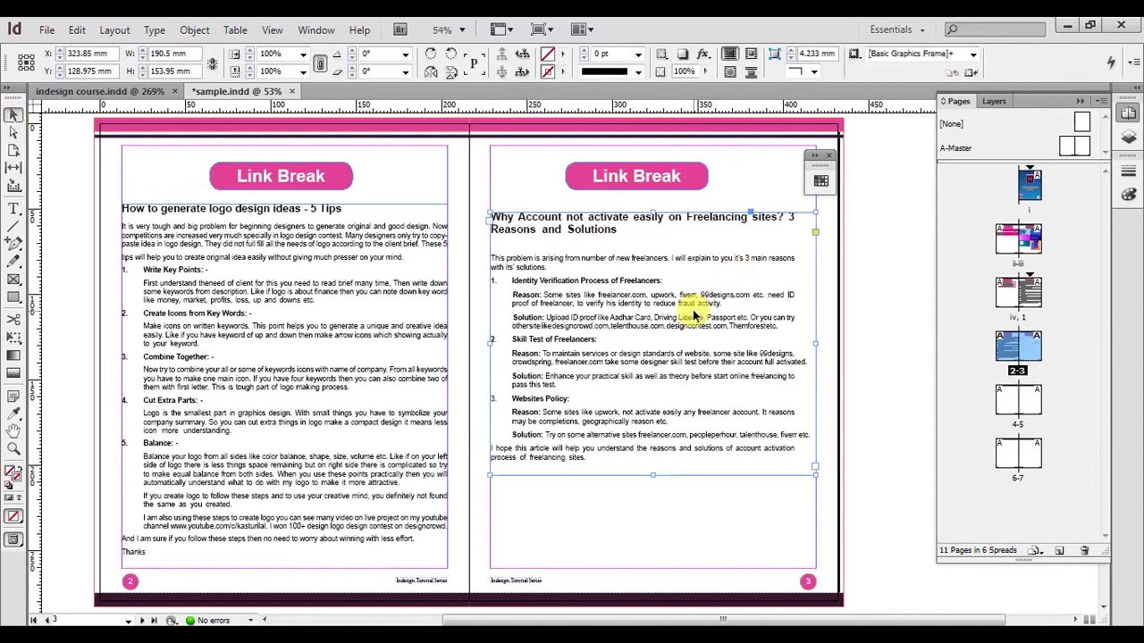
key(BackSpace)
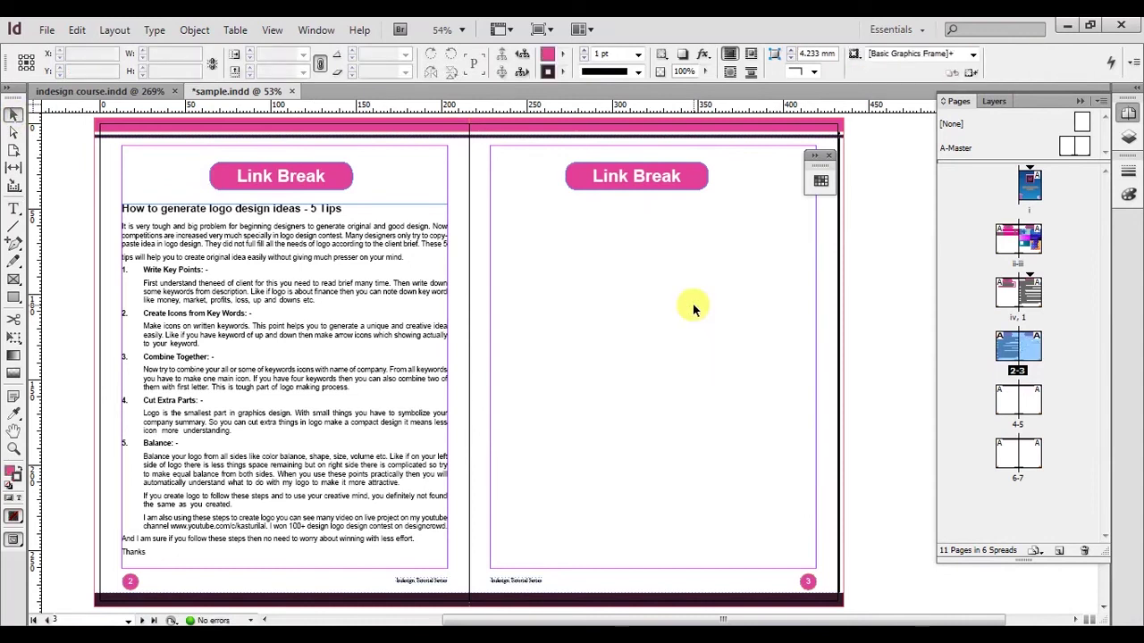
Undo back to the original threaded article frame on page 3 and select it to inspect its link to page 2
key(ctrl+z)
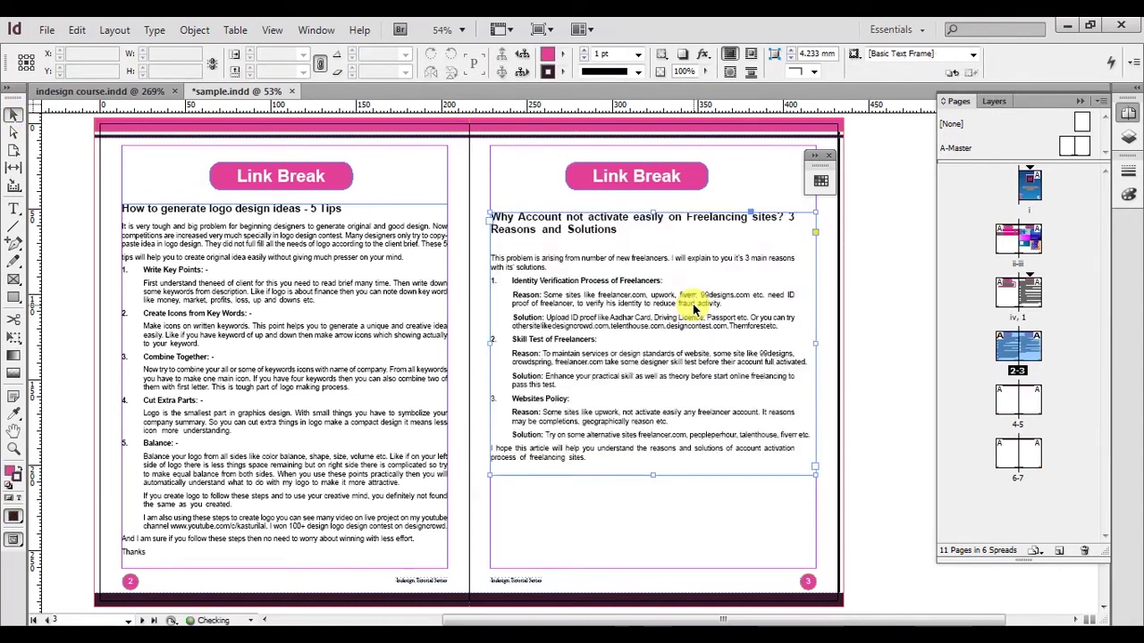
key(ctrl+z)
key(ctrl+z)
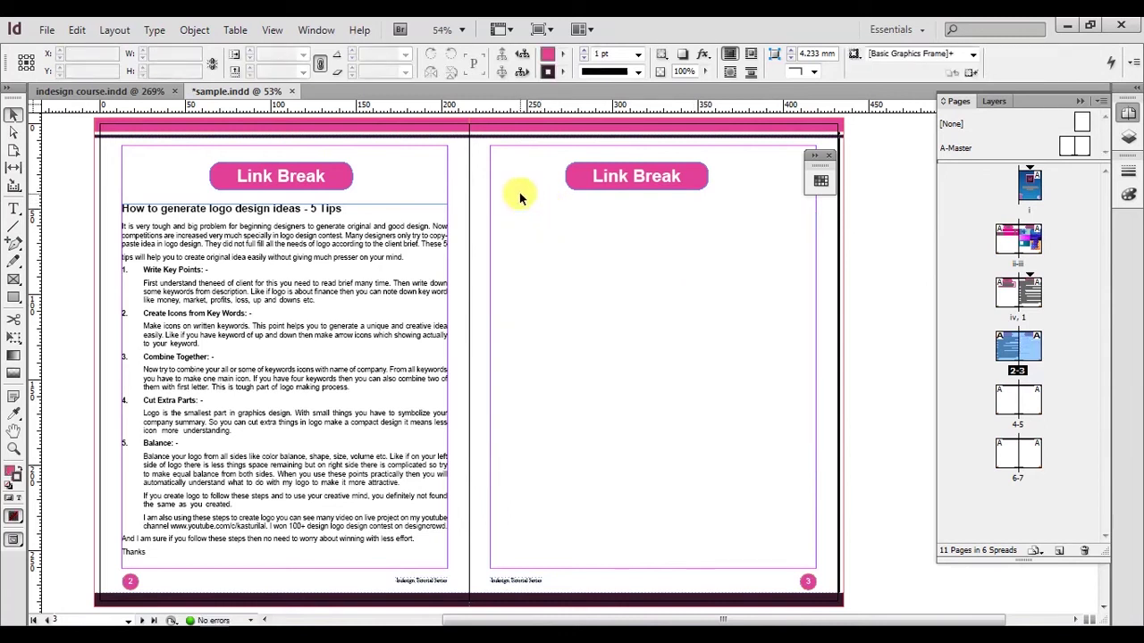
key(ctrl+shift+z)
key(ctrl+shift+z)
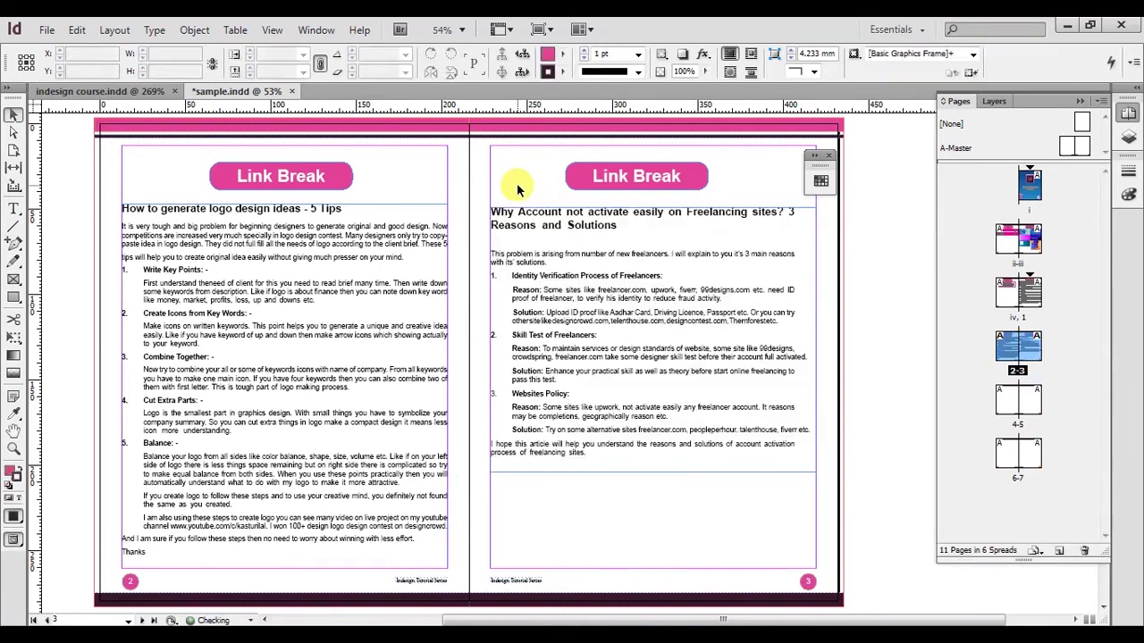
click(494, 264)
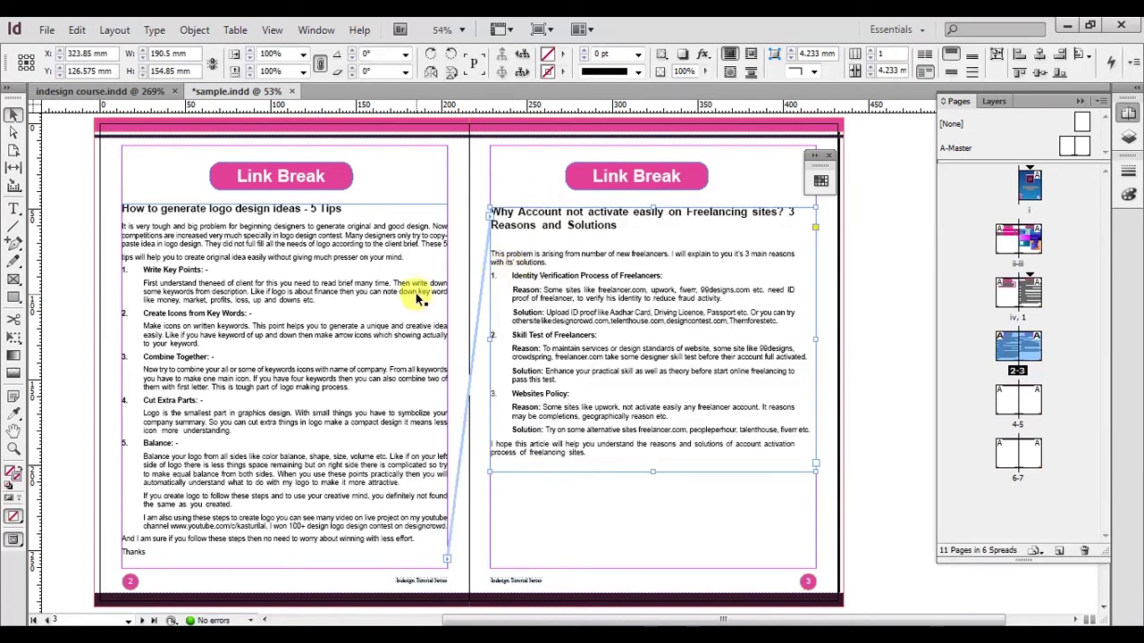
click(509, 192)
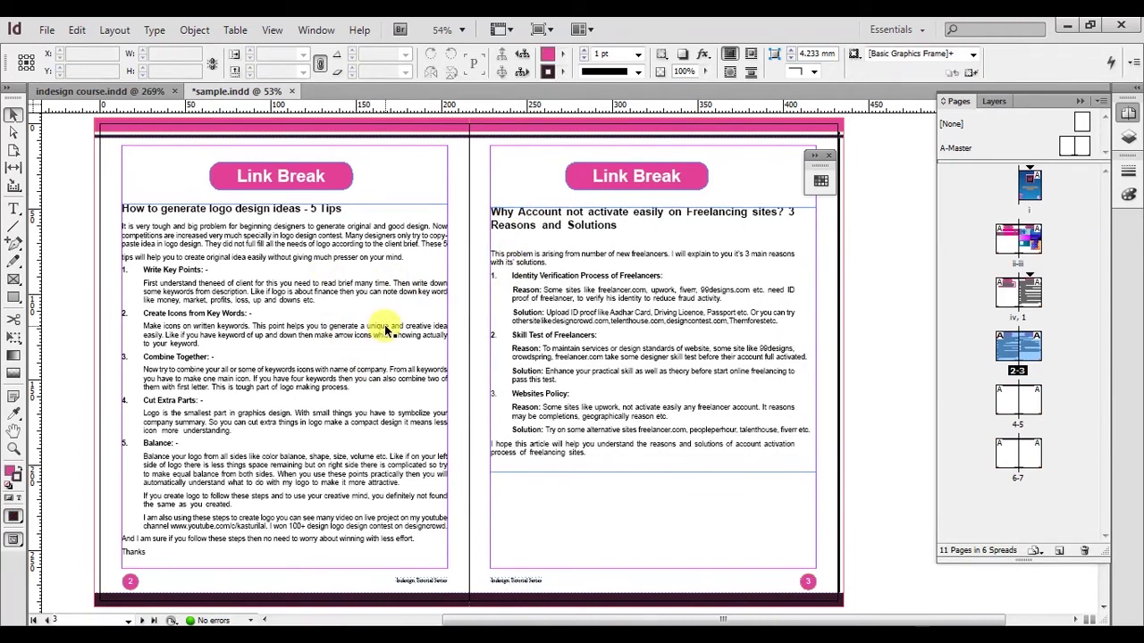
Select the page 3 article from its heading through the last paragraph and cut it from the linked frame
double_click(526, 228)
mouse_move(491, 209)
mouse_down()
mouse_move(689, 434)
mouse_move(492, 210)
mouse_up()
key(ctrl+shift+Down)
key(ctrl+shift+Down)
key(ctrl+shift+Down)
key(ctrl+shift+Down)
key(ctrl+shift+Down)
key(ctrl+shift+Down)
key(ctrl+shift+Down)
key(ctrl+shift+Down)
key(ctrl+shift+Down)
key(ctrl+shift+Down)
key(ctrl+shift+Down)
key(ctrl+shift+Down)
key(ctrl+shift+Down)
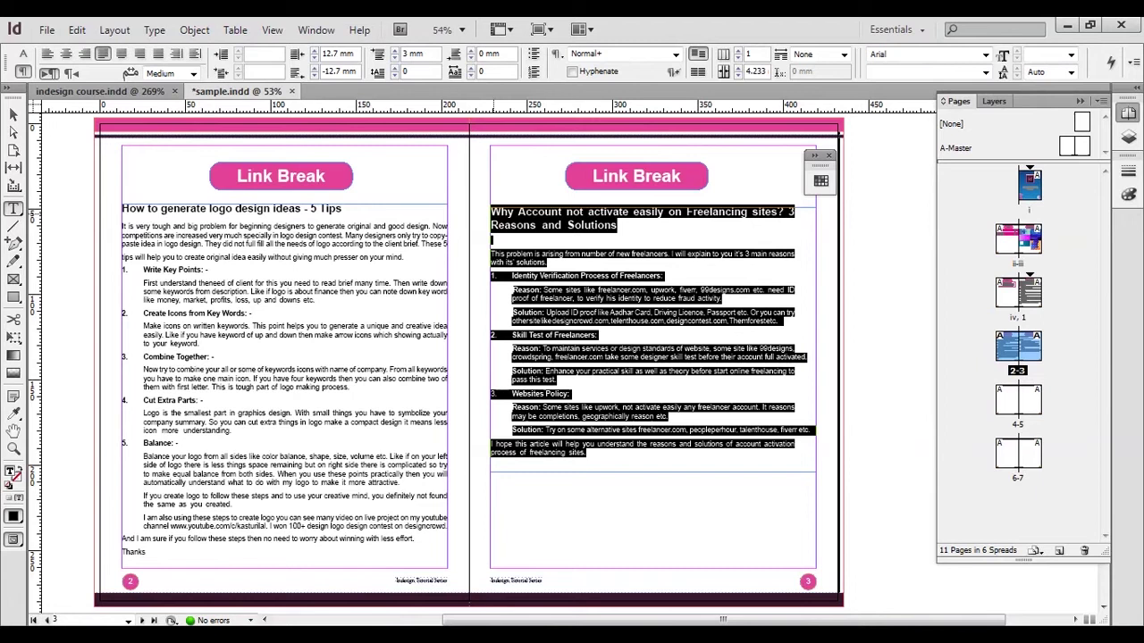
key(Delete)
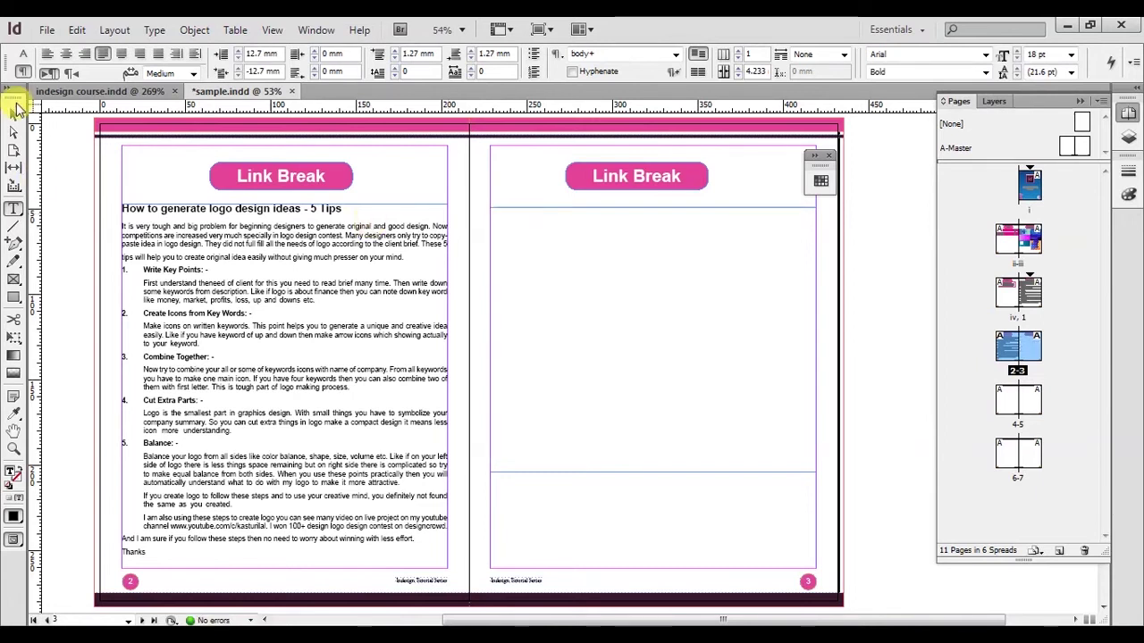
Try to break the thread to the empty page 3 frame at the out port of the page 2 article frame
click(14, 110)
click(574, 440)
key(z)
drag(353, 436, 766, 567)
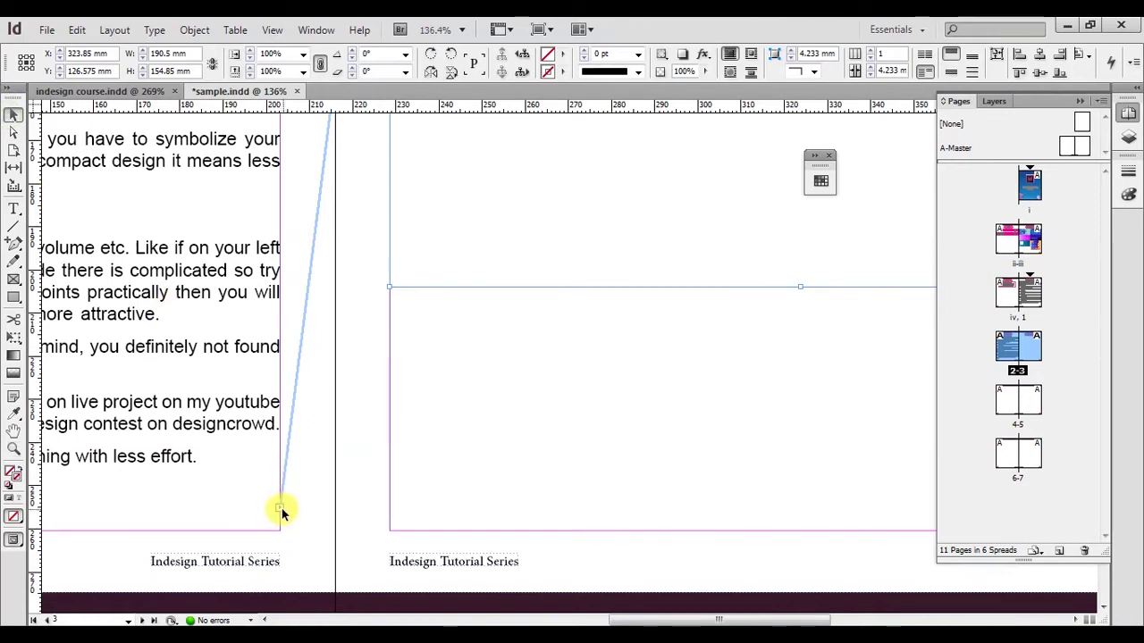
click(279, 510)
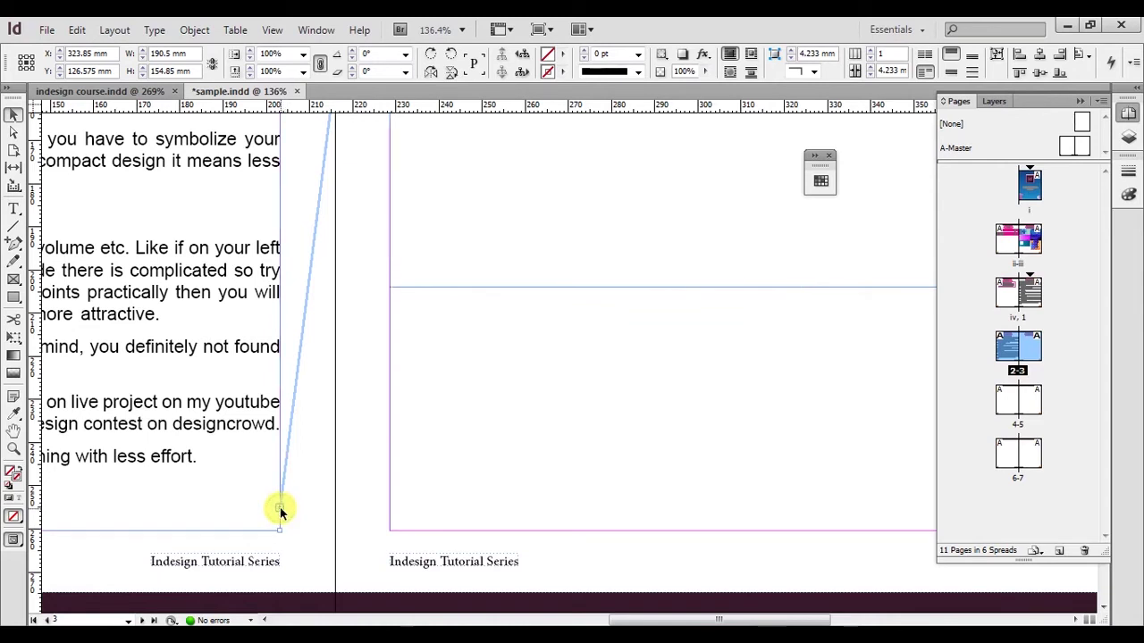
click(280, 508)
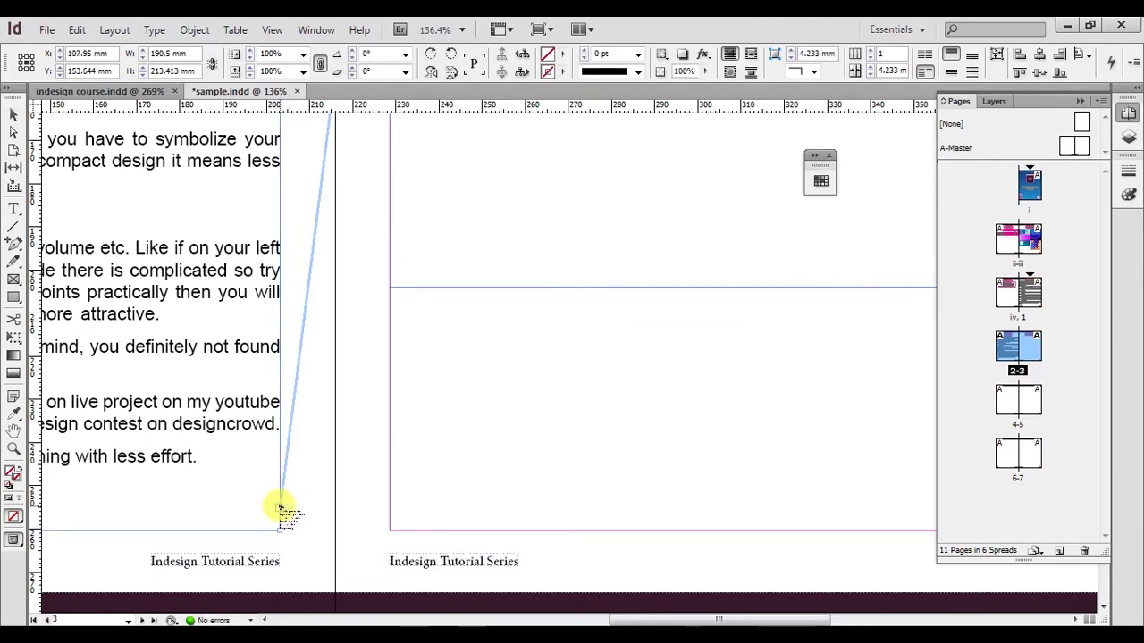
click(278, 504)
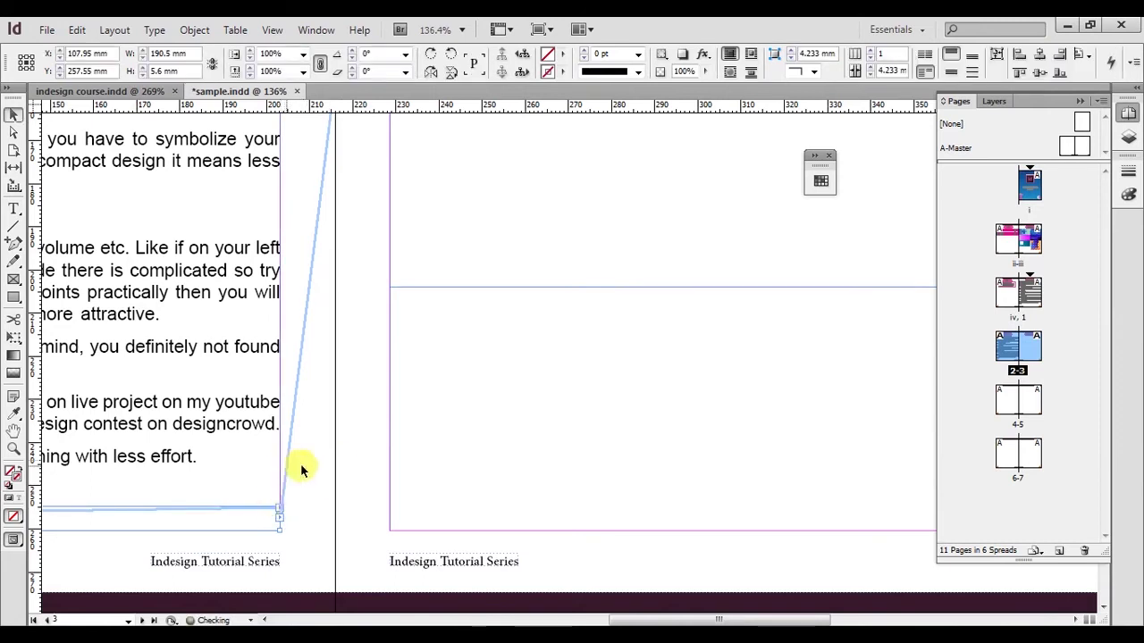
Paste the article back into the empty page 3 frame and check how it flows across the spread
scroll(319, 469, up, 1)
scroll(319, 463, up, 12)
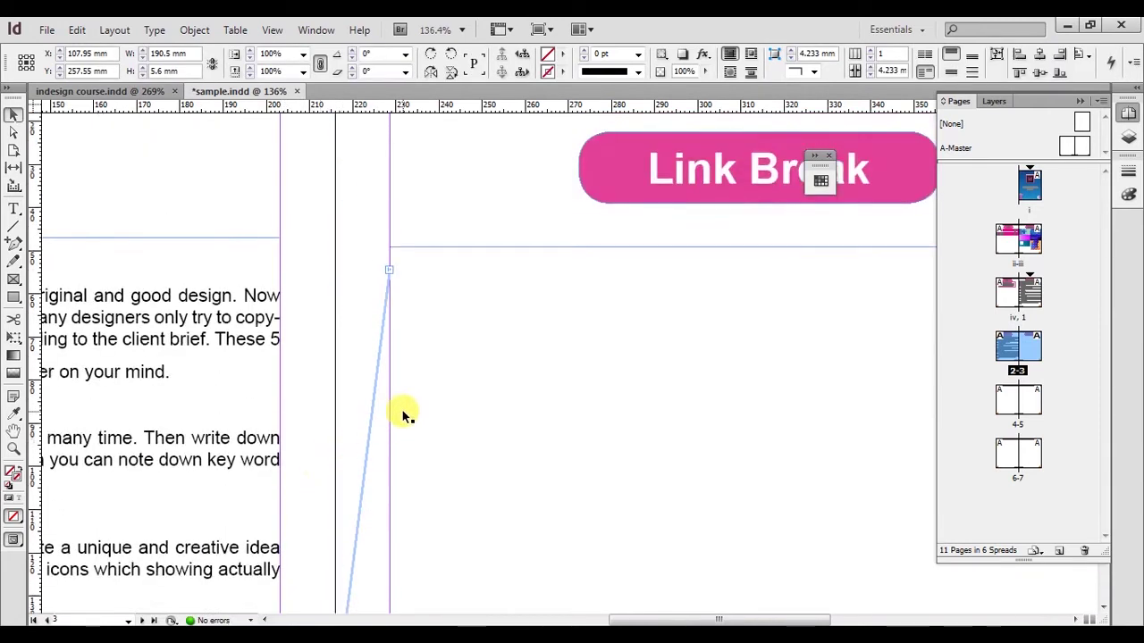
double_click(426, 315)
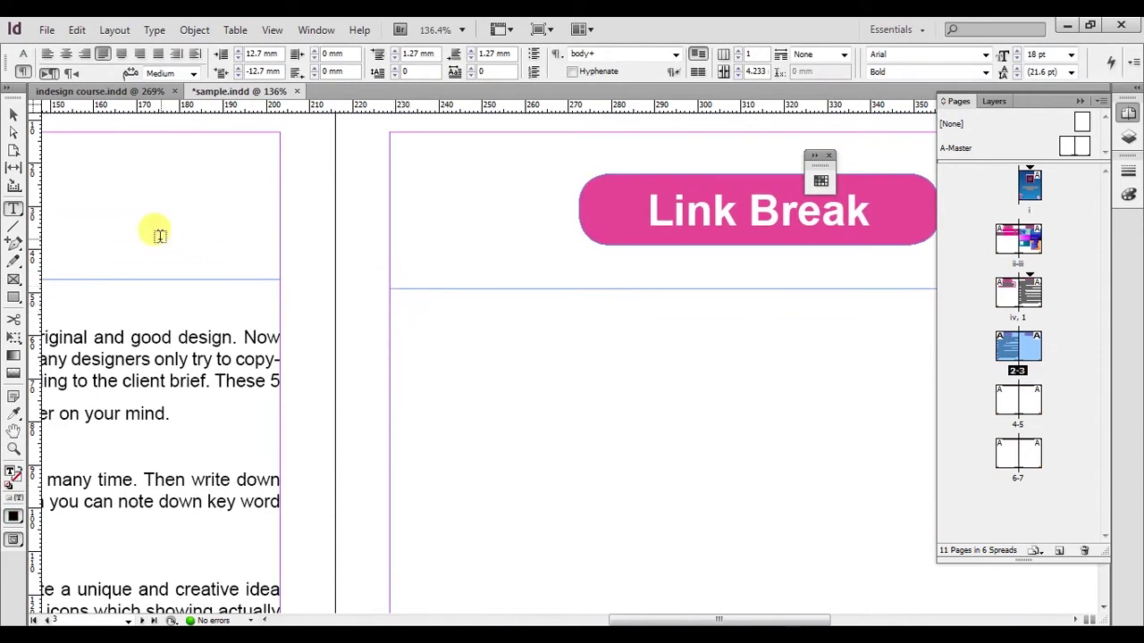
key(ctrl+v)
click(14, 114)
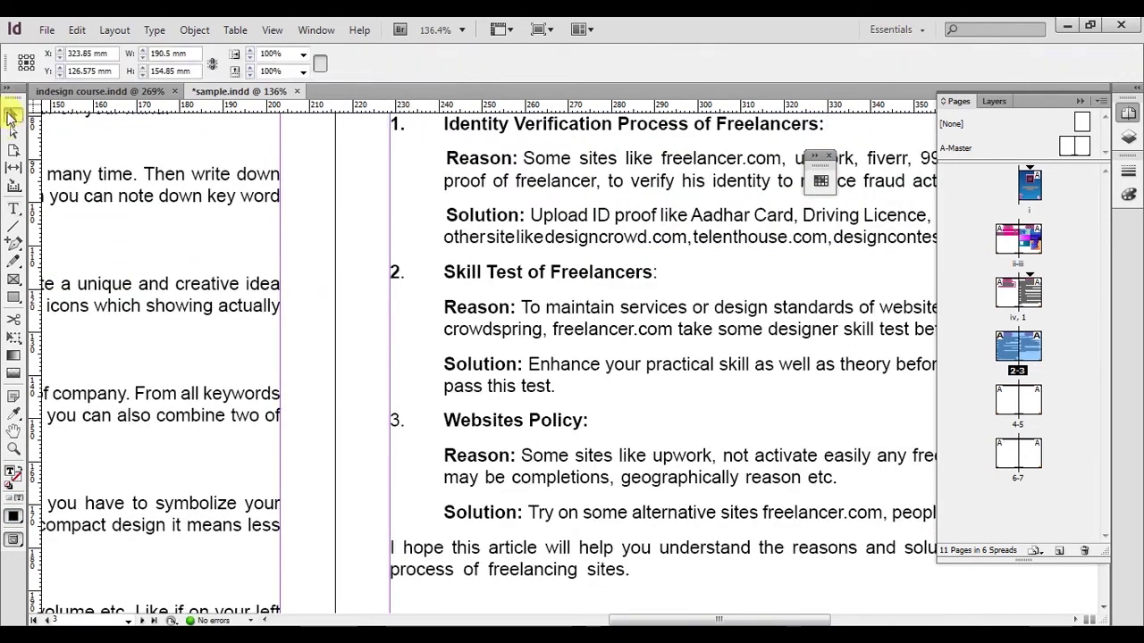
key(ctrl+minus)
key(ctrl+0)
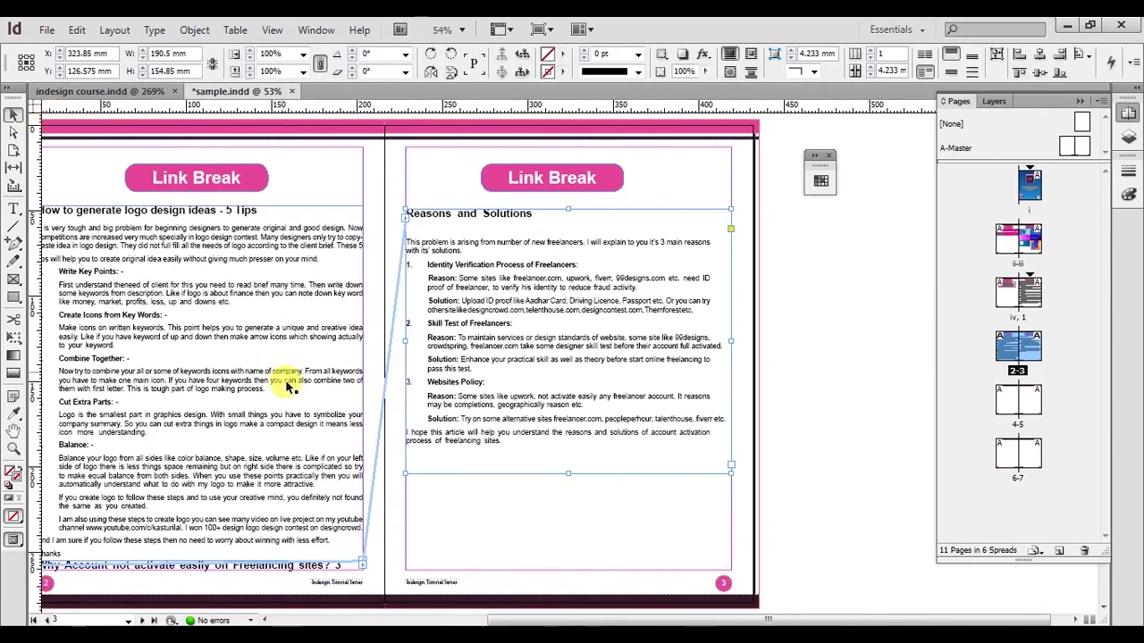
click(509, 407)
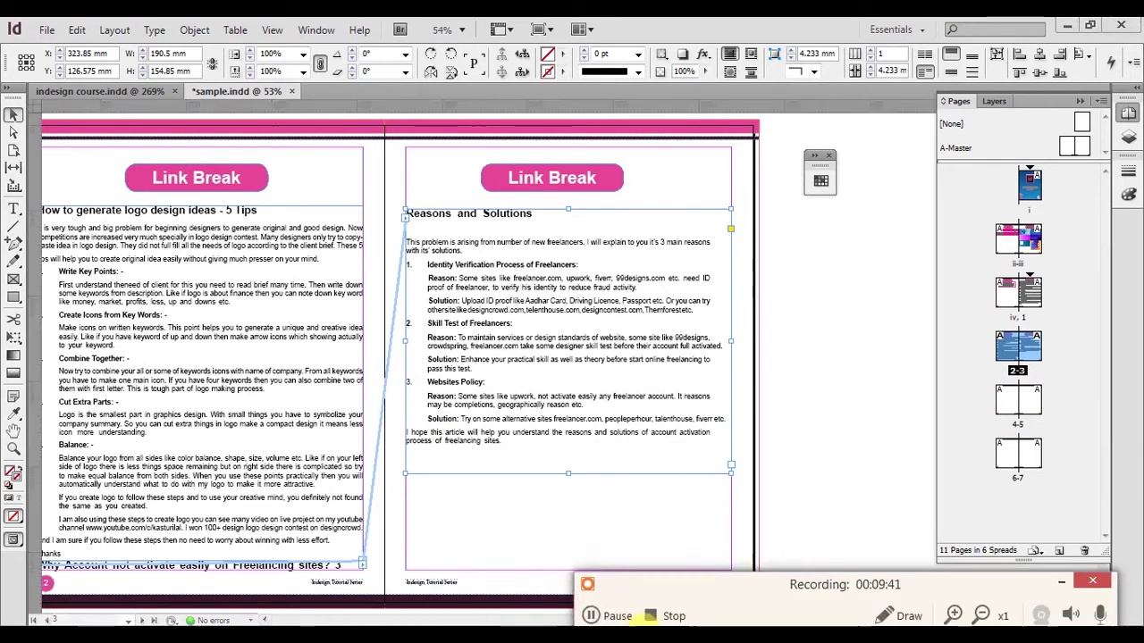
click(591, 616)
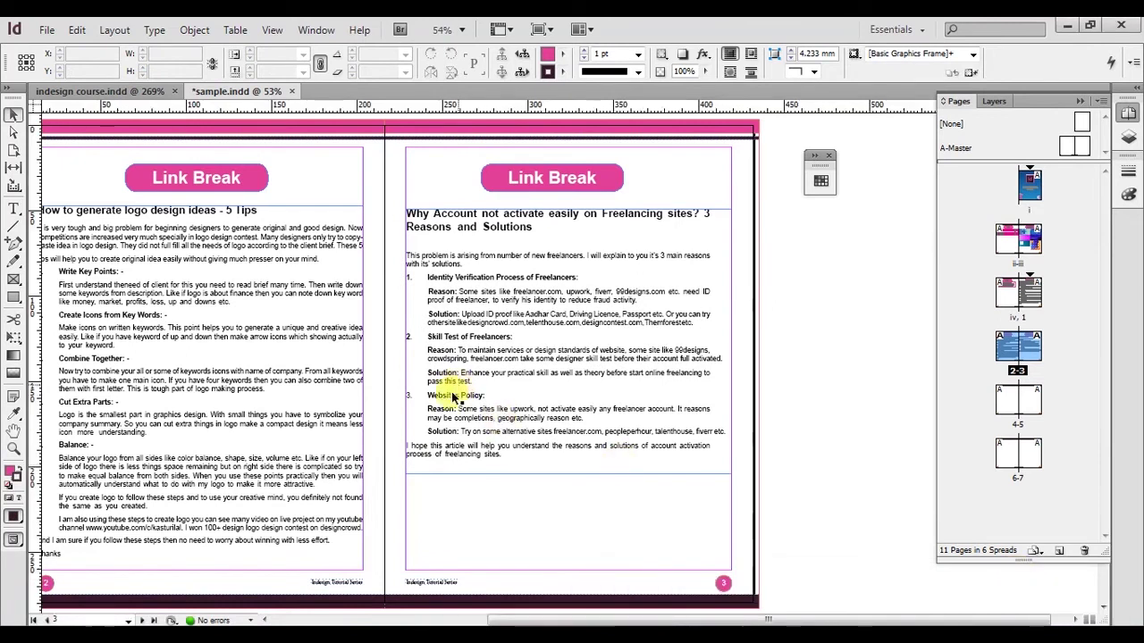
Cut all of the freelancing article text from the page 3 frame, keeping the empty frame
double_click(456, 293)
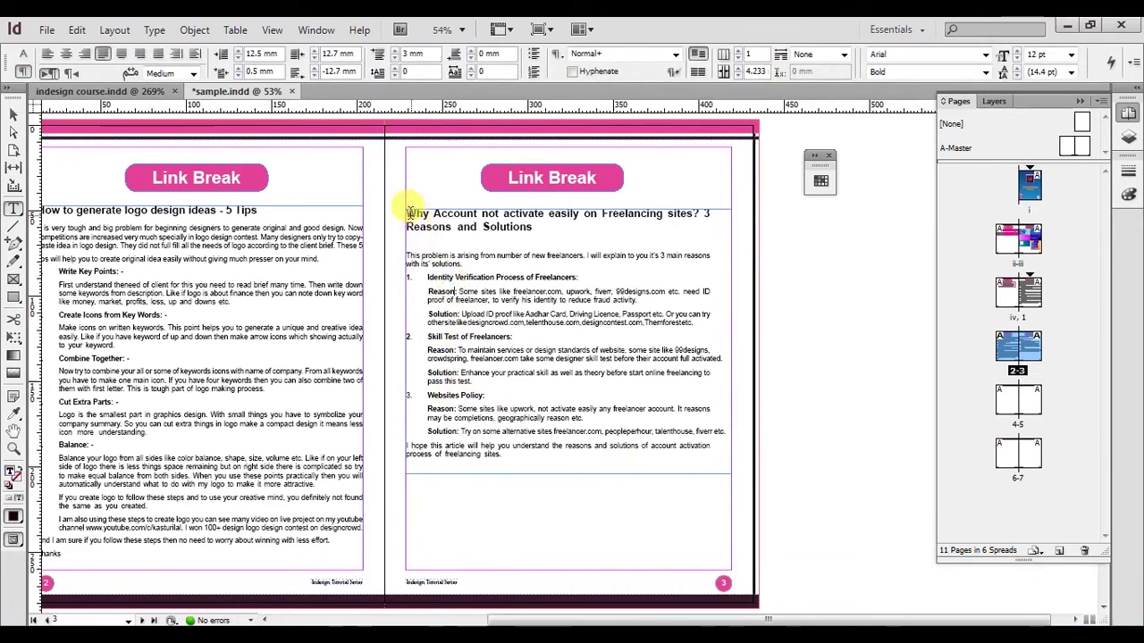
drag(408, 215, 668, 453)
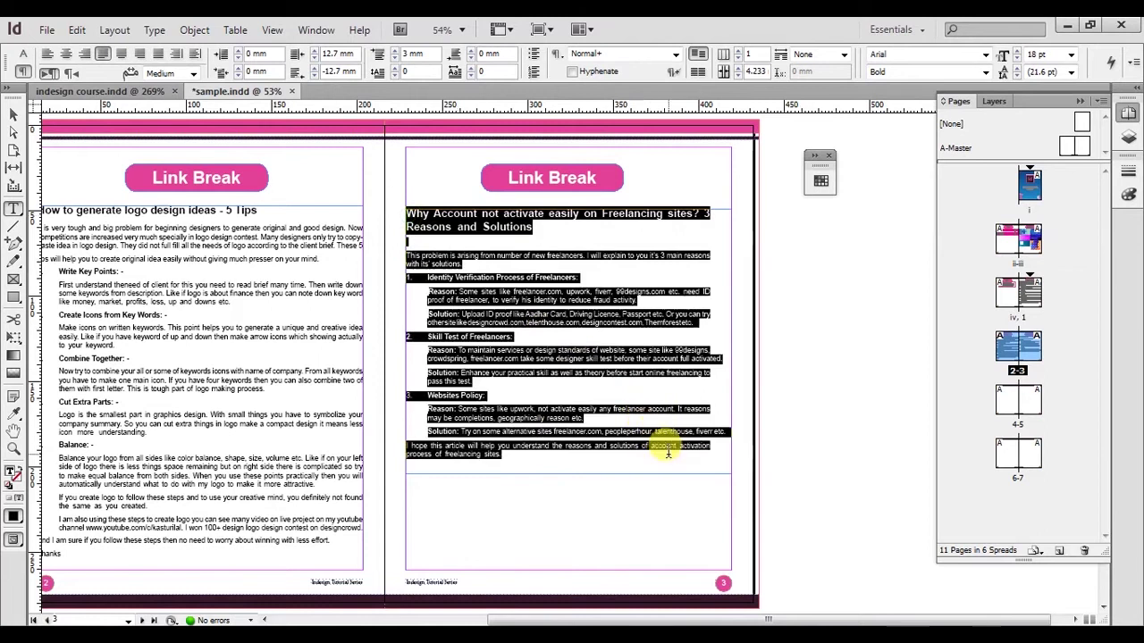
key(BackSpace)
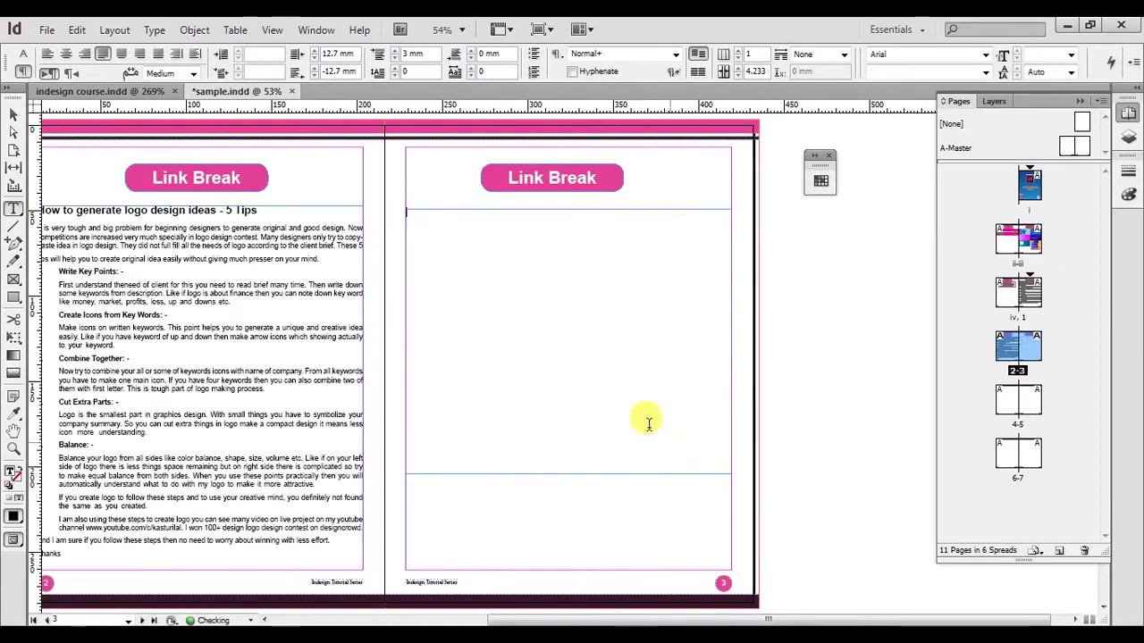
Break the text thread at the out port of the page 2 article frame and discard the loaded text cursor
click(14, 115)
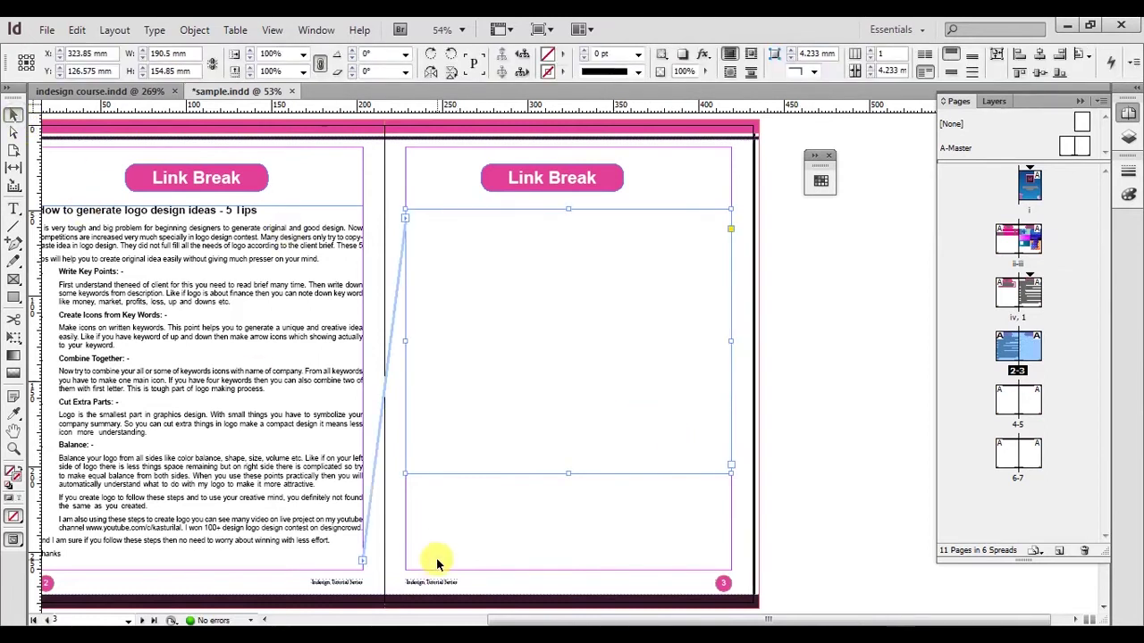
key(z)
drag(320, 507, 418, 584)
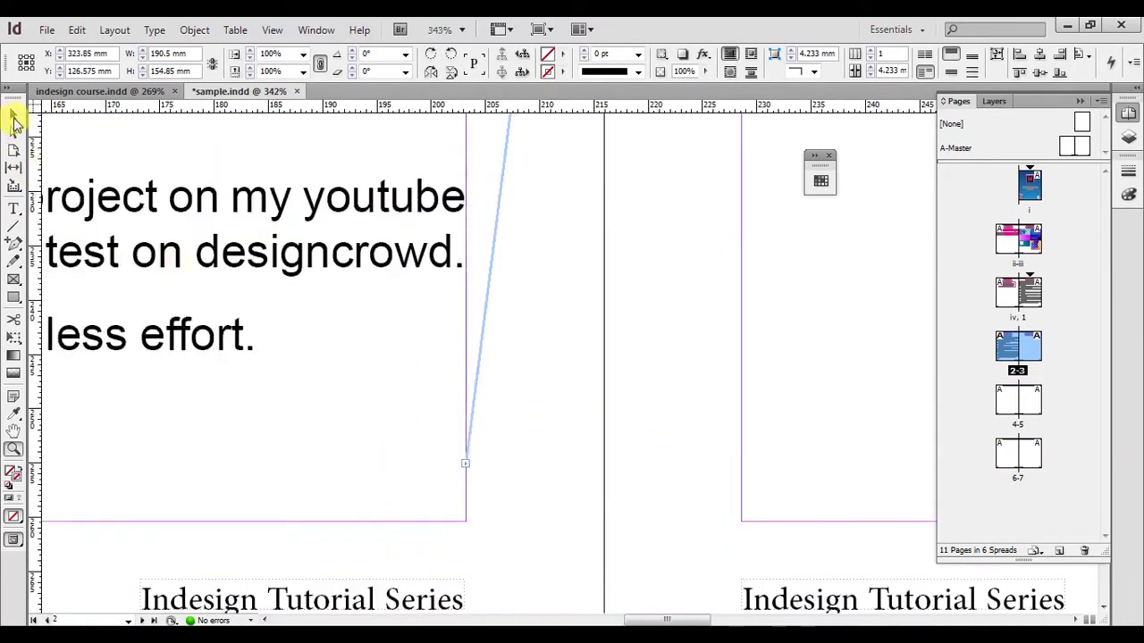
click(466, 464)
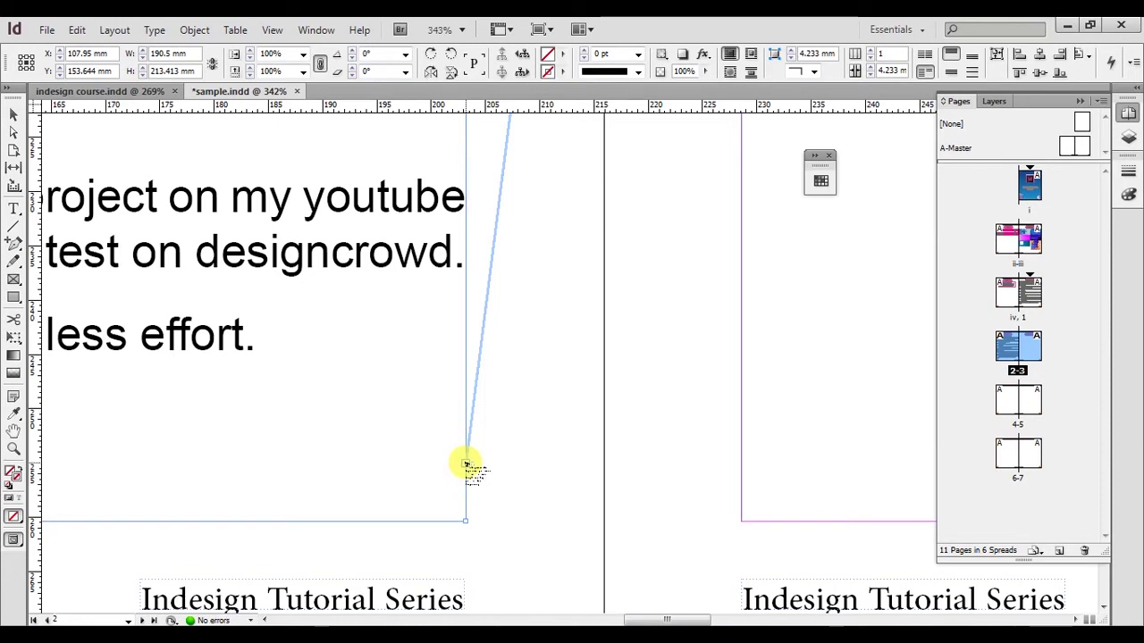
key(Escape)
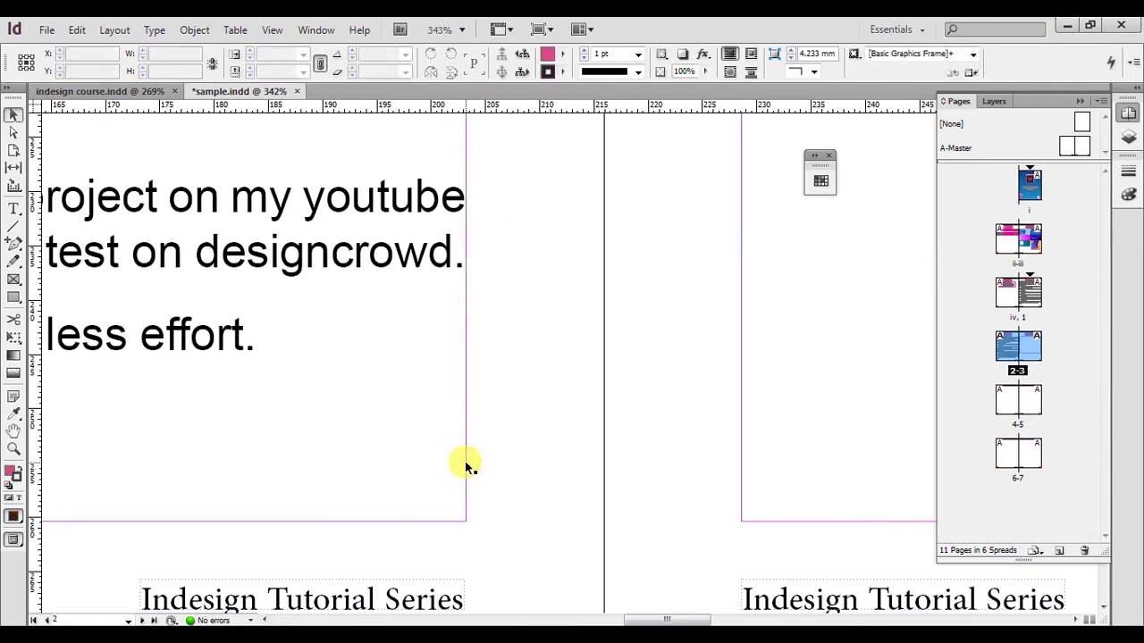
key(ctrl+alt+0)
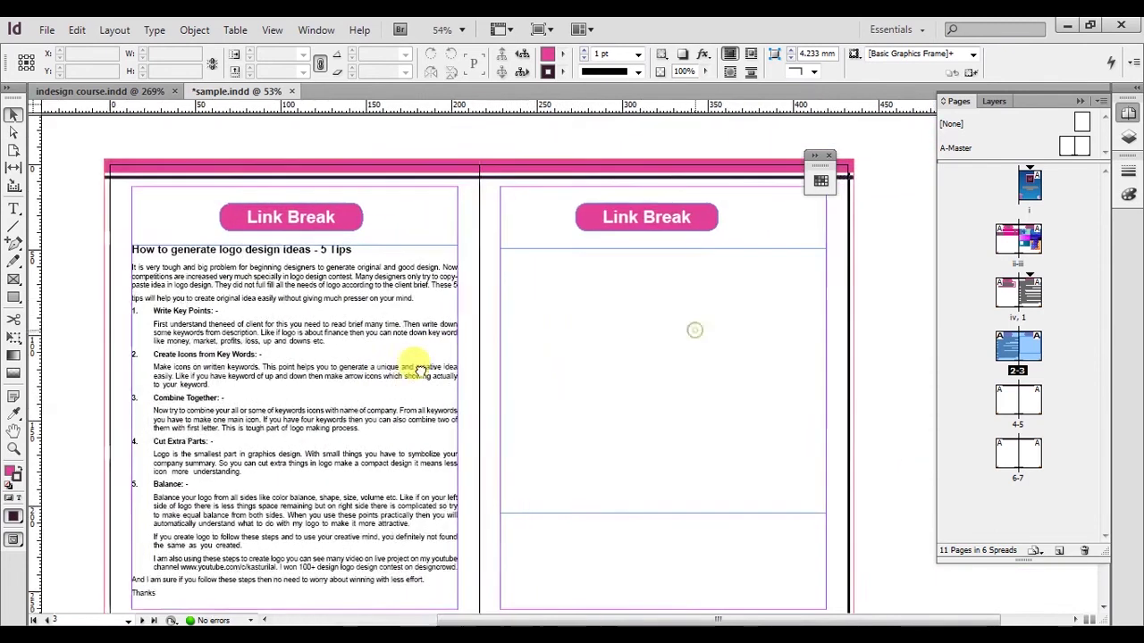
Paste the article into the unlinked page 3 text frame and select the frame to show its ports
double_click(530, 265)
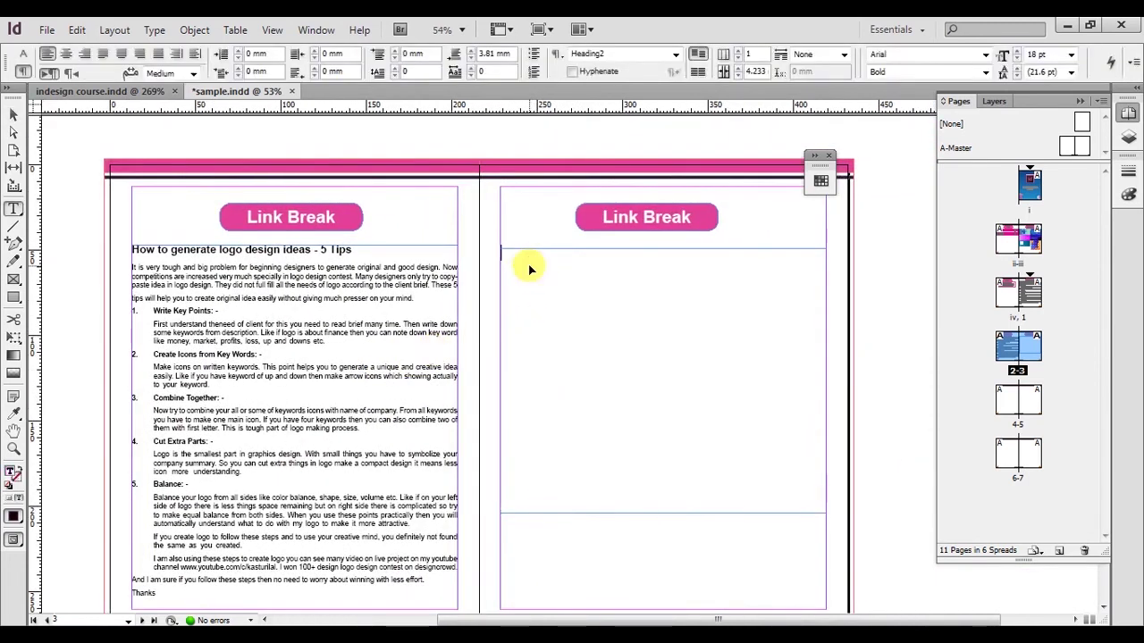
key(ctrl+v)
click(14, 115)
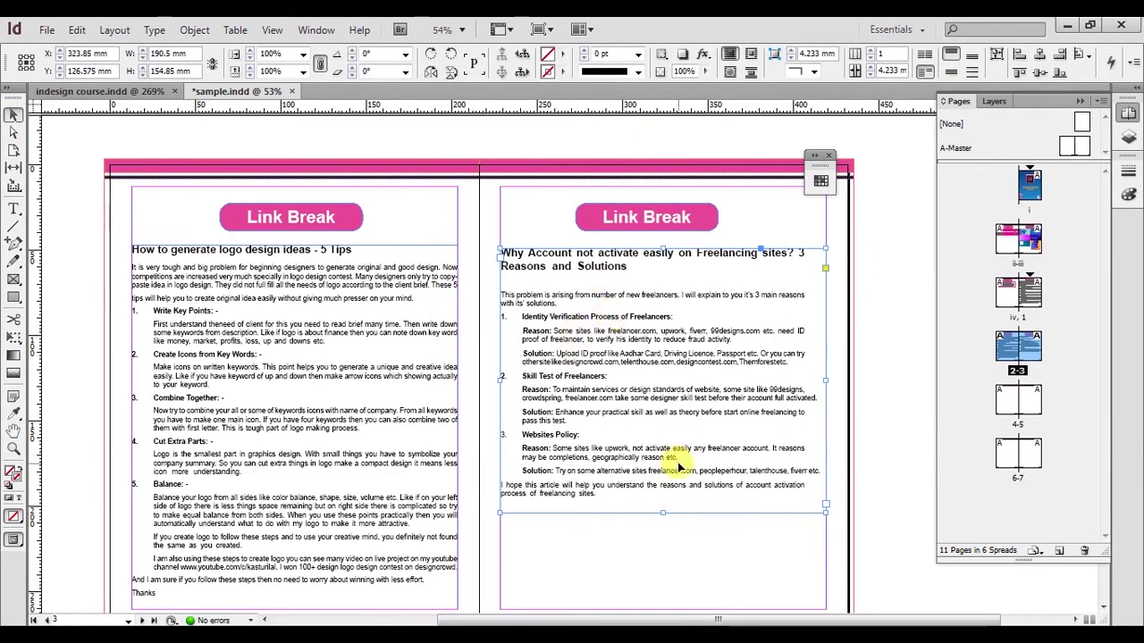
Examine the two unlinked article frames across the page 2-3 spread
scroll(652, 461, down, 5)
scroll(633, 456, up, 5)
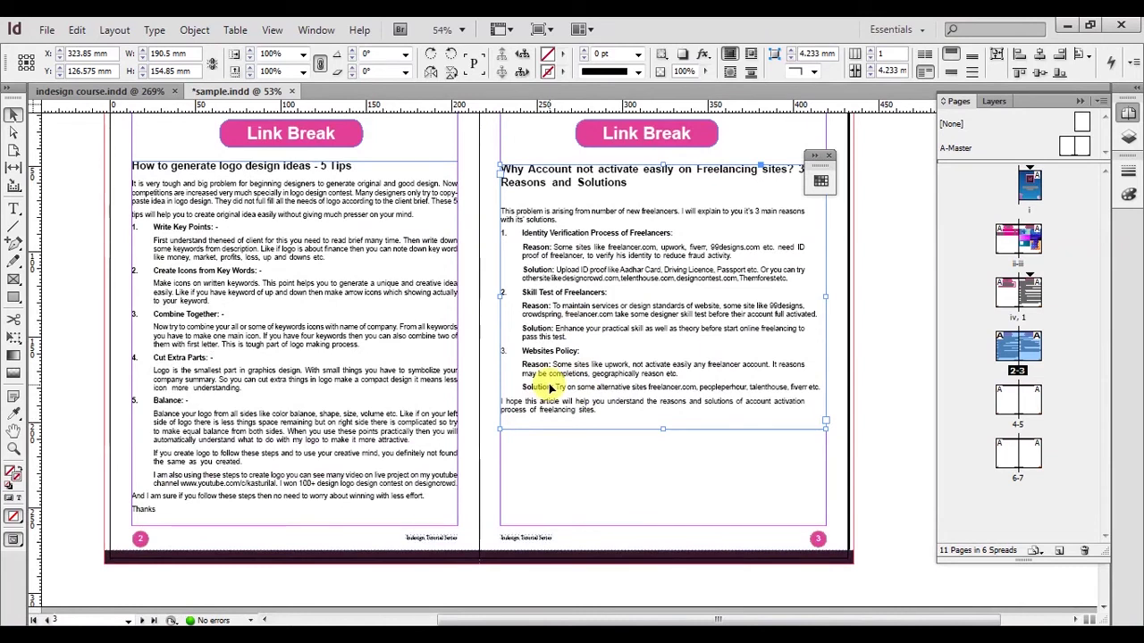
key(z)
drag(375, 440, 546, 542)
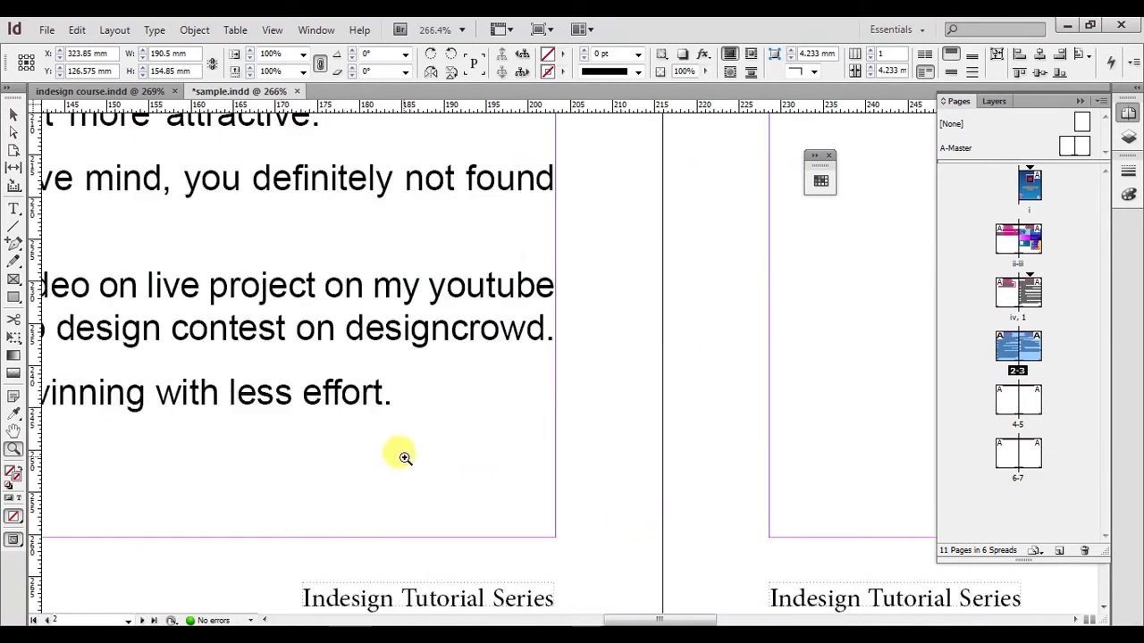
click(17, 116)
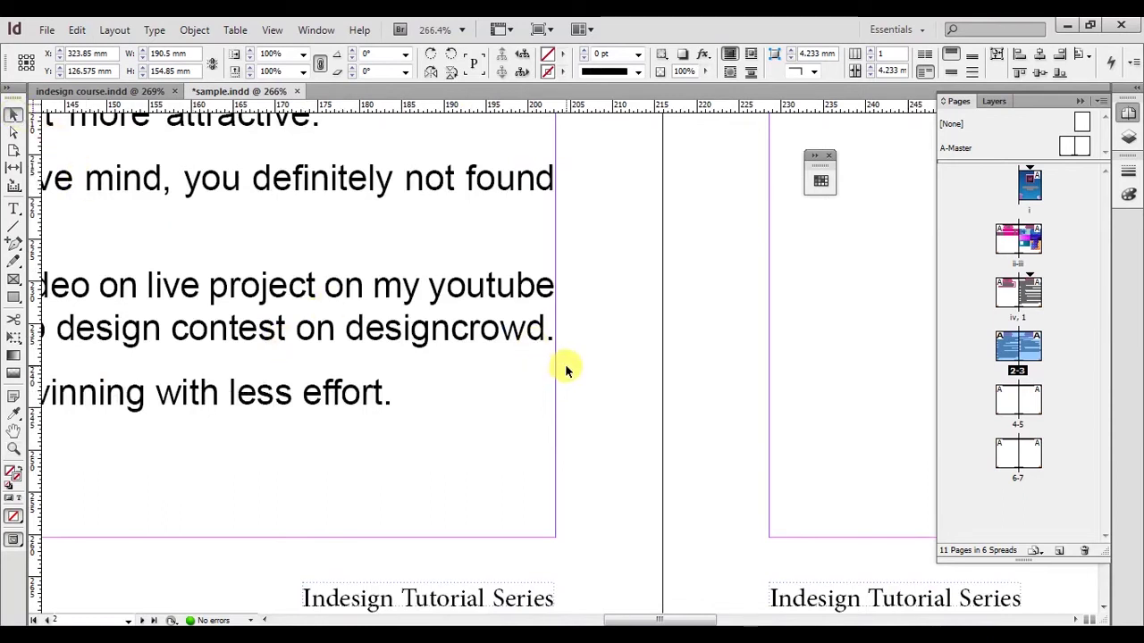
key(ctrl+alt+2)
drag(706, 348, 370, 324)
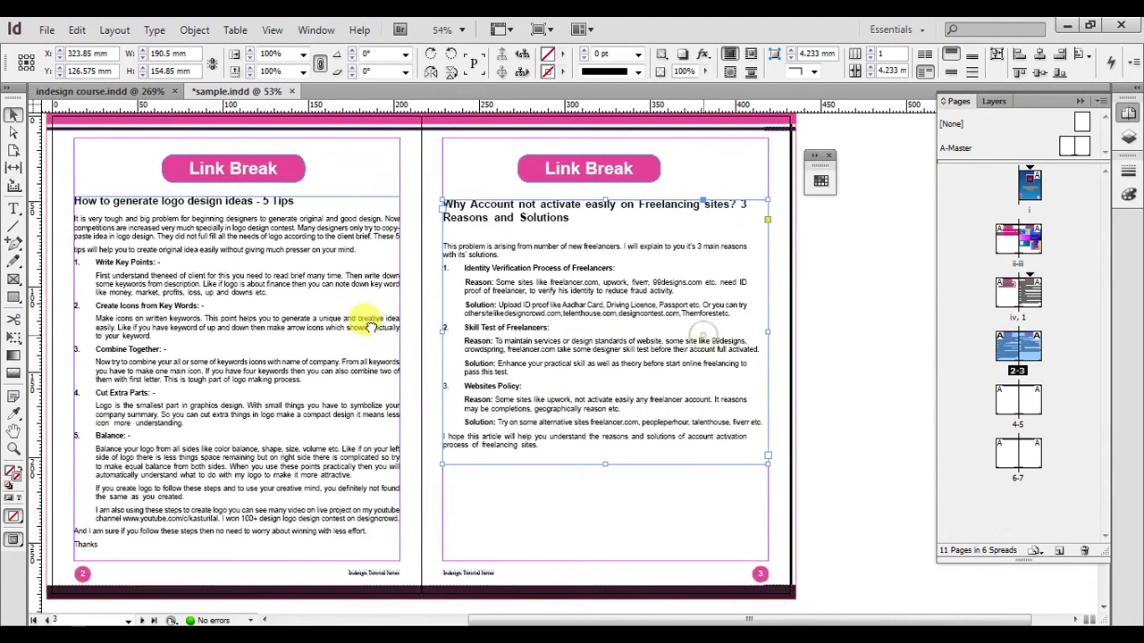
Review topics 23 and 24 in the indesign course.indd topic list and return to sample.indd
click(95, 90)
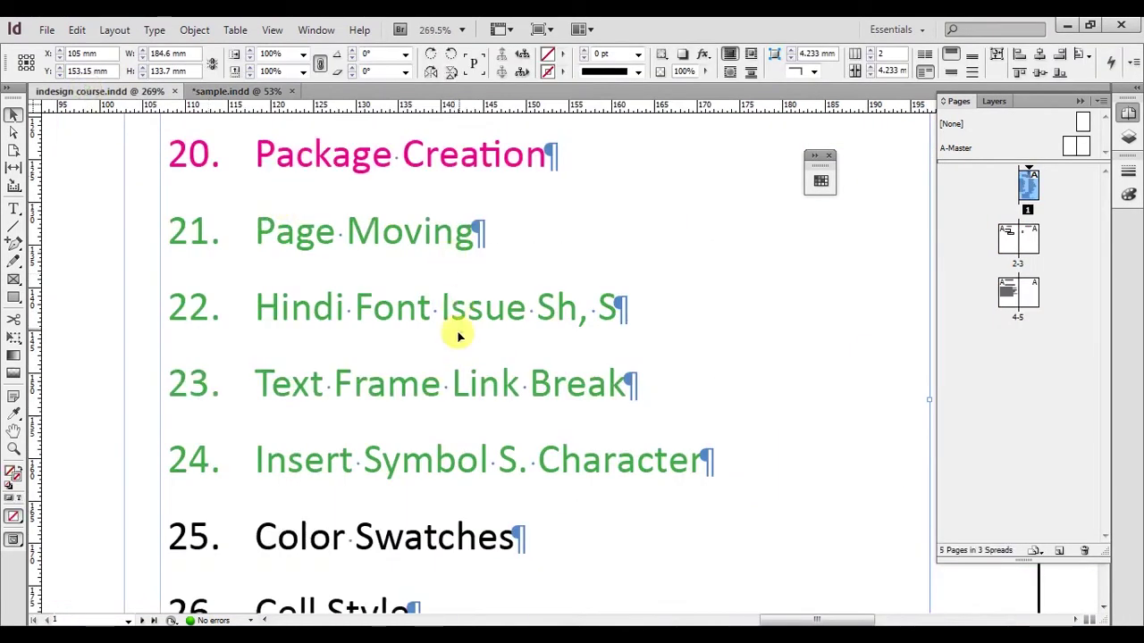
double_click(408, 391)
double_click(408, 391)
drag(356, 458, 402, 459)
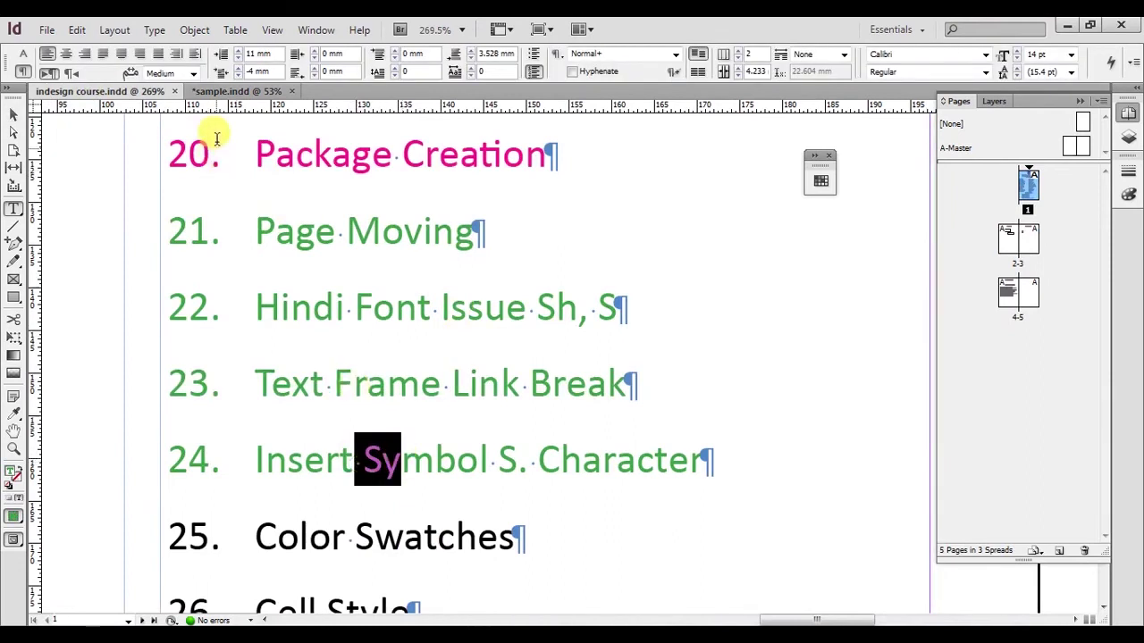
click(230, 90)
key(Escape)
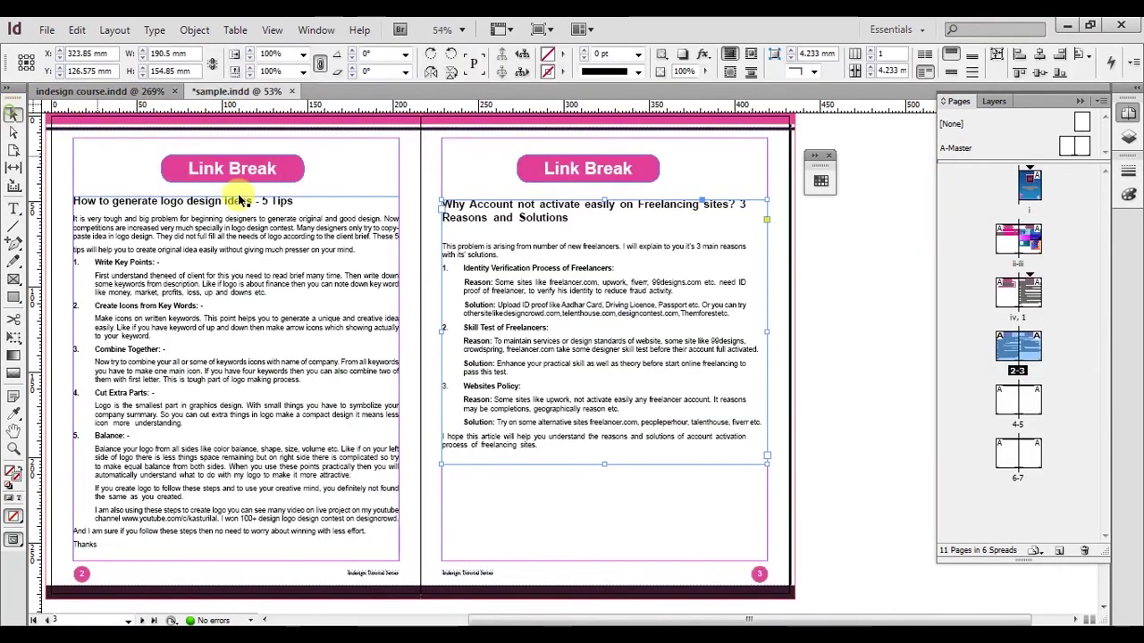
Place the text cursor directly before "Reason:" under "Websites Policy" in the page 3 article
click(821, 281)
scroll(688, 367, down, 1)
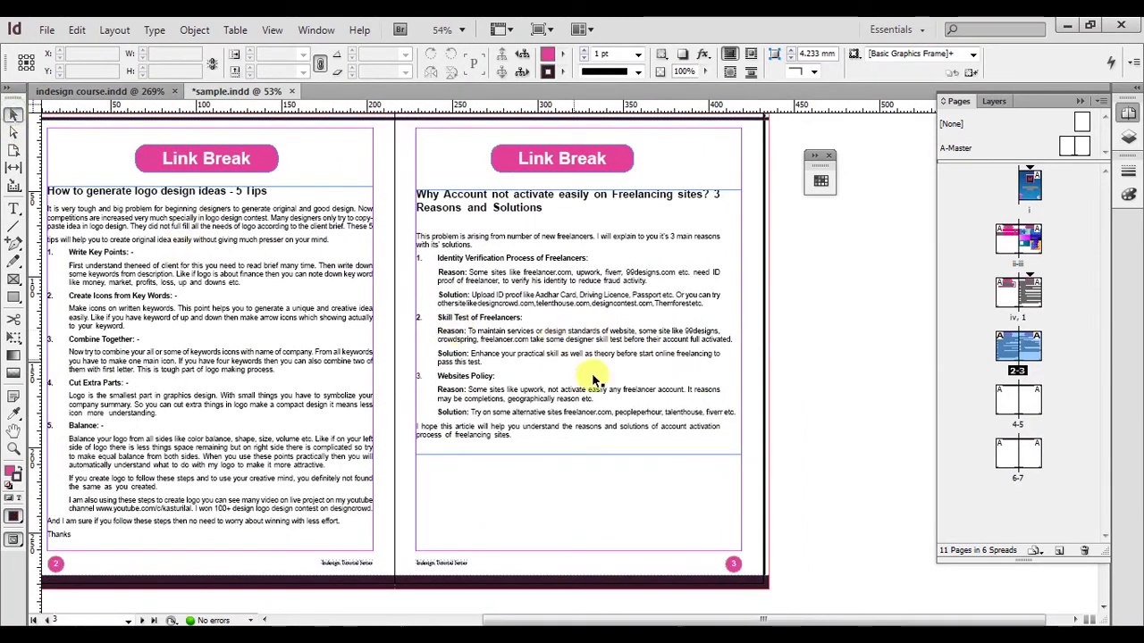
key(z)
drag(402, 453, 743, 490)
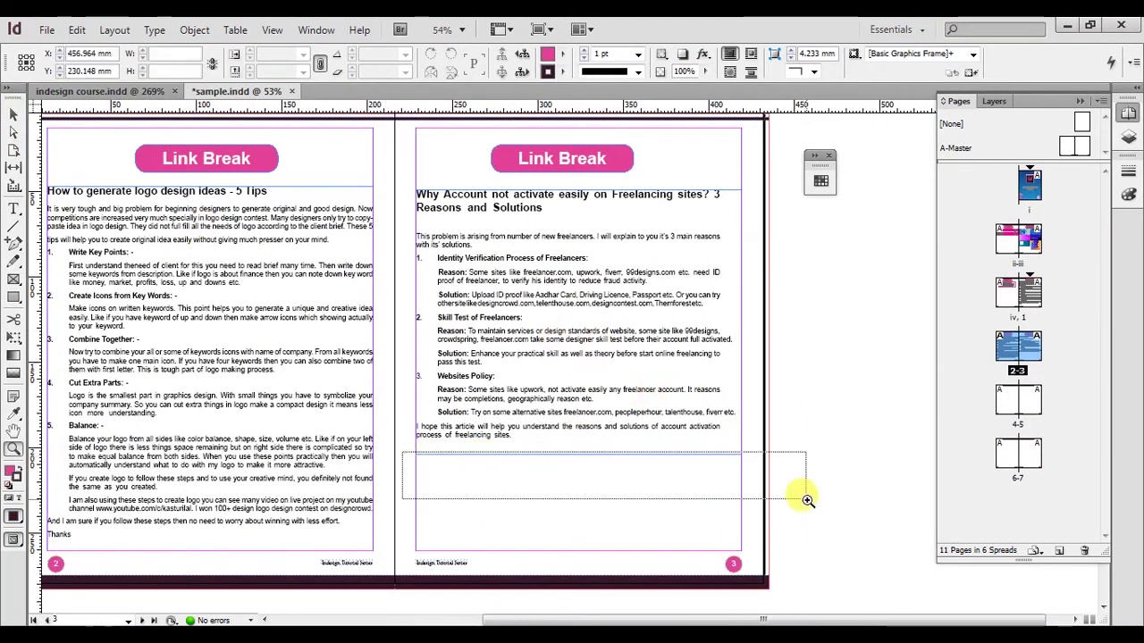
drag(64, 145, 623, 243)
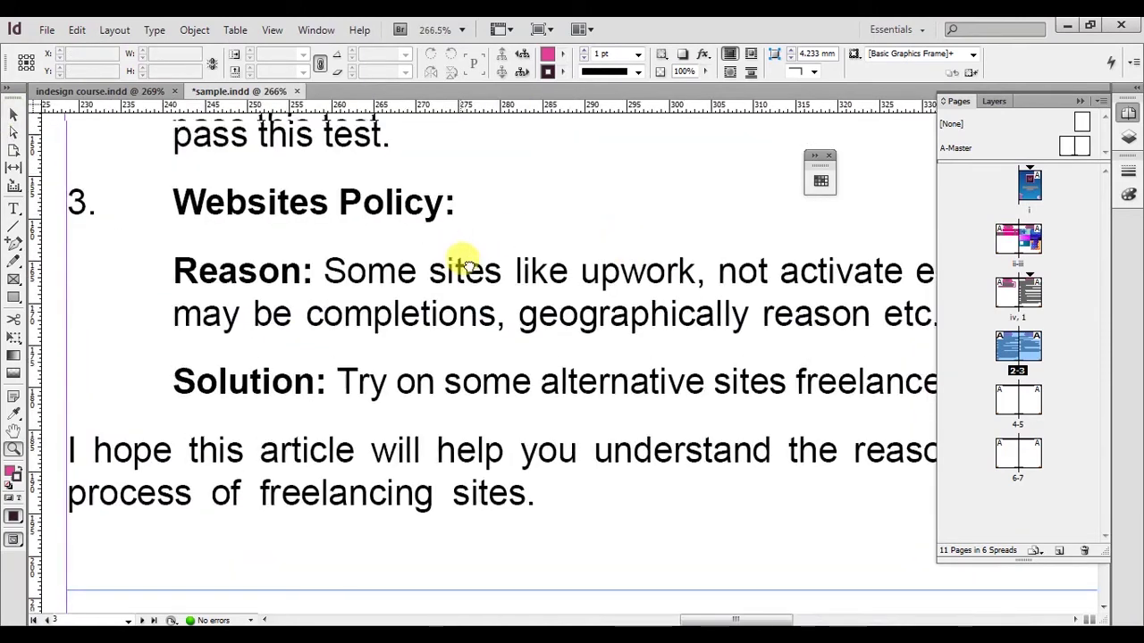
click(13, 208)
click(199, 324)
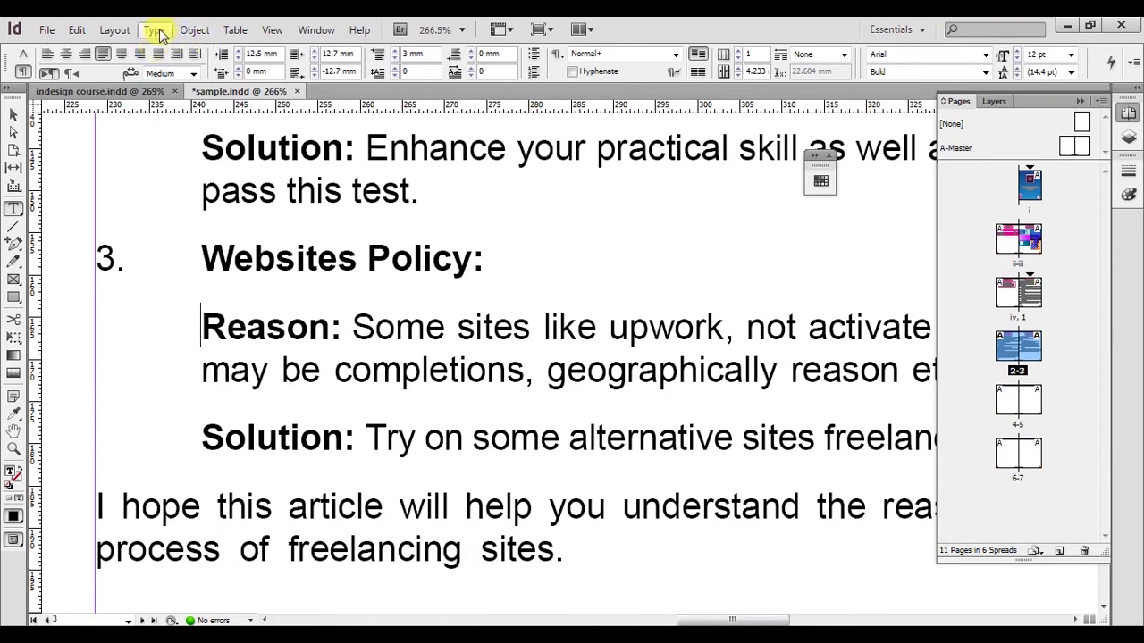
Open the Glyphs list and set its font to Symbol
click(157, 31)
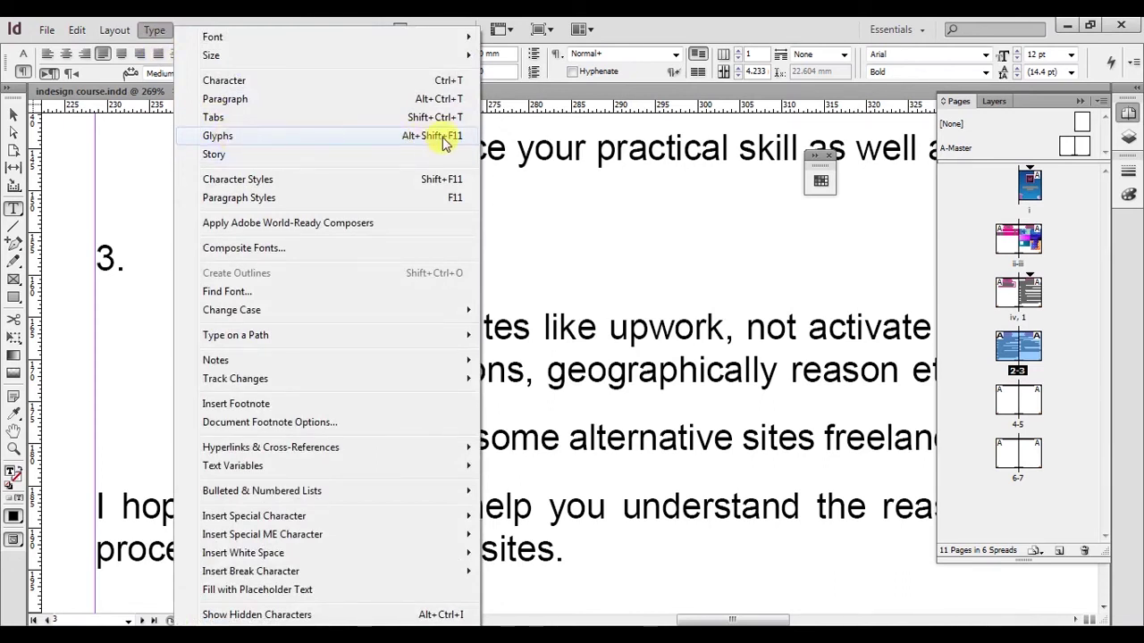
click(219, 137)
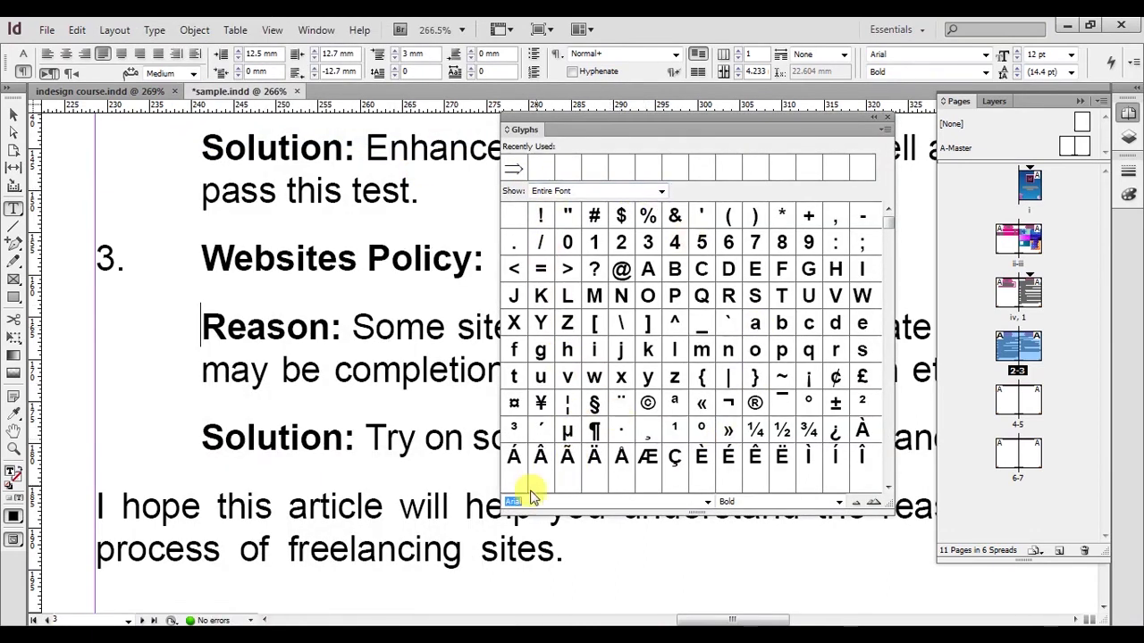
click(528, 503)
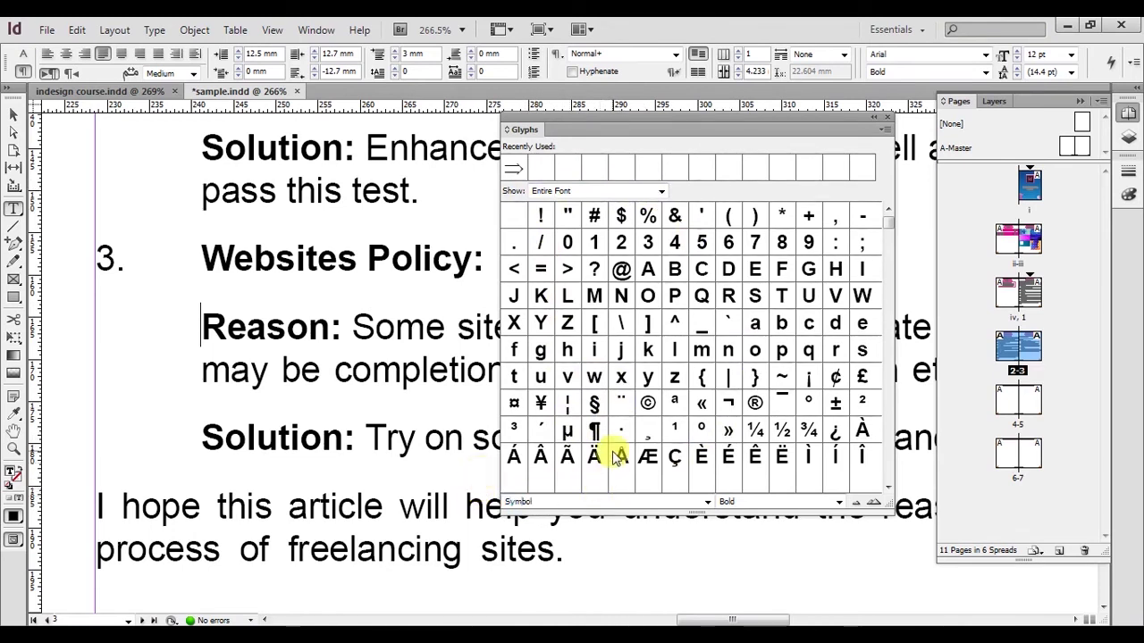
key(Tab)
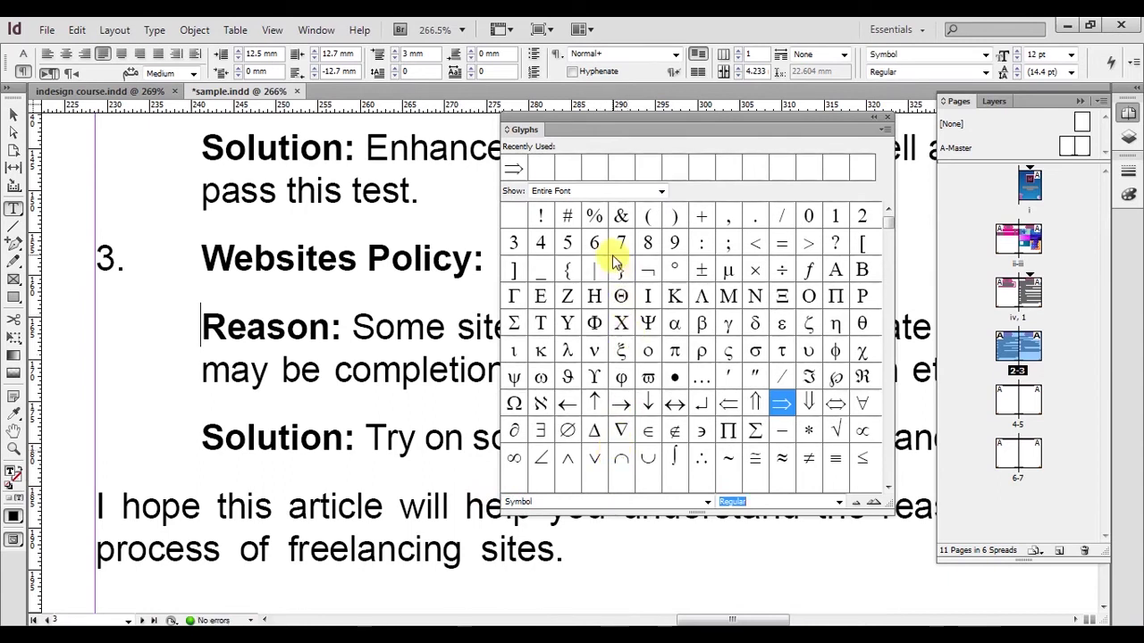
Insert the arrow glyphs →, ⇒ and ⇔ before "Reason:", followed by another ⇒ from the recently used glyphs
drag(891, 230, 892, 393)
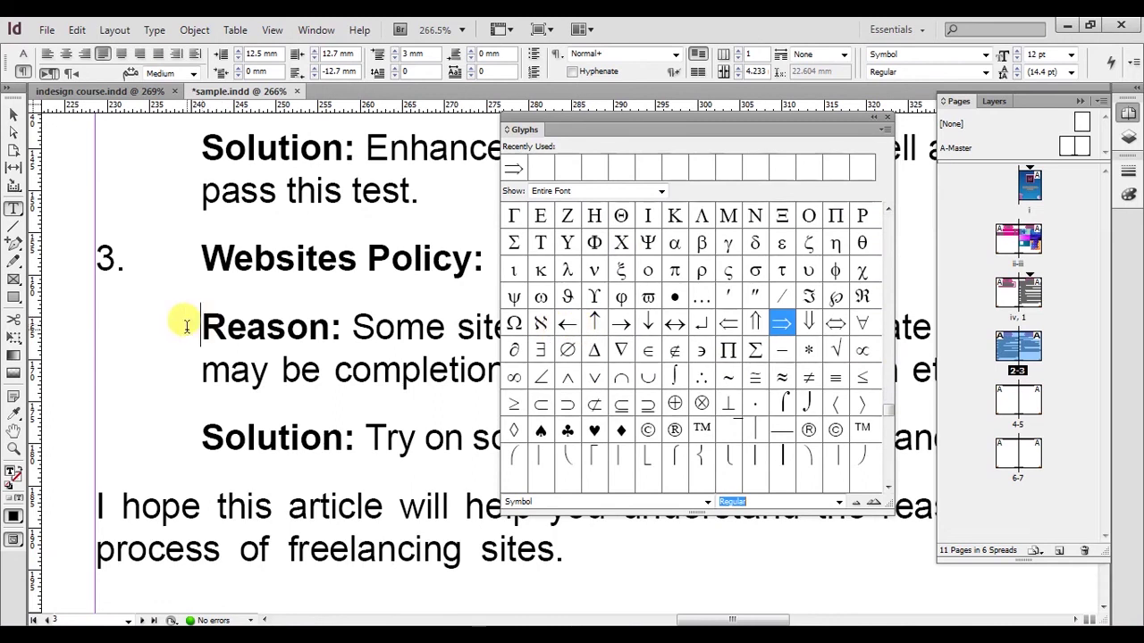
double_click(621, 324)
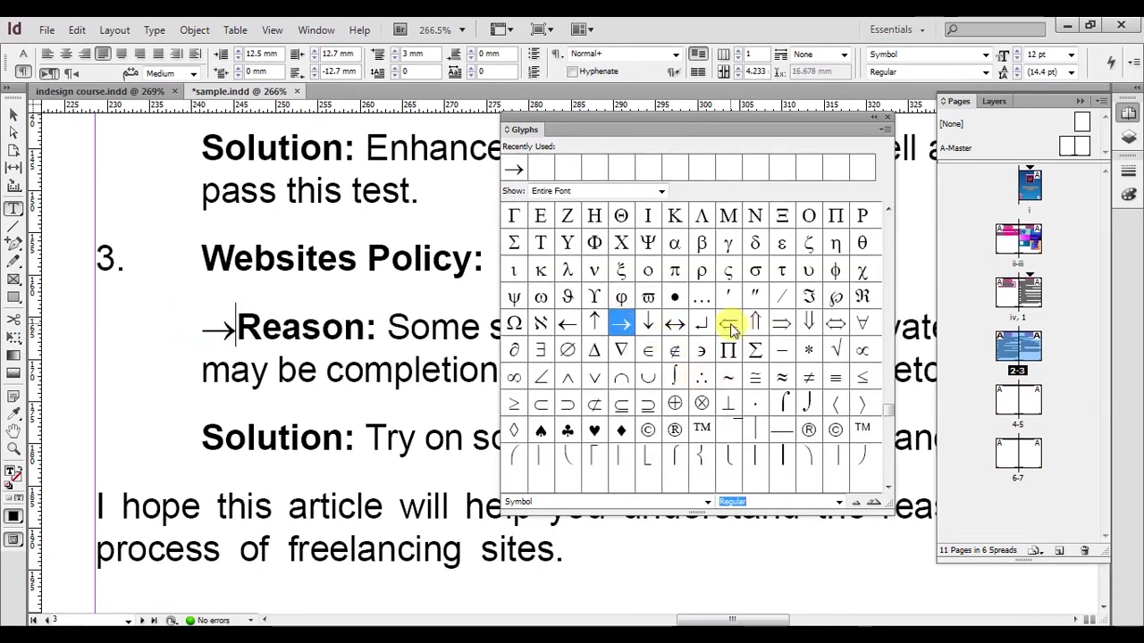
double_click(780, 327)
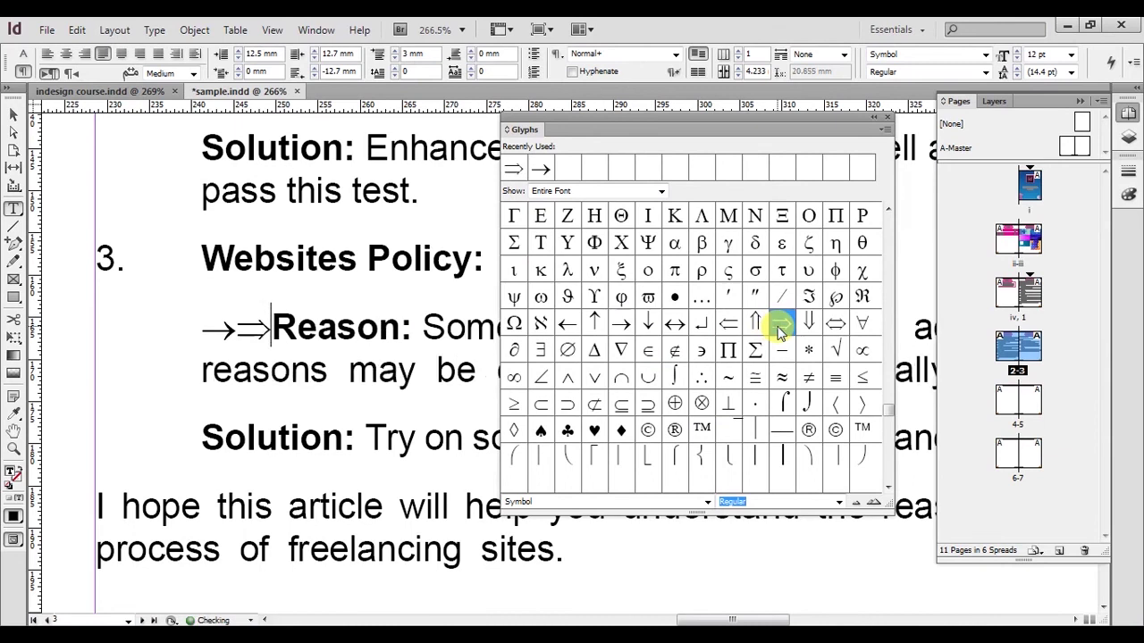
double_click(833, 326)
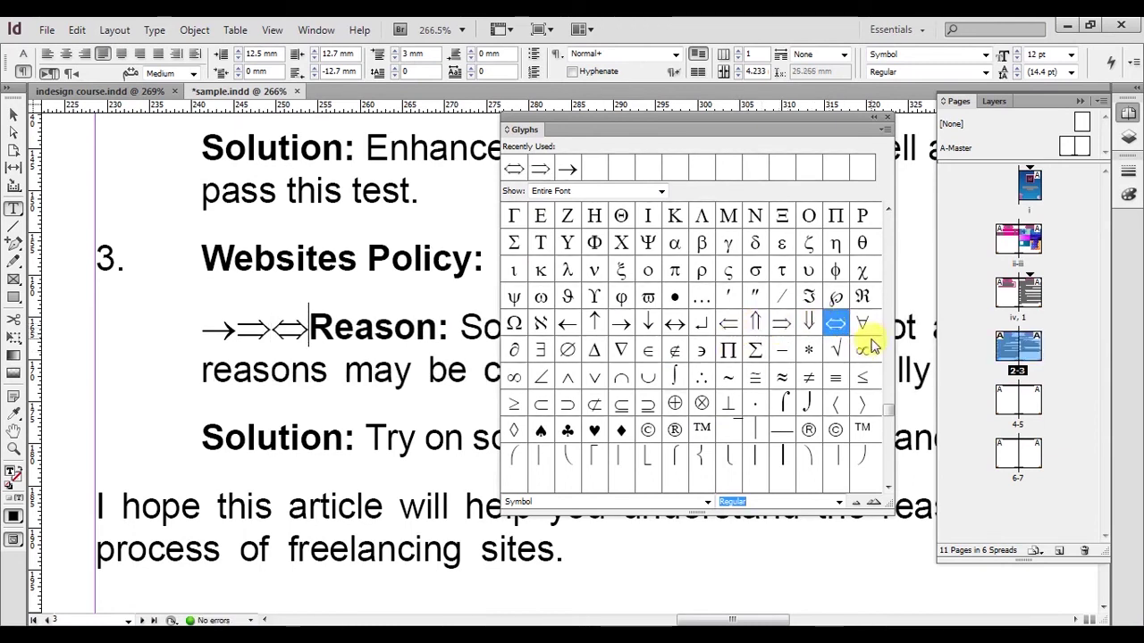
drag(889, 427, 887, 234)
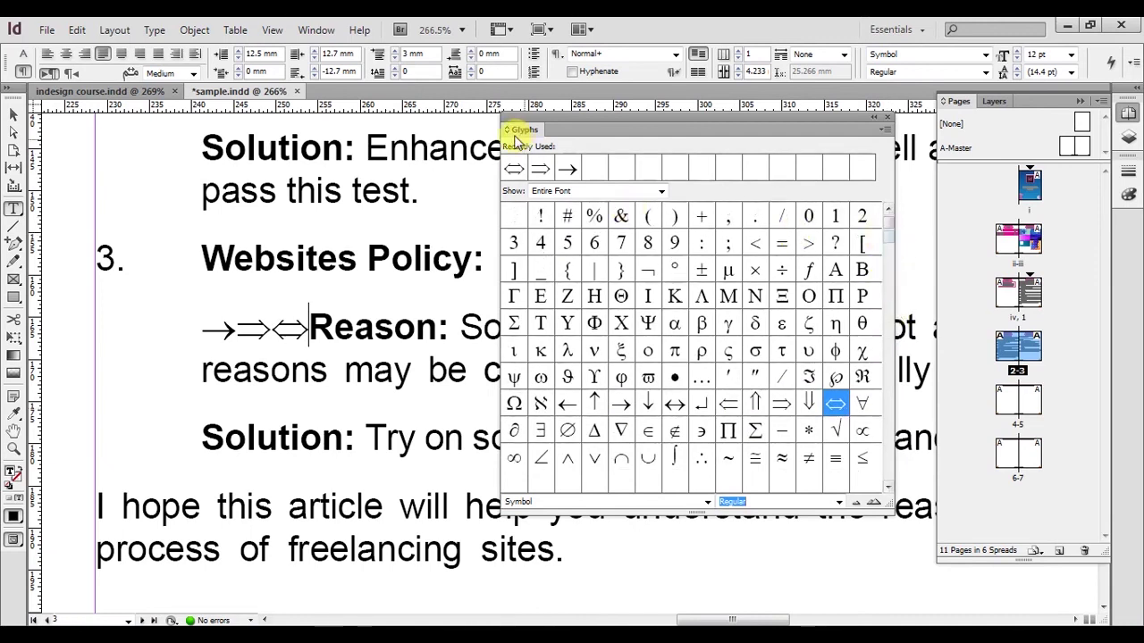
double_click(547, 168)
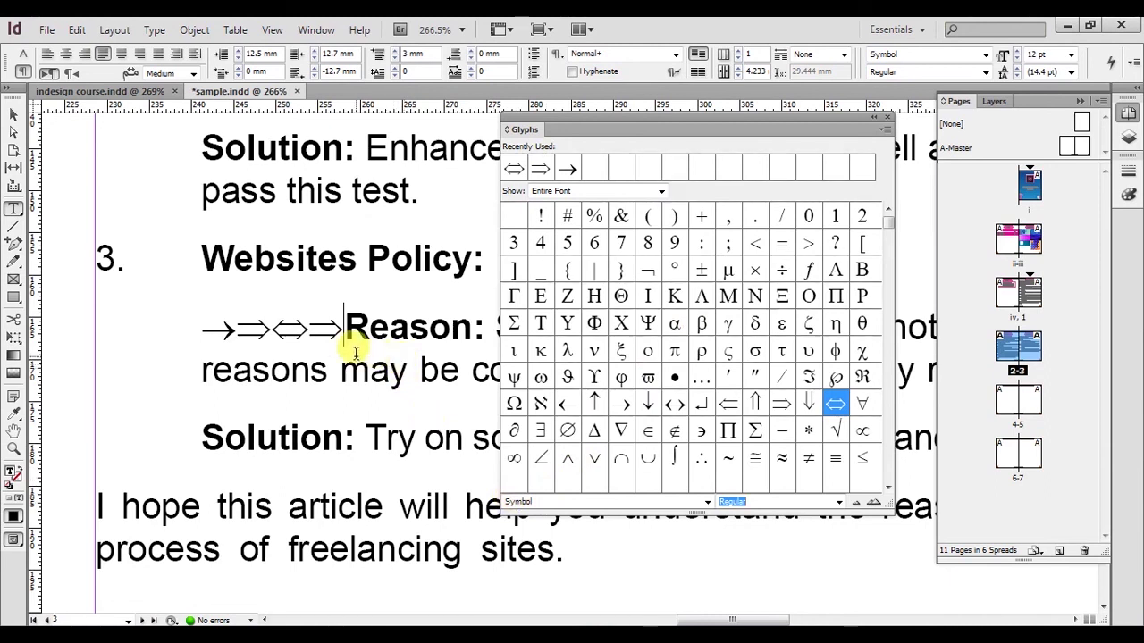
Select the inserted ⇔ and the letter "a" in "Reason" to check their glyph entries, and close the Glyphs list
double_click(290, 329)
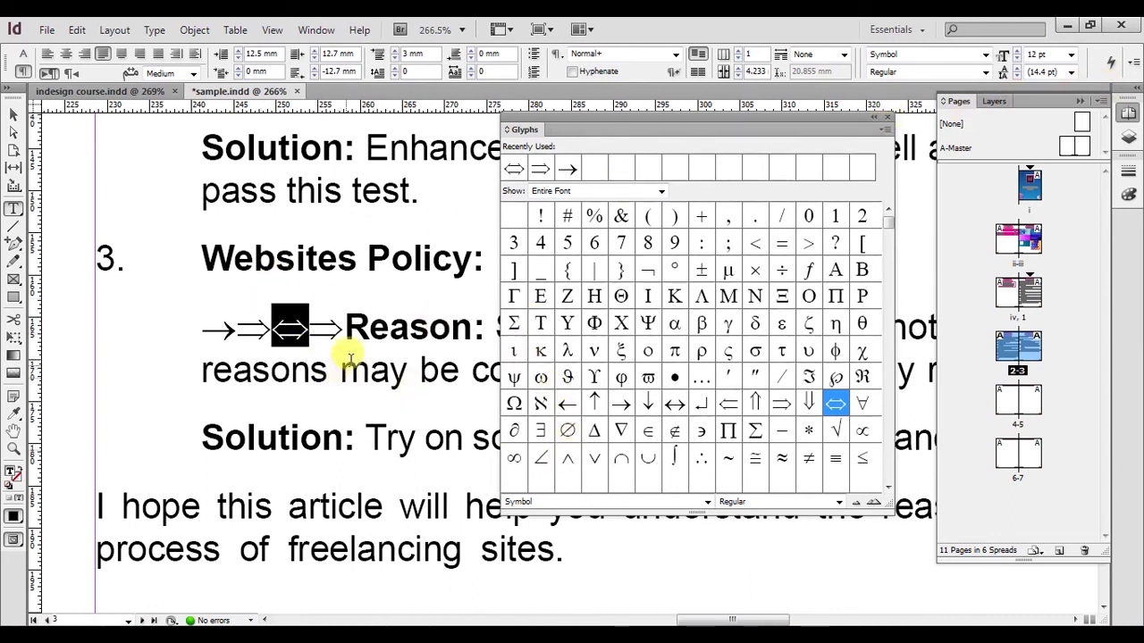
click(392, 327)
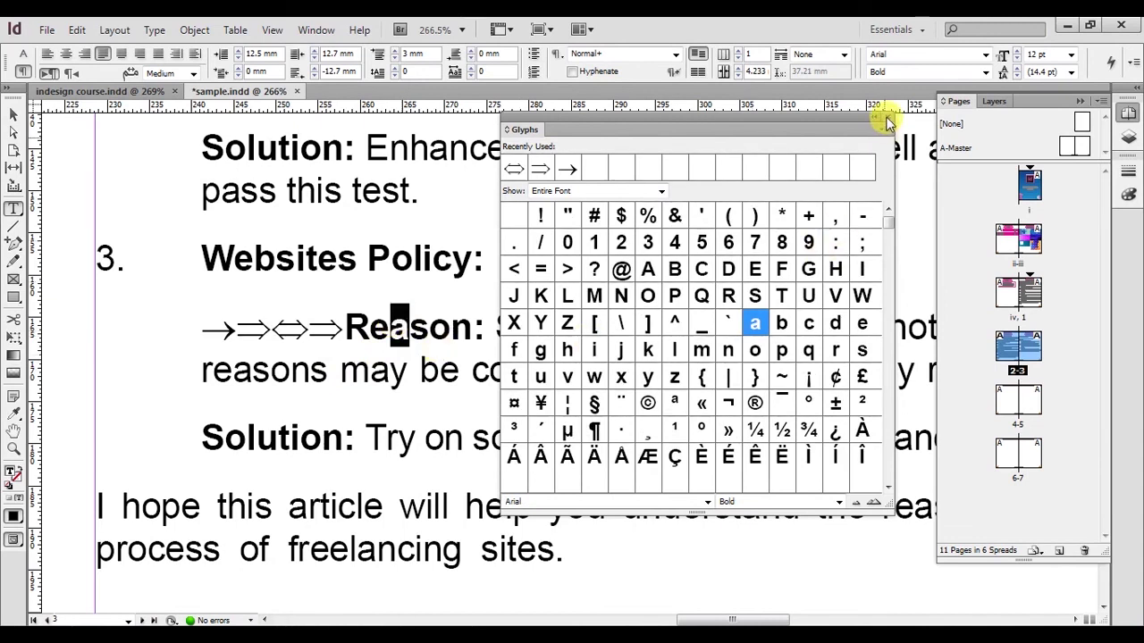
click(882, 117)
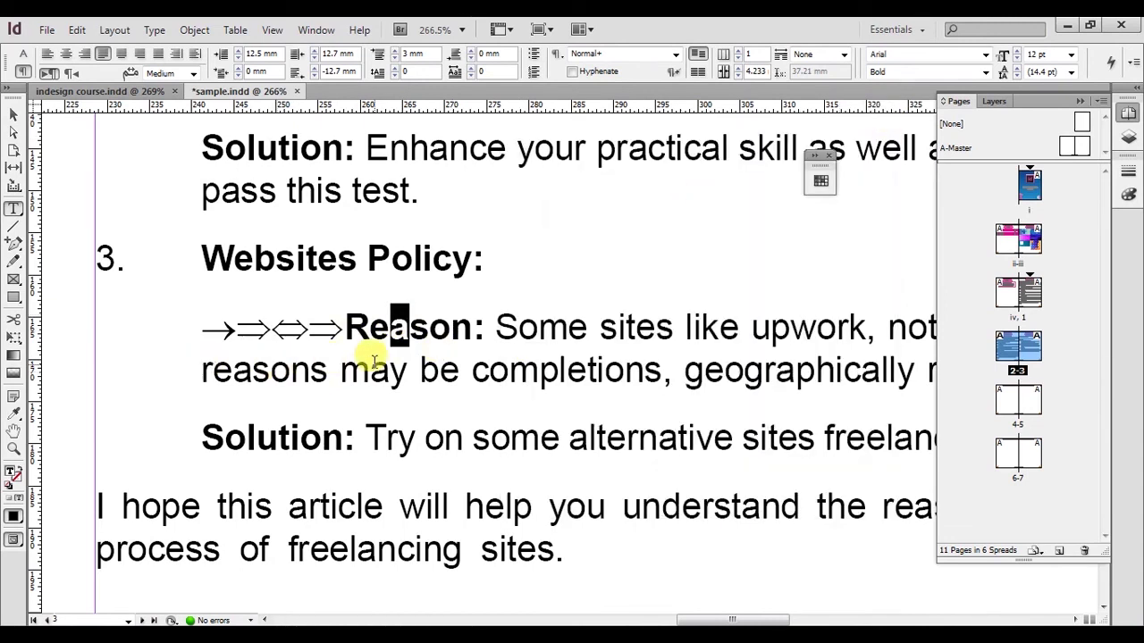
click(14, 116)
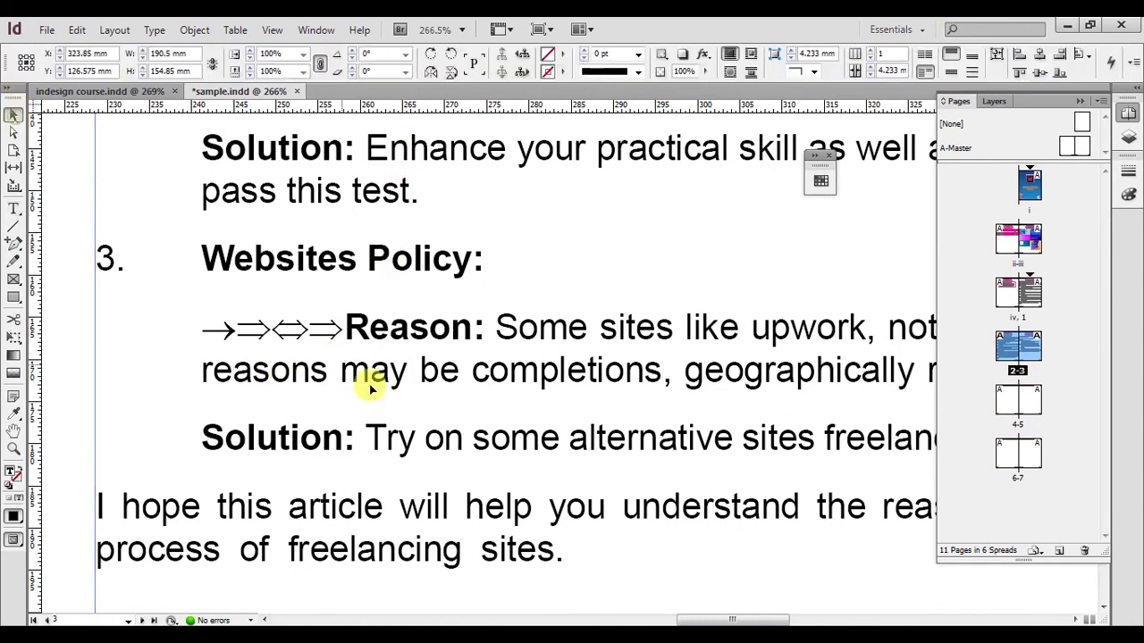
key(ctrl+alt+0)
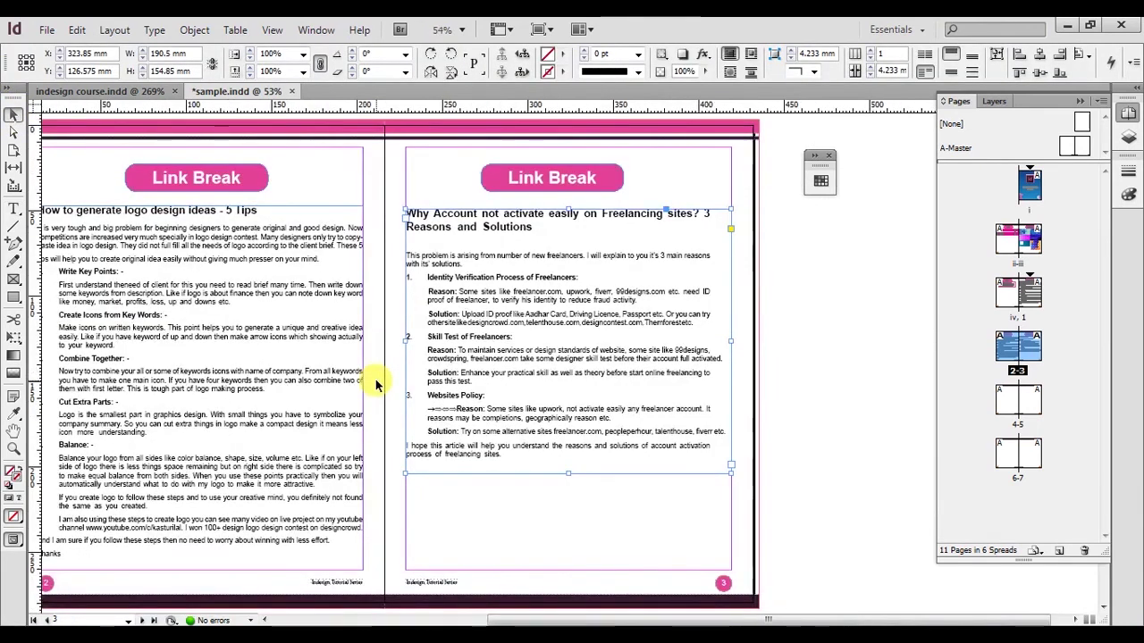
drag(783, 268, 758, 284)
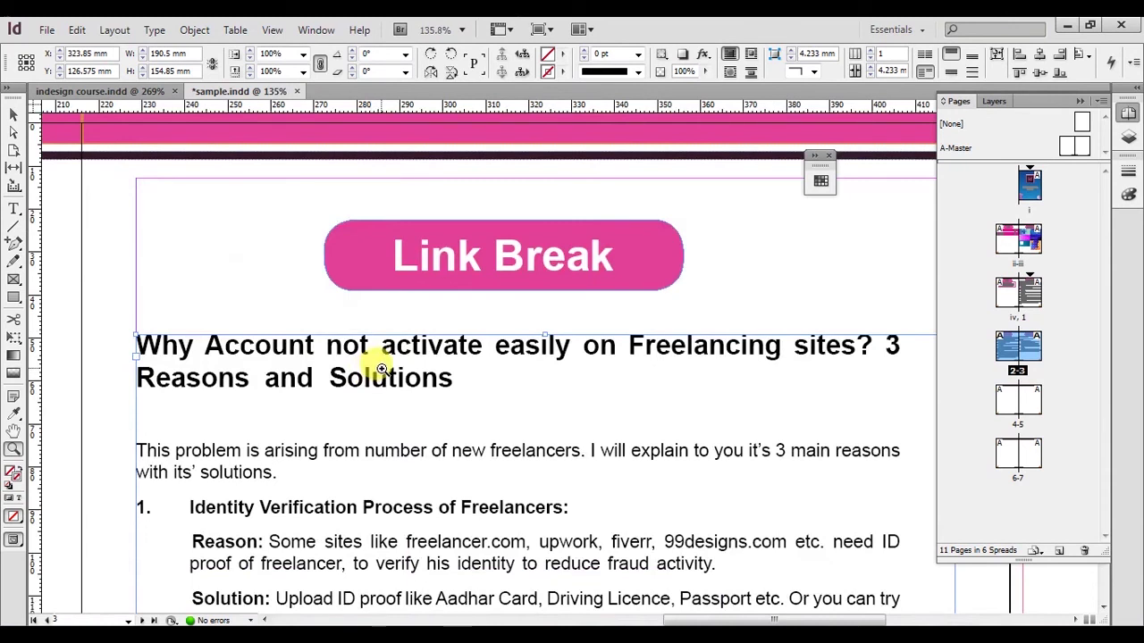
Review the upcoming topics 25 Color Swatches and 26 Cell Style in the indesign course.indd list by highlighting them
click(95, 92)
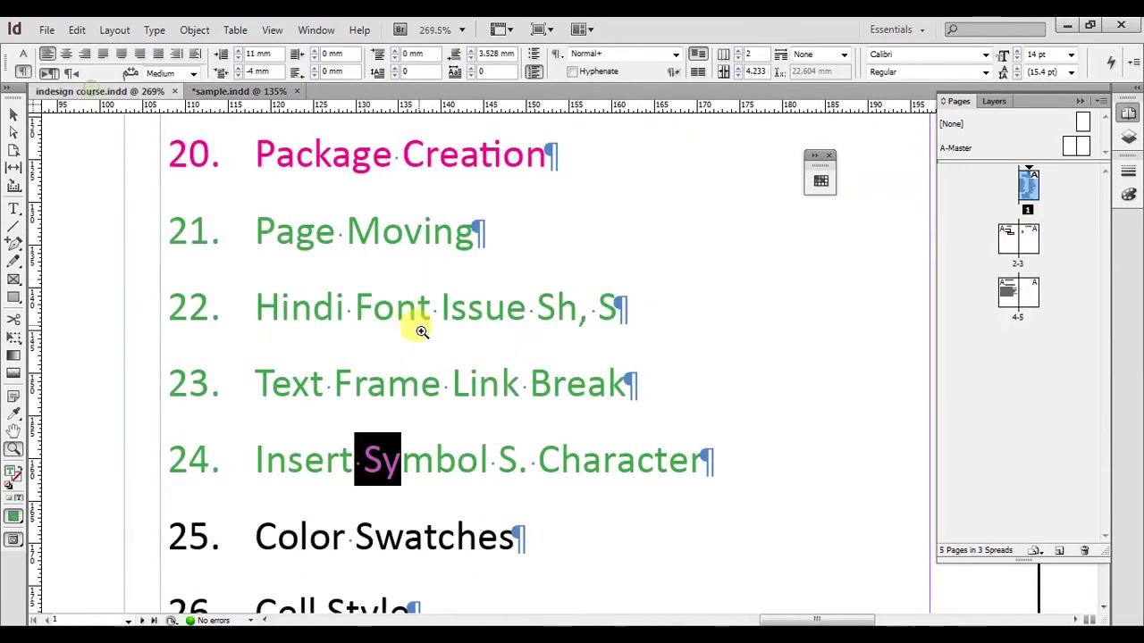
scroll(425, 347, down, 3)
click(14, 207)
click(312, 243)
scroll(315, 242, down, 1)
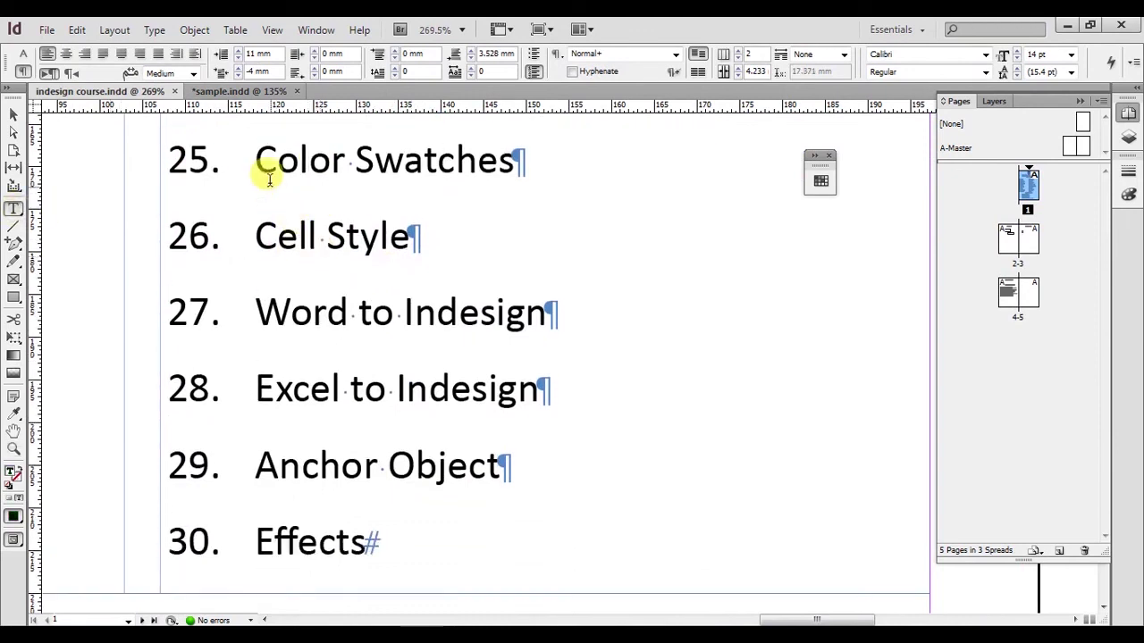
drag(262, 159, 420, 239)
scroll(418, 243, up, 4)
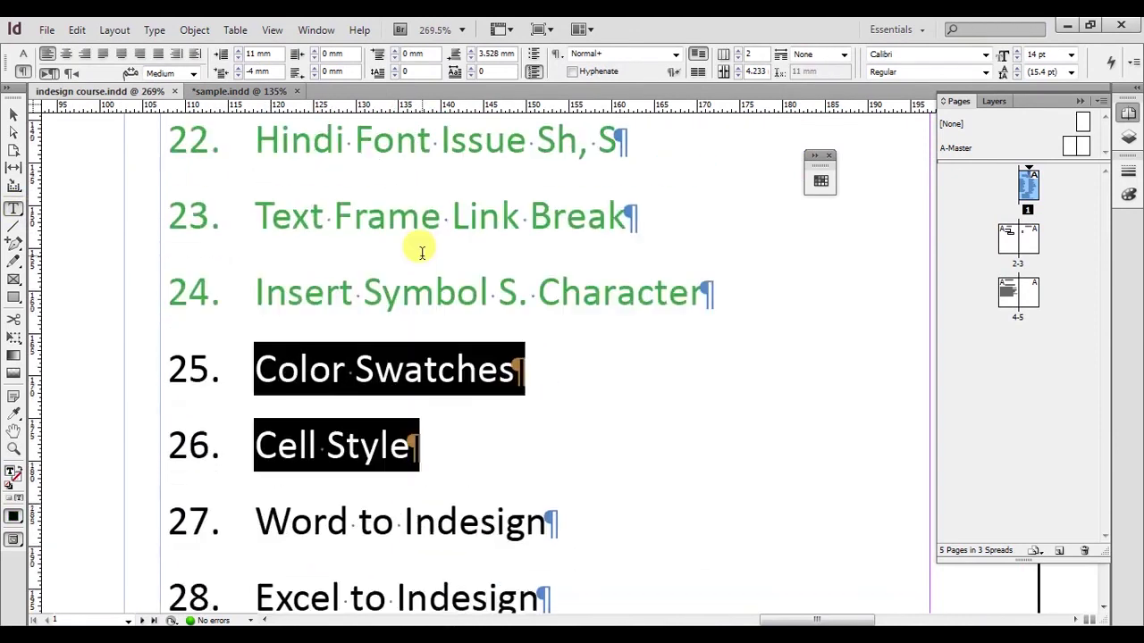
Return to the page 2-3 spread in sample.indd and save the document
click(239, 91)
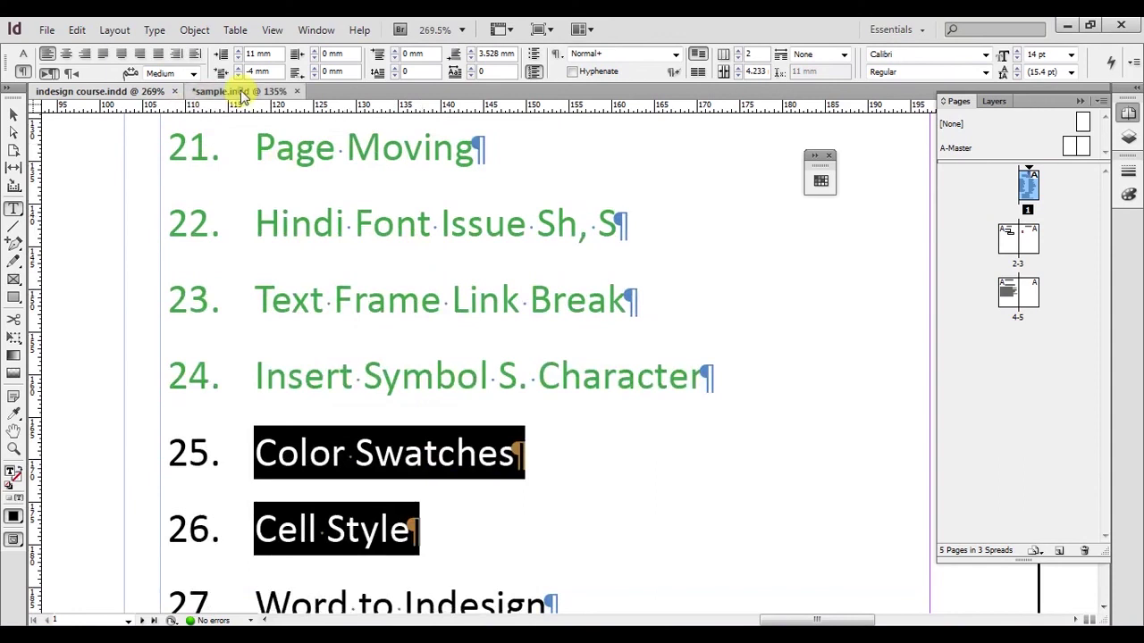
click(12, 117)
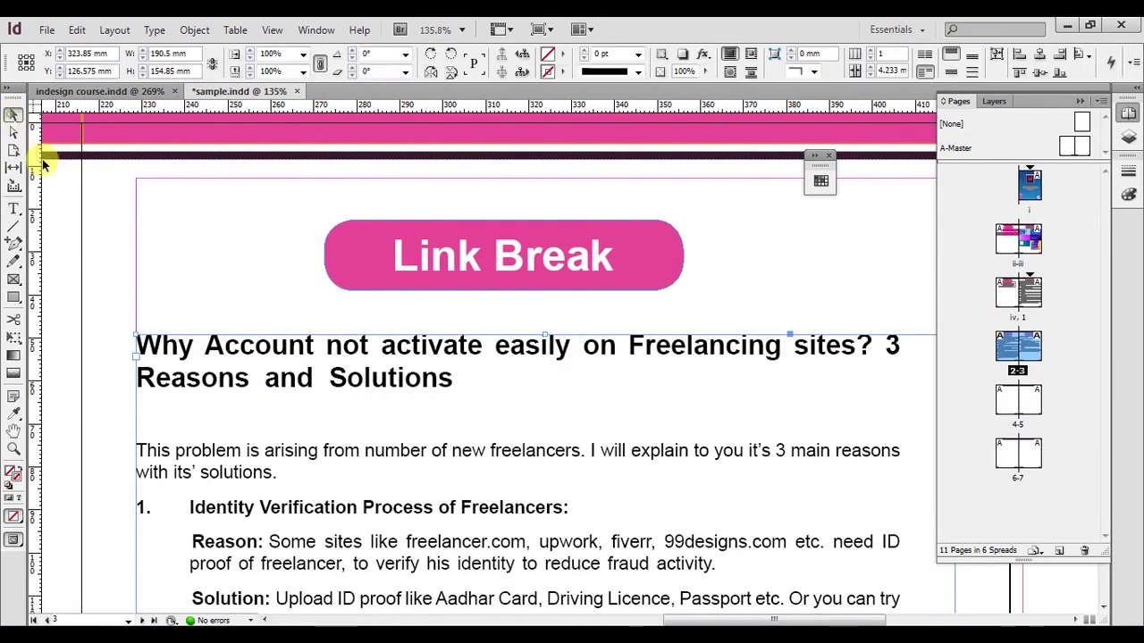
key(ctrl+alt+0)
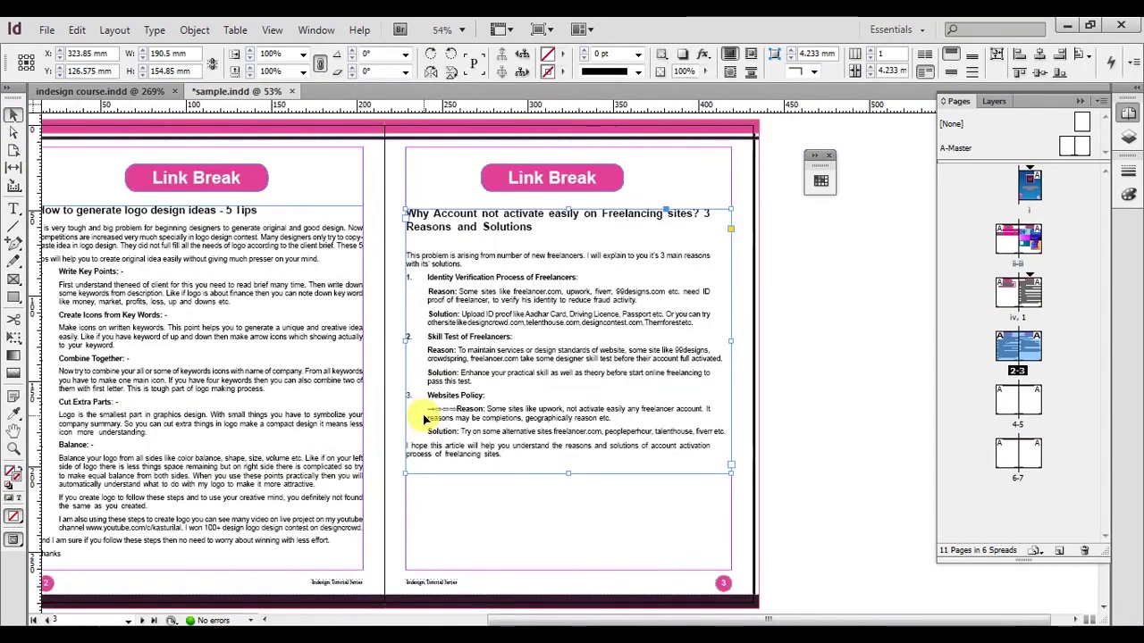
key(ctrl+s)
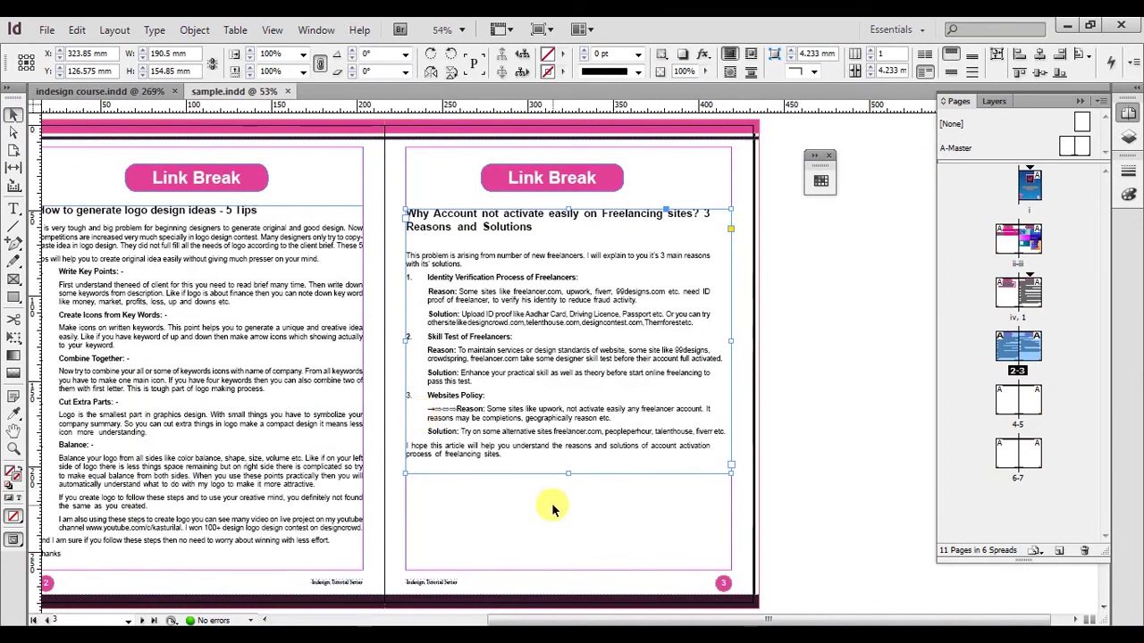